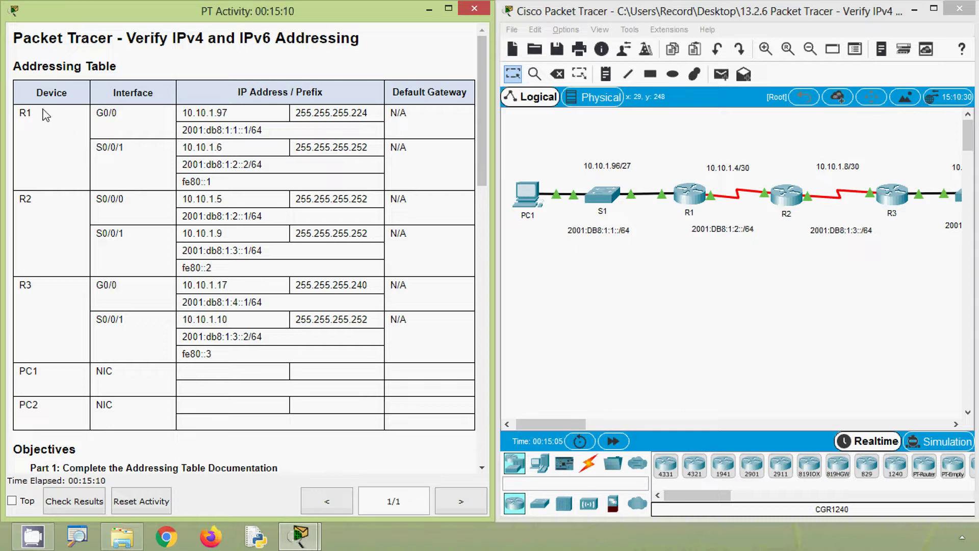
Step: Open the Command Prompt on PC1 and run ipconfig /all to collect its IPv4 information
{"action": "scroll", "coordinate": [250, 348], "scroll_direction": "down", "scroll_amount": 3}
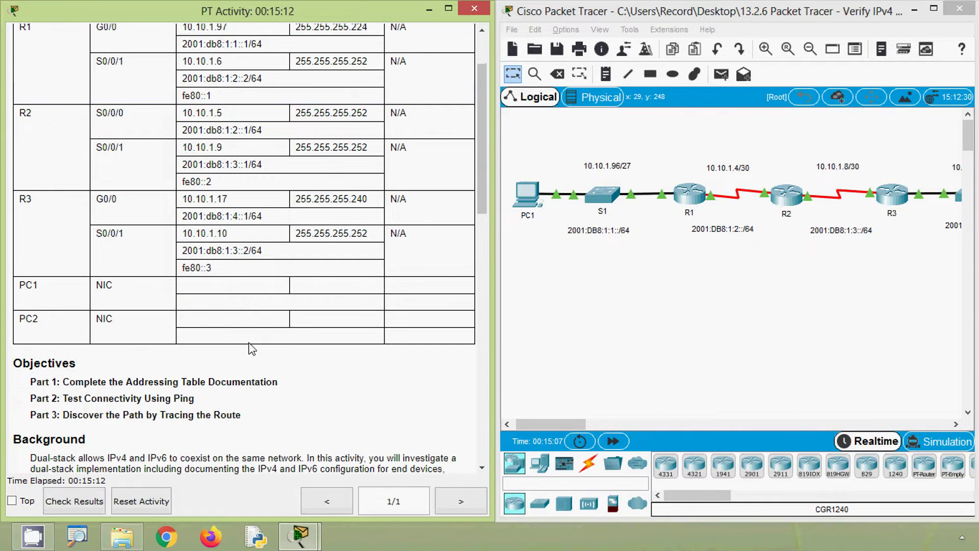
{"action": "scroll", "coordinate": [312, 324], "scroll_direction": "up", "scroll_amount": 1}
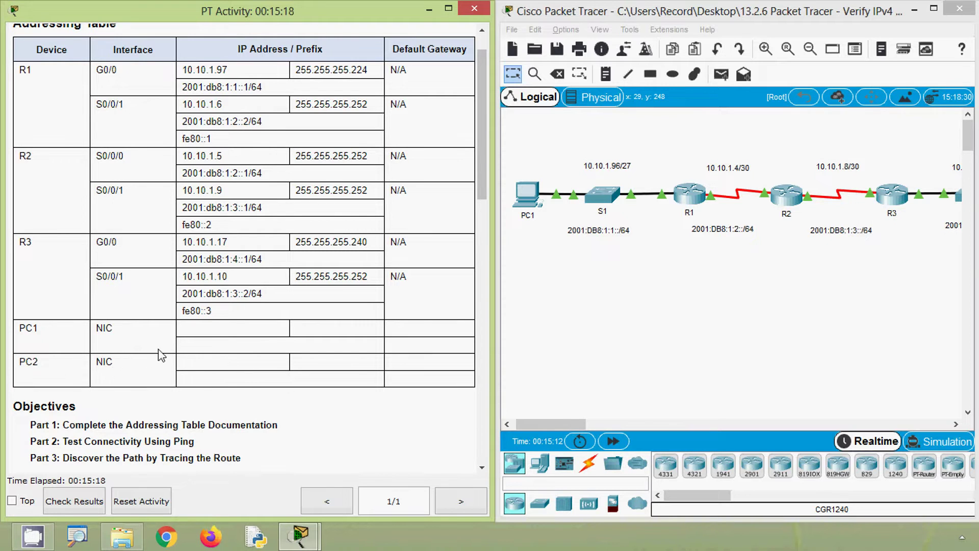
{"action": "scroll", "coordinate": [172, 363], "scroll_direction": "down", "scroll_amount": 1}
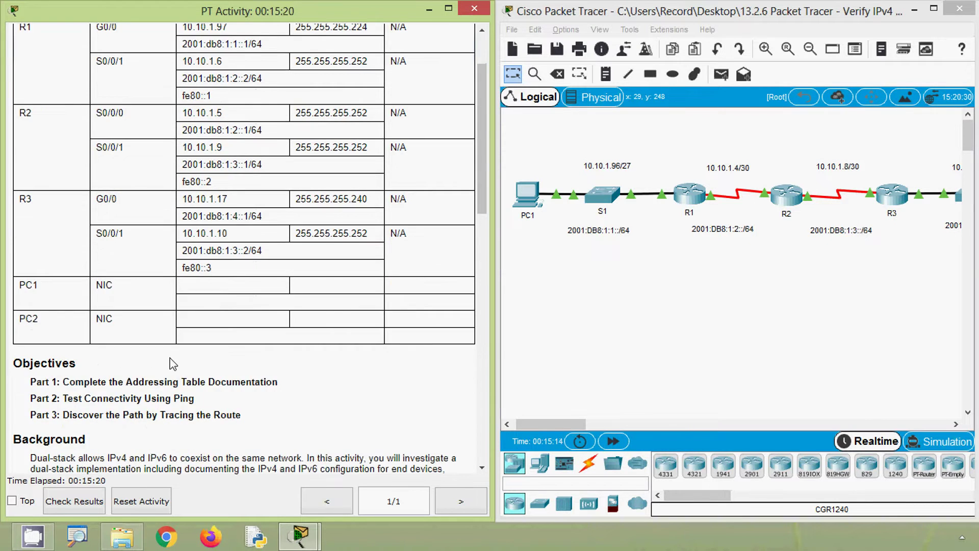
{"action": "scroll", "coordinate": [172, 363], "scroll_direction": "down", "scroll_amount": 3}
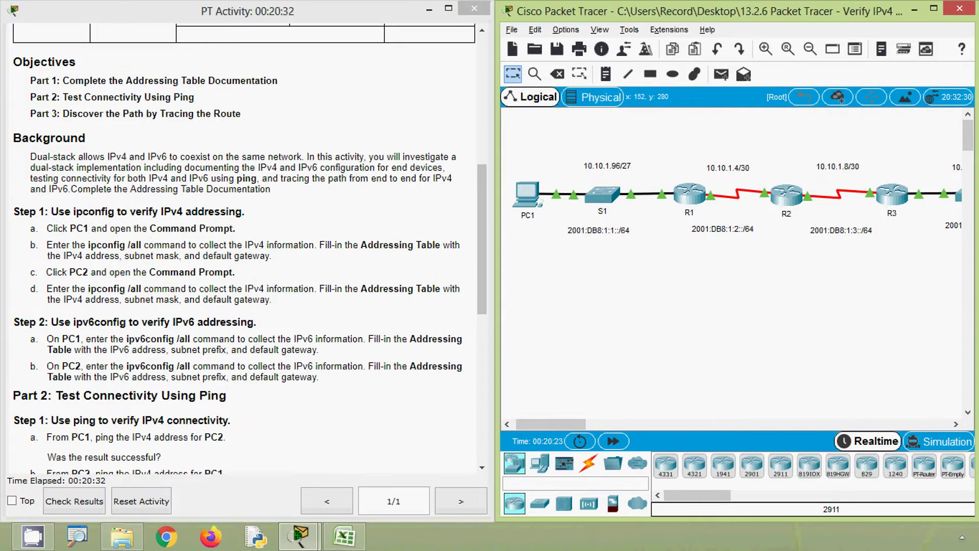
{"action": "key", "text": "alt"}
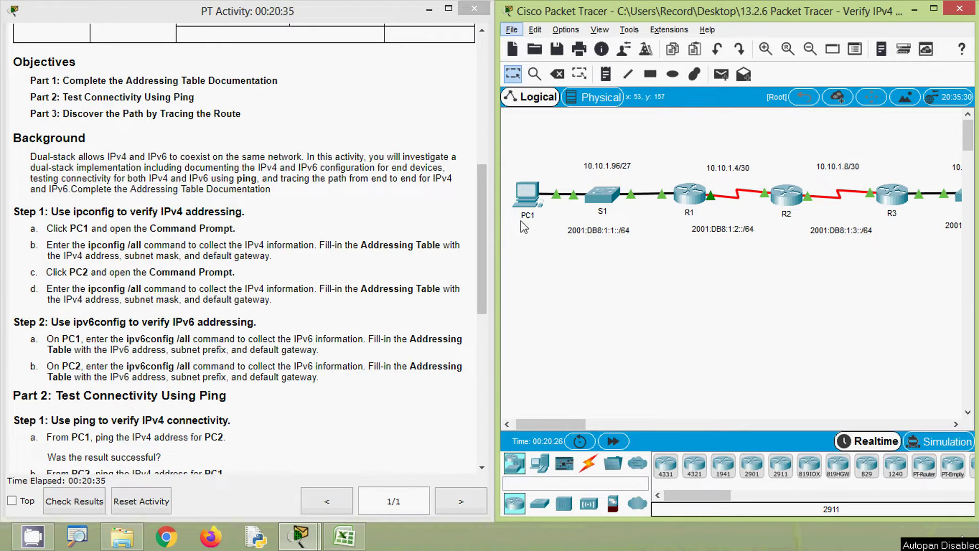
{"action": "left_click", "coordinate": [529, 196]}
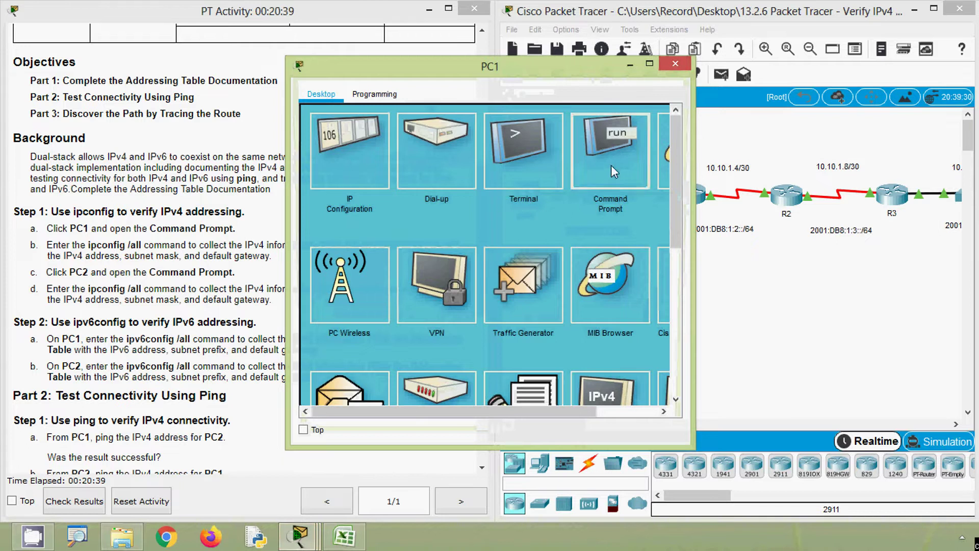
{"action": "left_click", "coordinate": [610, 165]}
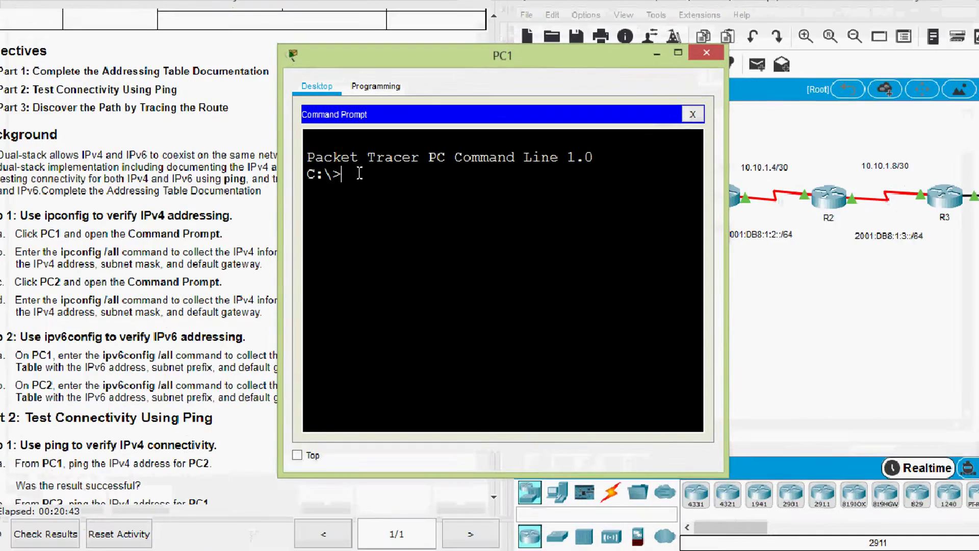
{"action": "type", "text": "ipconfig "}
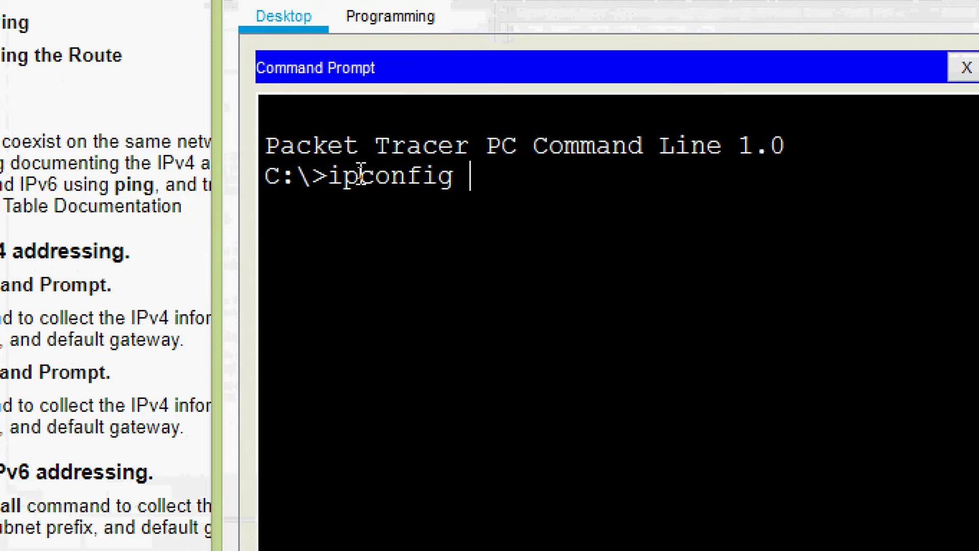
{"action": "type", "text": "/all"}
{"action": "key", "text": "Return"}
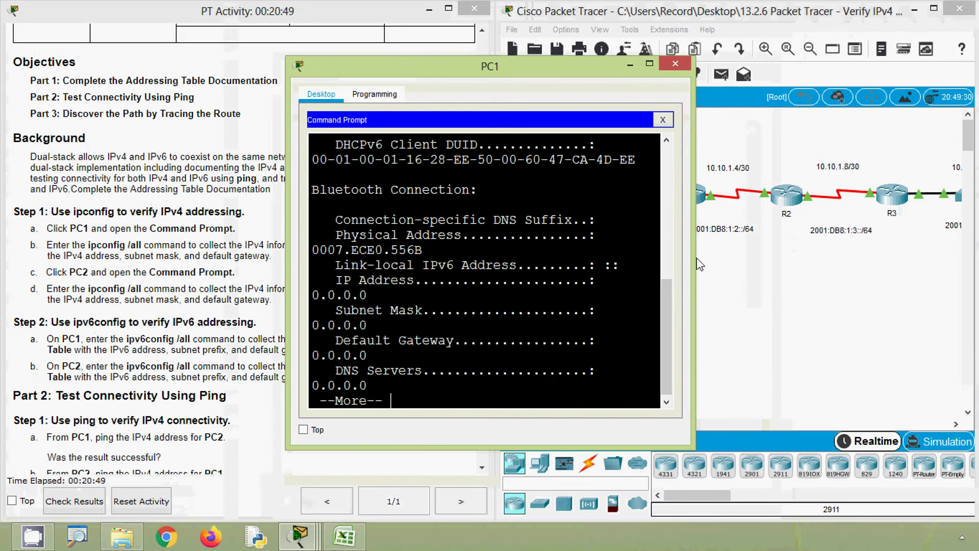
Step: Widen PC1's window and copy its IPv4 address 10.10.1.100 into cell C17 of the Excel addressing table
{"action": "left_click_drag", "start_coordinate": [695, 262], "coordinate": [911, 262]}
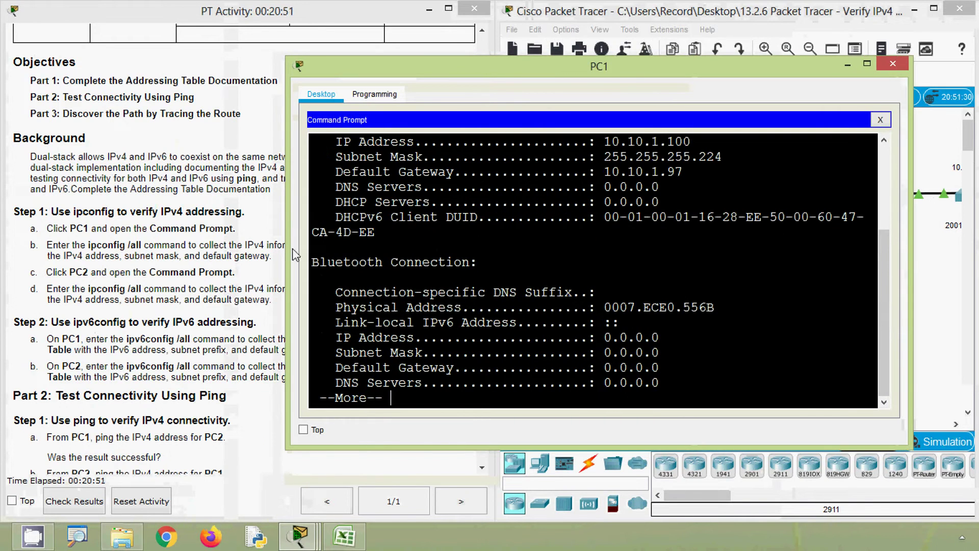
{"action": "left_click_drag", "start_coordinate": [286, 250], "coordinate": [168, 250]}
{"action": "scroll", "coordinate": [397, 273], "scroll_direction": "up", "scroll_amount": 3}
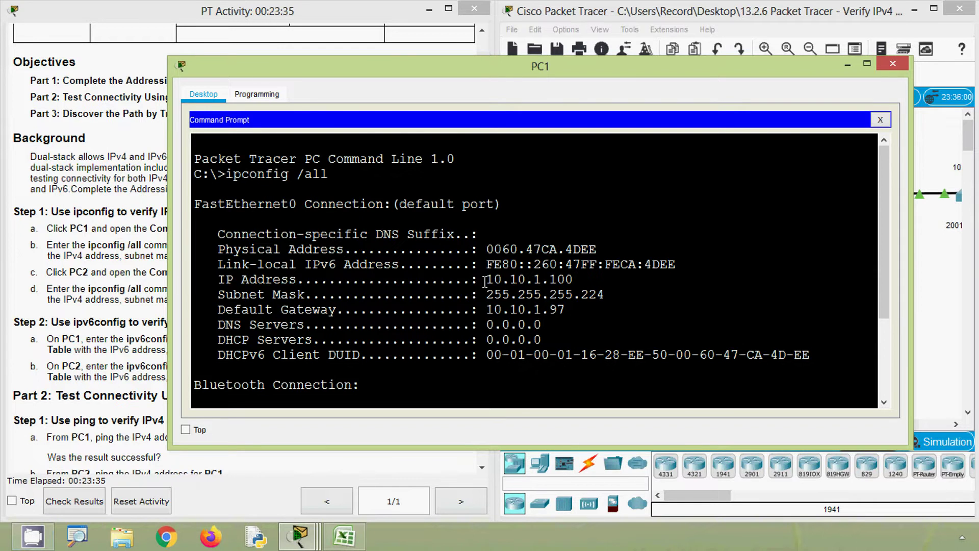
{"action": "left_click_drag", "start_coordinate": [488, 280], "coordinate": [571, 280]}
{"action": "right_click", "coordinate": [555, 279]}
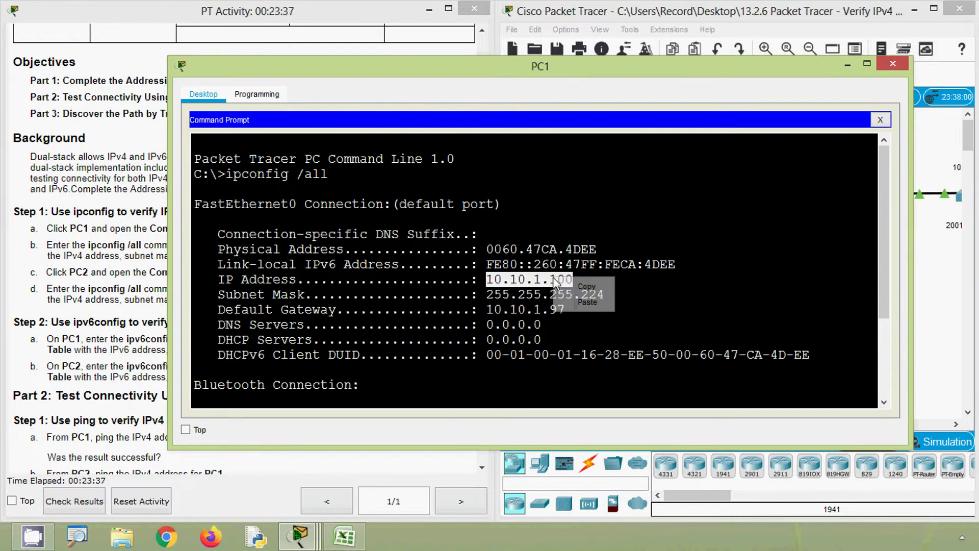
{"action": "left_click", "coordinate": [568, 288]}
{"action": "left_click", "coordinate": [345, 536]}
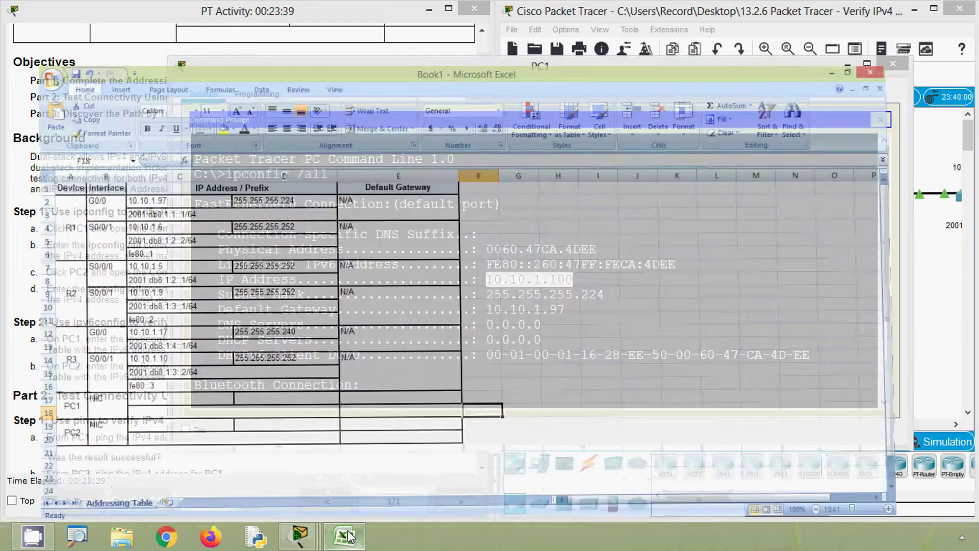
{"action": "left_click", "coordinate": [261, 399]}
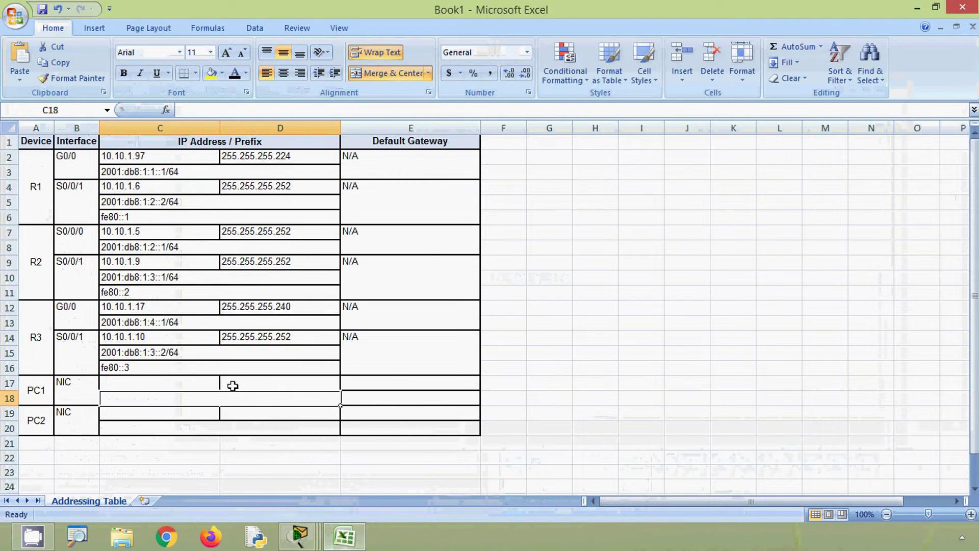
{"action": "left_click", "coordinate": [125, 385]}
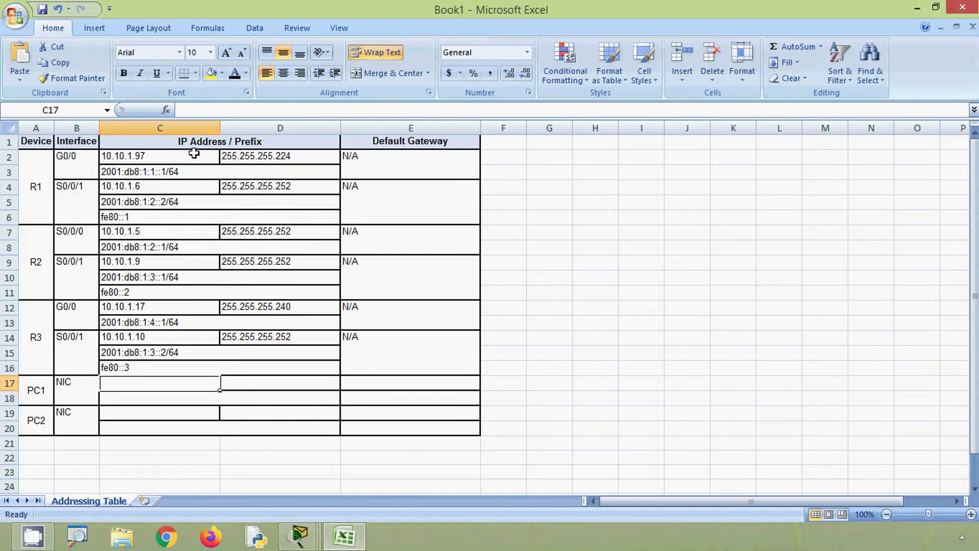
{"action": "left_click", "coordinate": [206, 110]}
{"action": "type", "text": "10.10.1.100"}
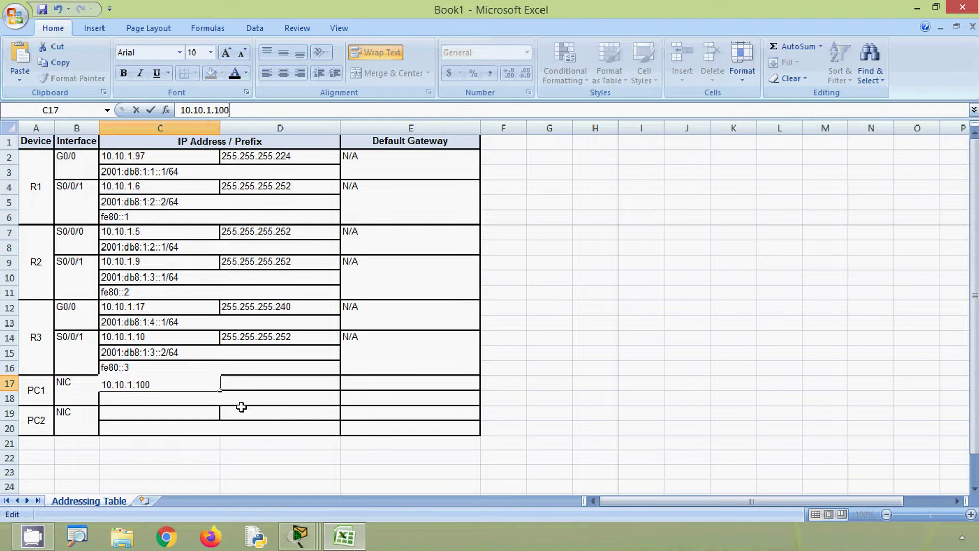
Step: Copy PC1's subnet mask 255.255.255.224 from the ipconfig output into cell D17 of the Excel addressing table
{"action": "left_click", "coordinate": [246, 384]}
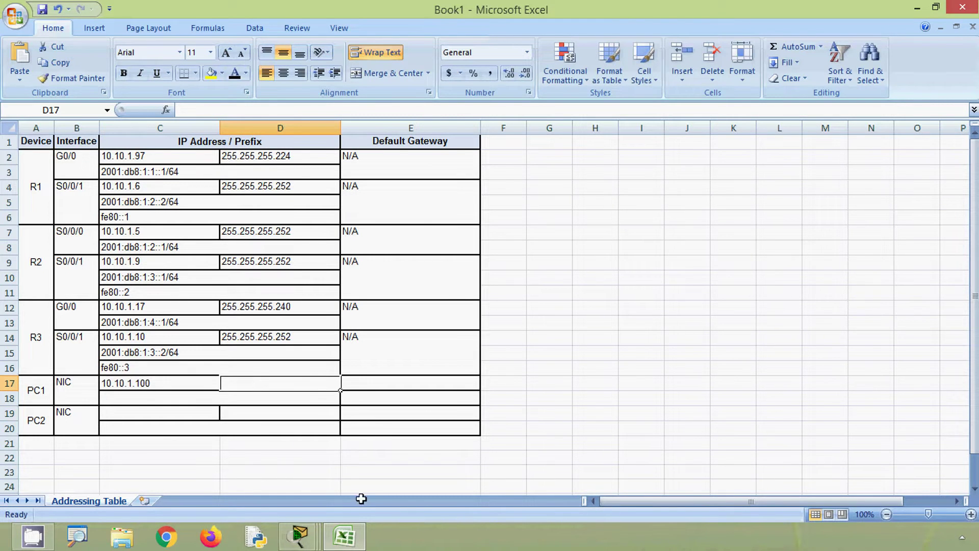
{"action": "left_click", "coordinate": [355, 540]}
{"action": "left_click_drag", "start_coordinate": [486, 294], "coordinate": [606, 294]}
{"action": "right_click", "coordinate": [602, 294]}
{"action": "left_click", "coordinate": [613, 304]}
{"action": "left_click", "coordinate": [345, 535]}
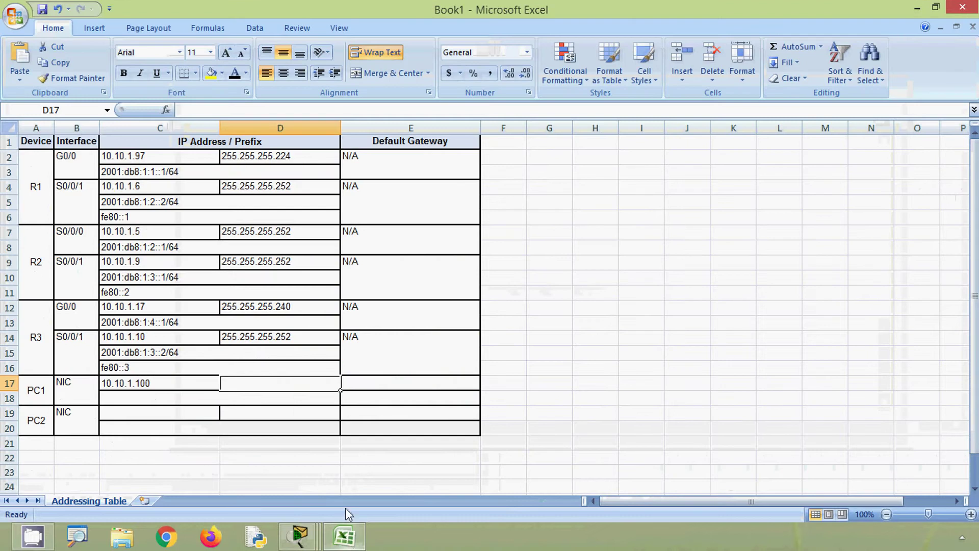
{"action": "left_click", "coordinate": [215, 108]}
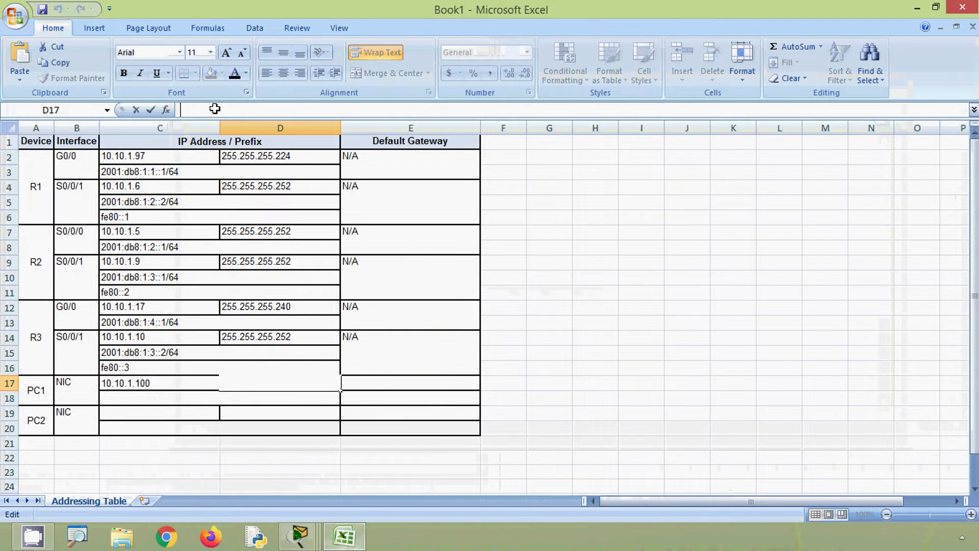
{"action": "key", "text": "ctrl+v"}
Step: Copy PC1's default gateway 10.10.1.97 from the ipconfig output into cell E17 of the Excel addressing table
{"action": "left_click", "coordinate": [365, 382]}
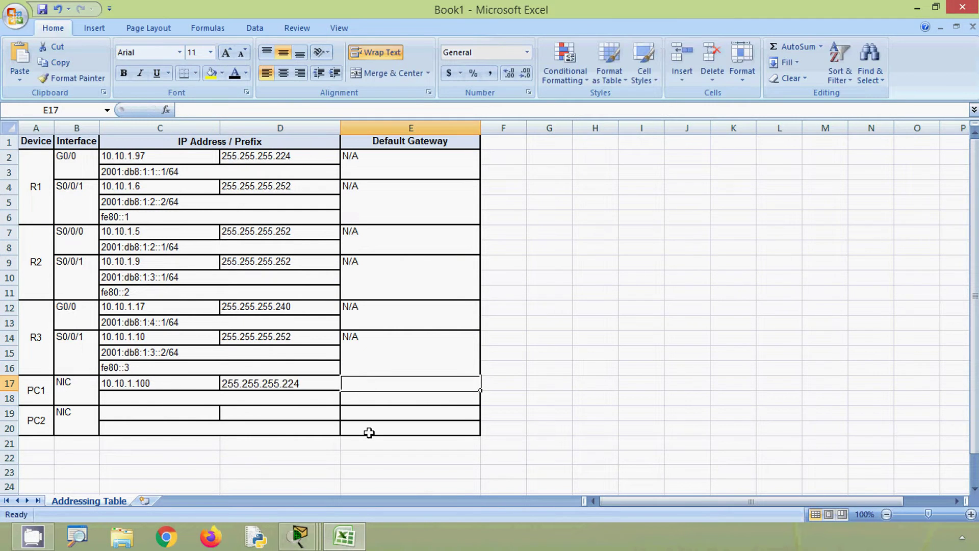
{"action": "left_click", "coordinate": [346, 547]}
{"action": "left_click_drag", "start_coordinate": [487, 309], "coordinate": [565, 309]}
{"action": "right_click", "coordinate": [541, 309]}
{"action": "left_click", "coordinate": [556, 316]}
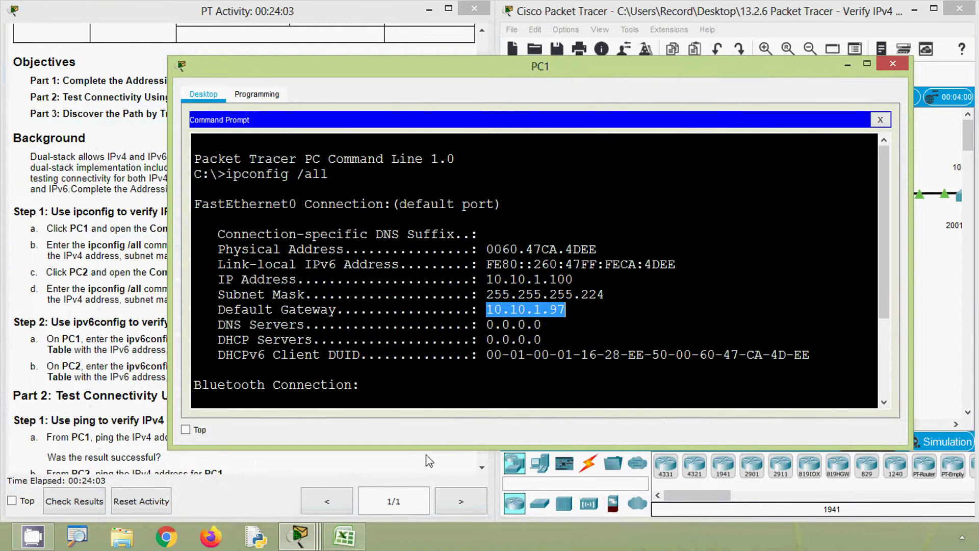
{"action": "left_click", "coordinate": [345, 537]}
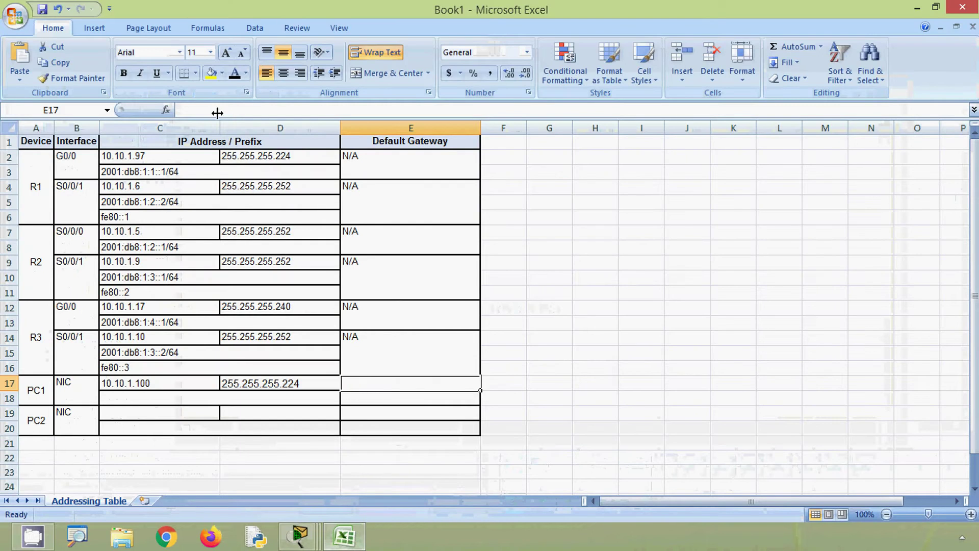
{"action": "left_click", "coordinate": [218, 110]}
{"action": "key", "text": "ctrl+v"}
{"action": "left_click", "coordinate": [404, 336]}
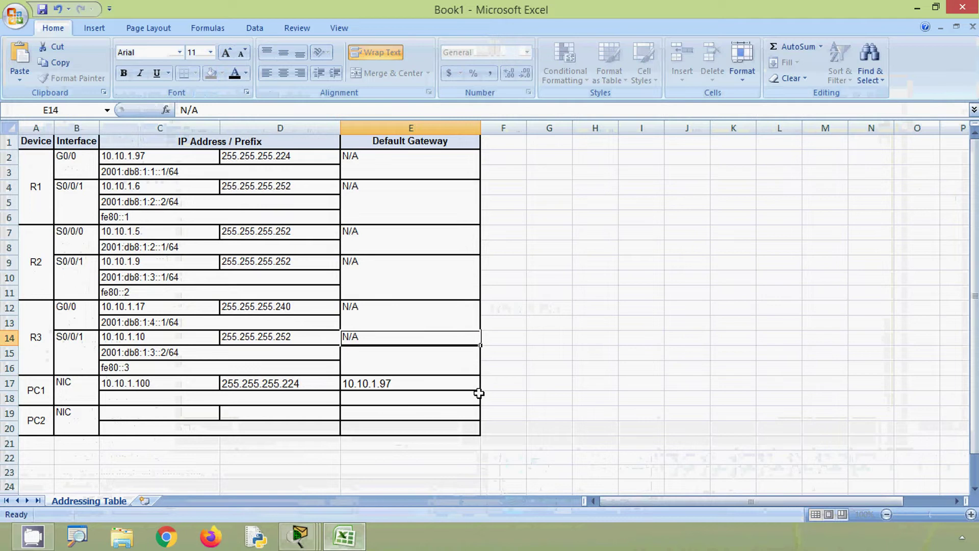
Step: Return to Packet Tracer, close PC1's window, and run ipconfig /all in PC2's Command Prompt
{"action": "left_click", "coordinate": [345, 536]}
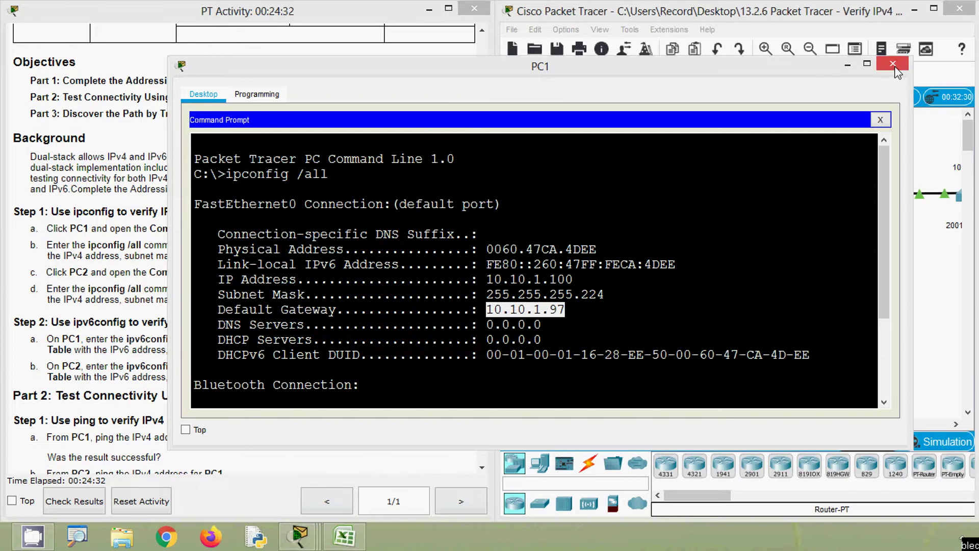
{"action": "left_click", "coordinate": [894, 67]}
{"action": "left_click", "coordinate": [98, 269]}
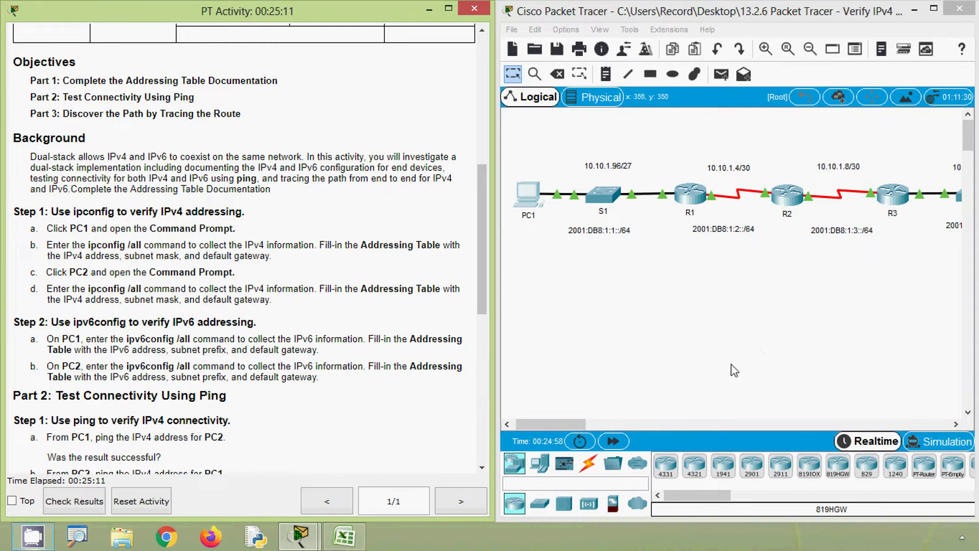
{"action": "left_click_drag", "start_coordinate": [583, 419], "coordinate": [610, 420]}
{"action": "left_click", "coordinate": [872, 196]}
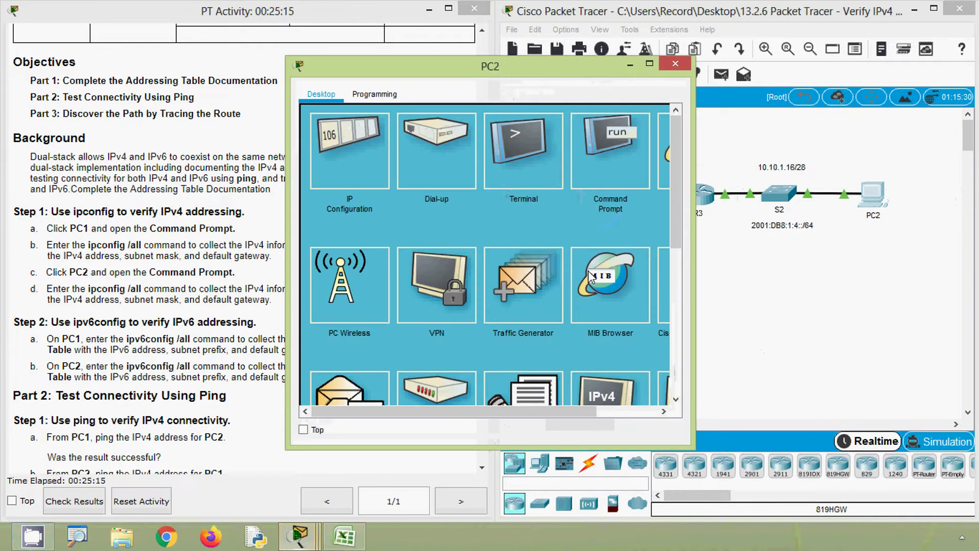
{"action": "left_click", "coordinate": [608, 160]}
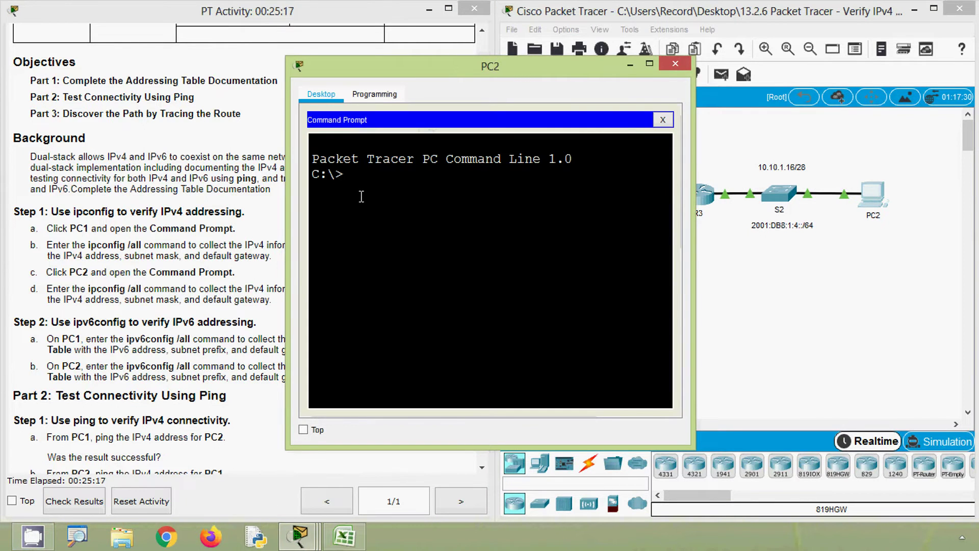
{"action": "type", "text": "ip"}
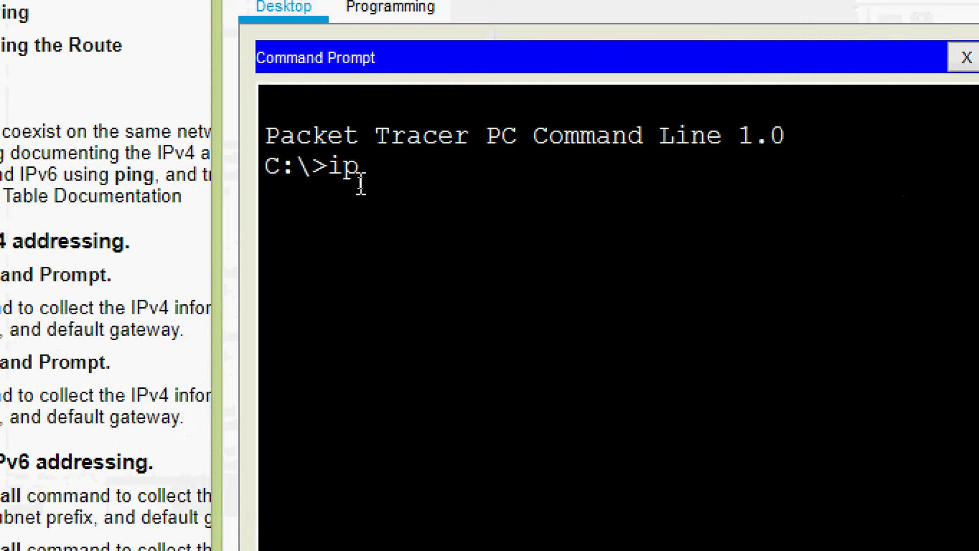
{"action": "type", "text": "config /all"}
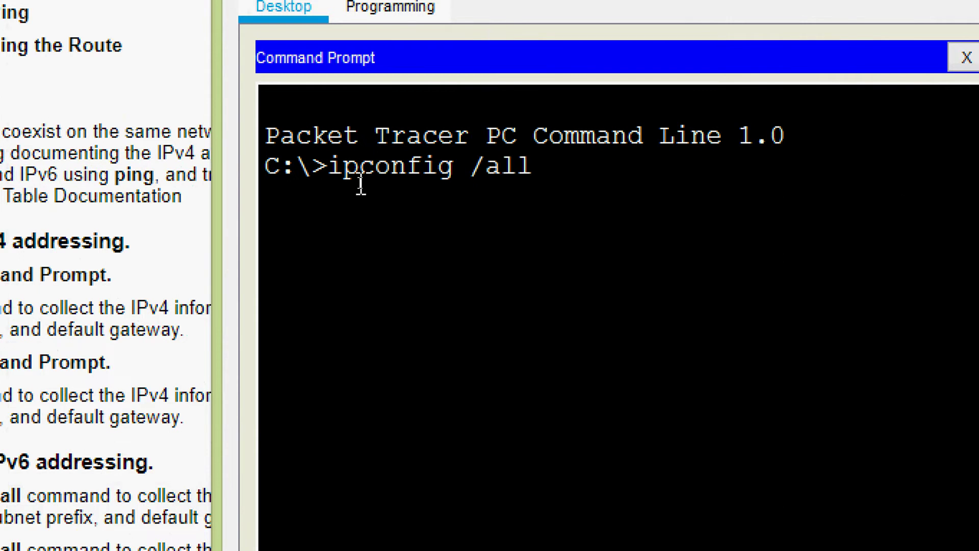
{"action": "key", "text": "Return"}
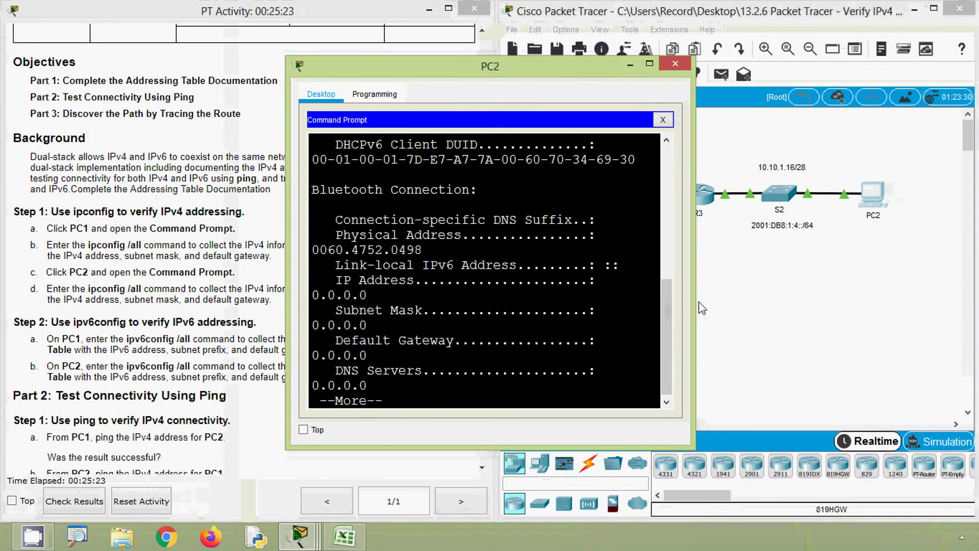
Step: Widen PC2's window and copy its IPv4 address 10.10.1.20 from the ipconfig output into cell C19 of the Excel addressing table
{"action": "left_click_drag", "start_coordinate": [694, 300], "coordinate": [892, 301]}
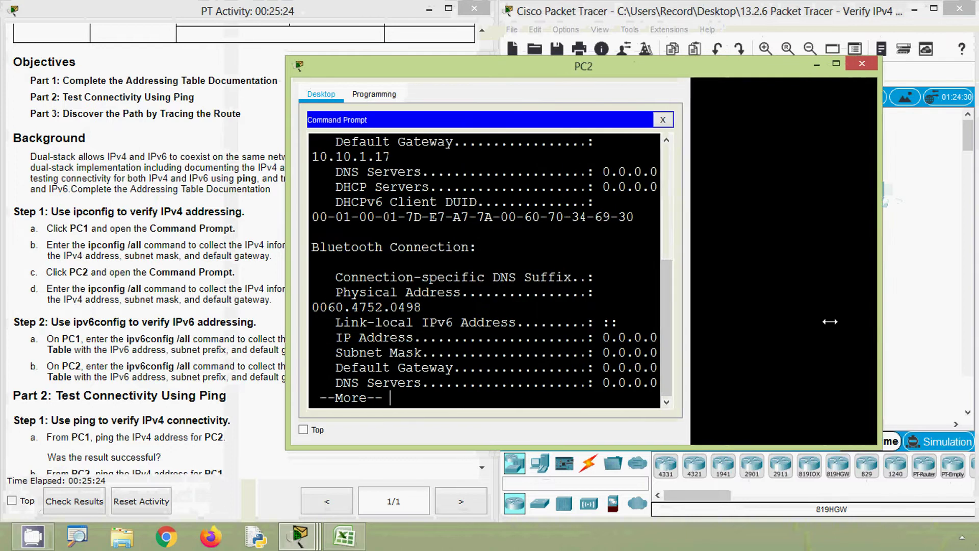
{"action": "scroll", "coordinate": [729, 320], "scroll_direction": "up", "scroll_amount": 2}
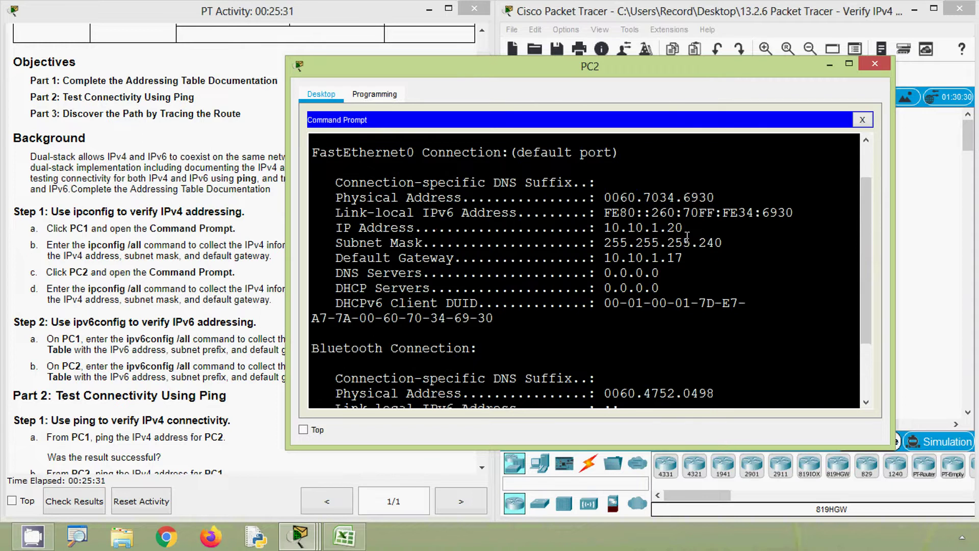
{"action": "left_click_drag", "start_coordinate": [682, 231], "coordinate": [603, 229]}
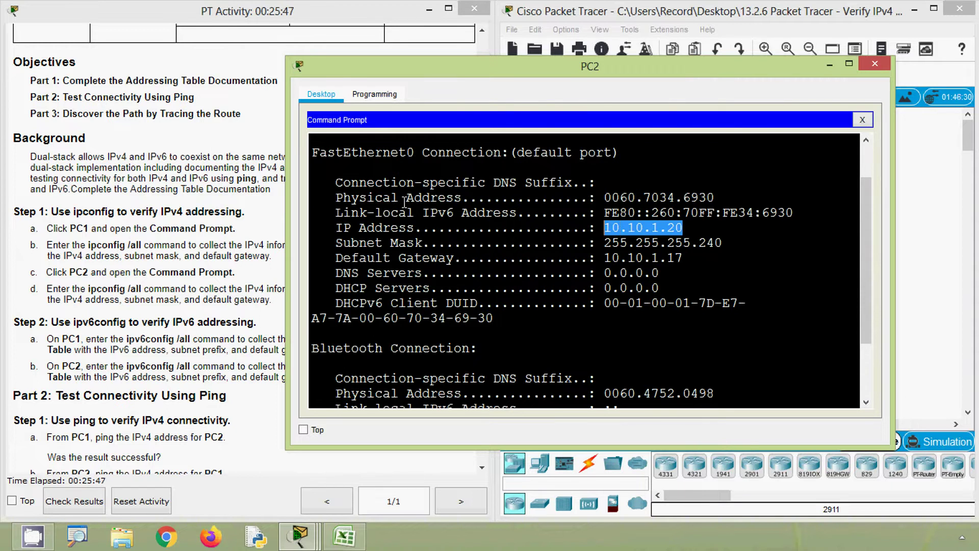
{"action": "right_click", "coordinate": [658, 226]}
{"action": "left_click", "coordinate": [681, 232]}
{"action": "left_click", "coordinate": [344, 546]}
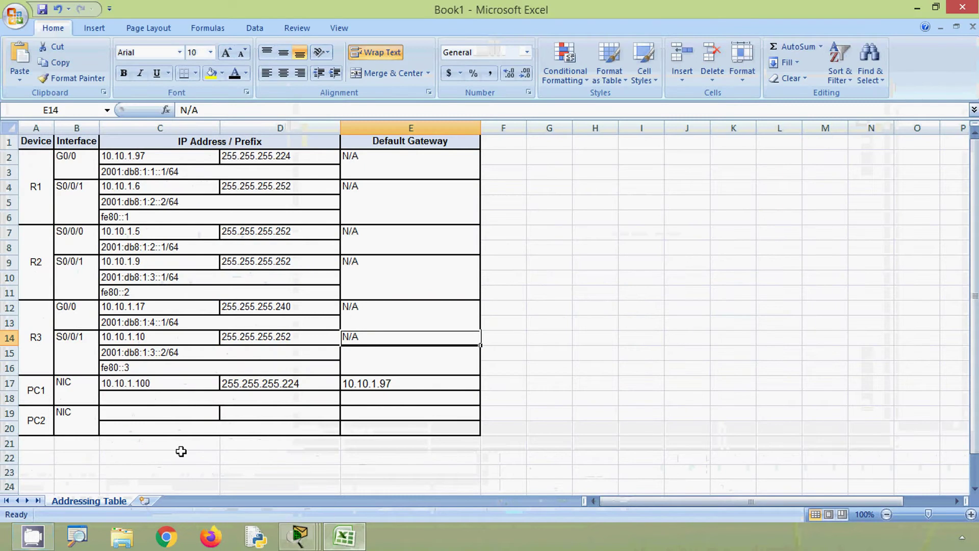
{"action": "left_click", "coordinate": [135, 413]}
{"action": "left_click", "coordinate": [210, 110]}
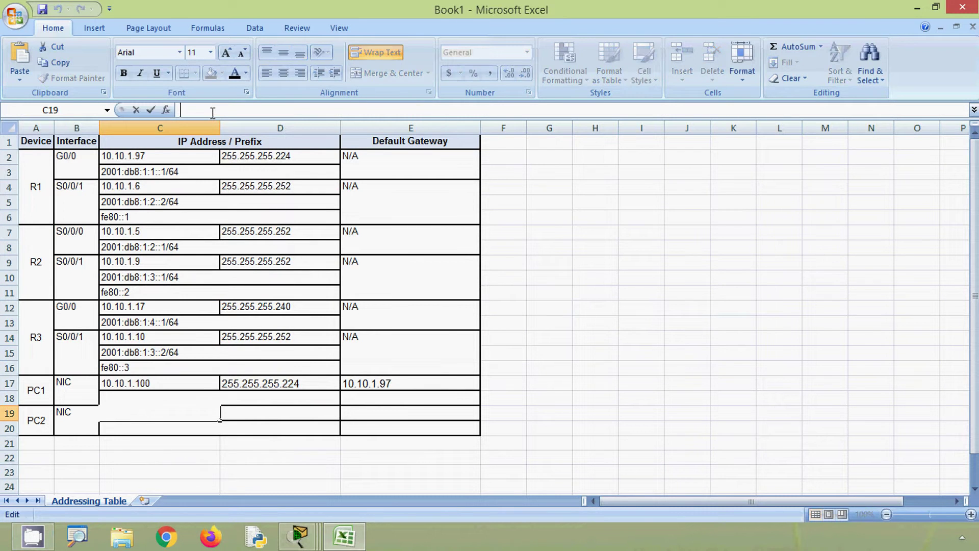
{"action": "key", "text": "ctrl+v"}
{"action": "left_click", "coordinate": [262, 412]}
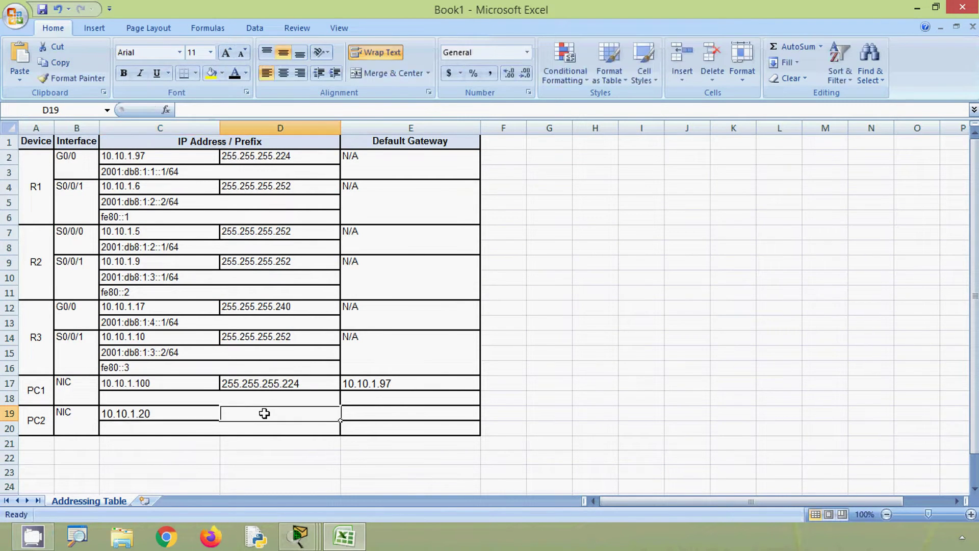
Step: Copy PC2's subnet mask 255.255.255.240 from the ipconfig output into cell D19 of the Excel addressing table
{"action": "left_click", "coordinate": [918, 10]}
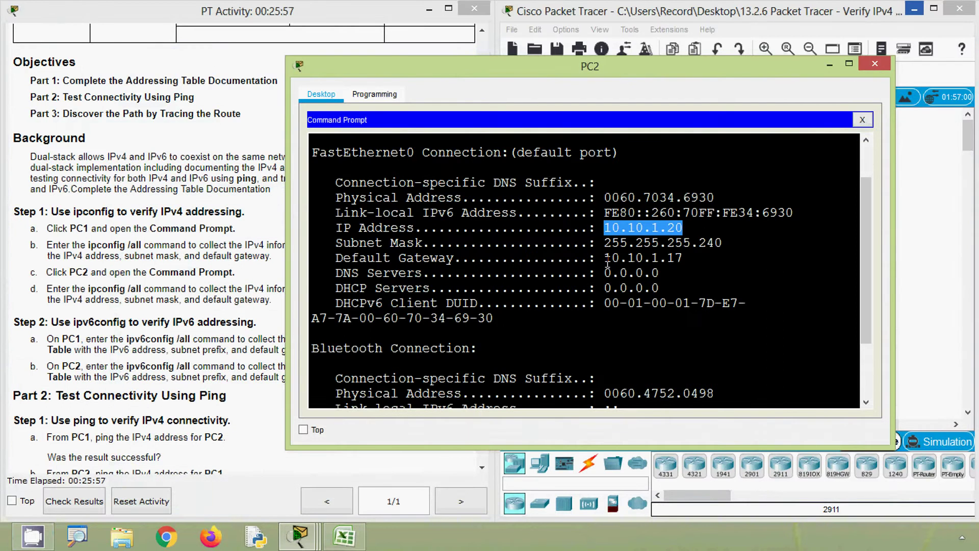
{"action": "left_click_drag", "start_coordinate": [603, 243], "coordinate": [719, 240]}
{"action": "right_click", "coordinate": [713, 243]}
{"action": "left_click", "coordinate": [711, 248]}
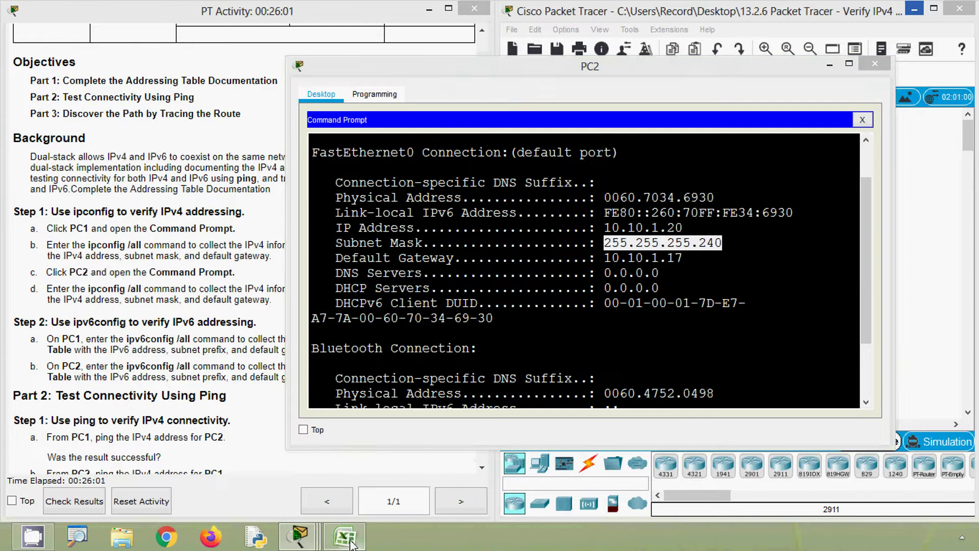
{"action": "left_click", "coordinate": [344, 536]}
{"action": "key", "text": "ctrl+v"}
{"action": "left_click", "coordinate": [365, 412]}
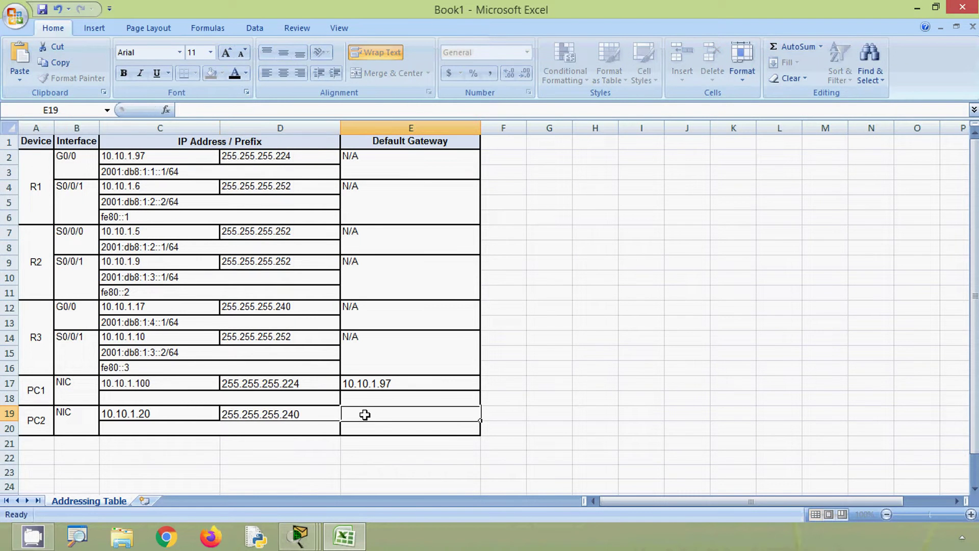
Step: Copy PC2's default gateway 10.10.1.17 from the ipconfig output into cell E19 of the Excel addressing table
{"action": "left_click", "coordinate": [347, 536]}
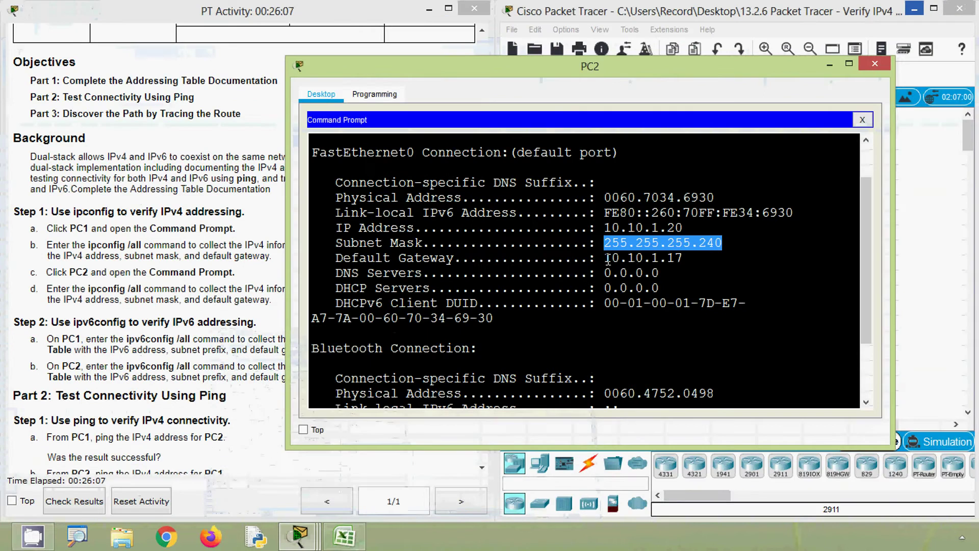
{"action": "left_click_drag", "start_coordinate": [604, 258], "coordinate": [684, 258]}
{"action": "right_click", "coordinate": [666, 259]}
{"action": "left_click", "coordinate": [683, 267]}
{"action": "left_click", "coordinate": [344, 535]}
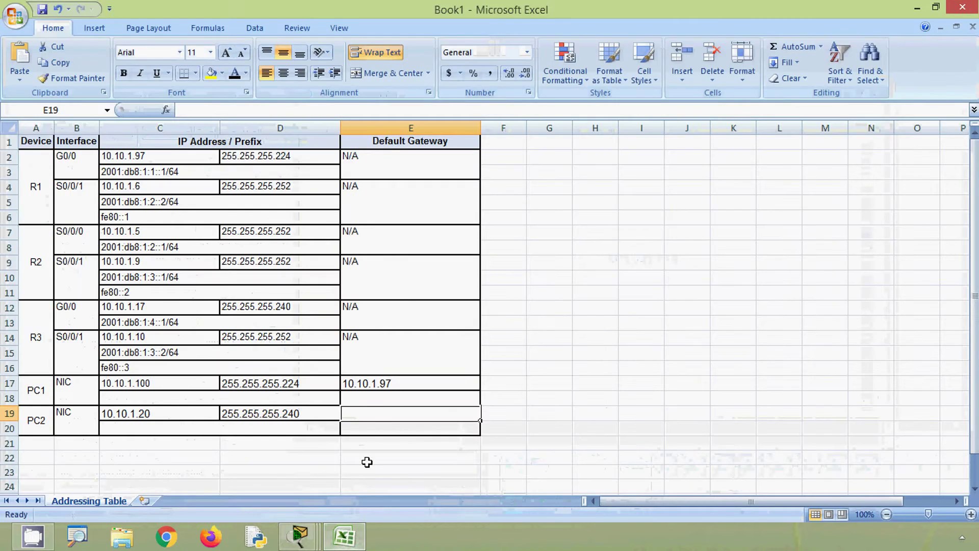
{"action": "left_click", "coordinate": [198, 110]}
{"action": "key", "text": "ctrl+v"}
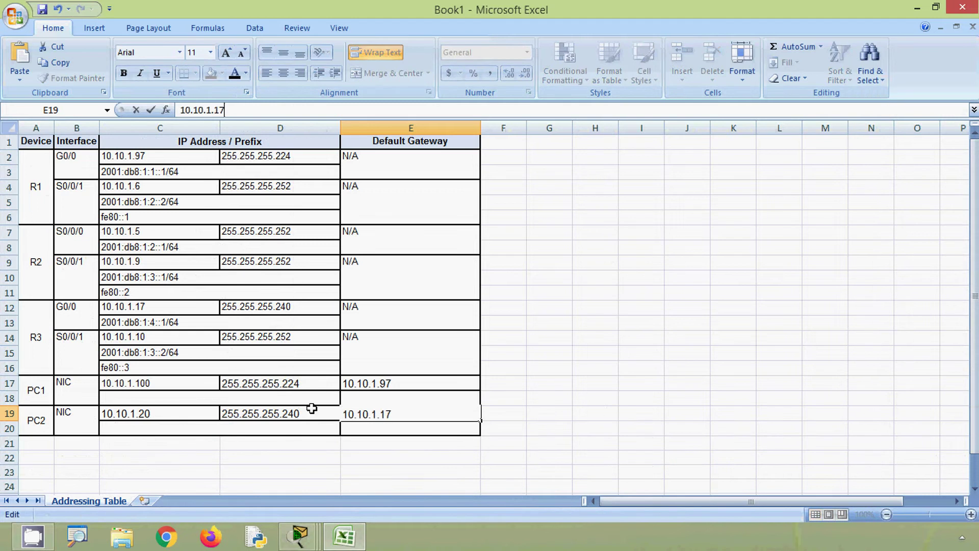
{"action": "left_click", "coordinate": [291, 428]}
Step: Return to Packet Tracer, close PC2's window, and open PC1's Command Prompt
{"action": "key", "text": "alt+Tab"}
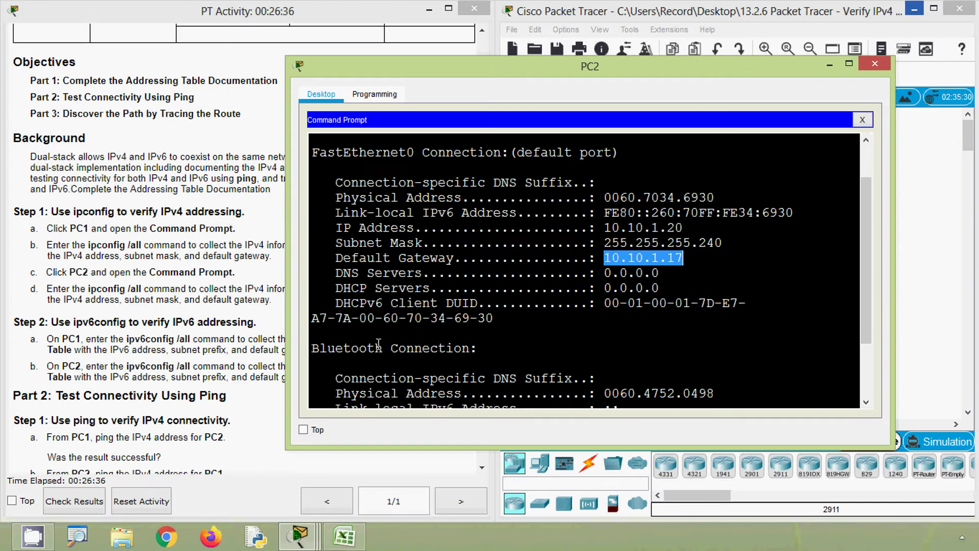
{"action": "left_click", "coordinate": [875, 65]}
{"action": "scroll", "coordinate": [230, 339], "scroll_direction": "down", "scroll_amount": 1}
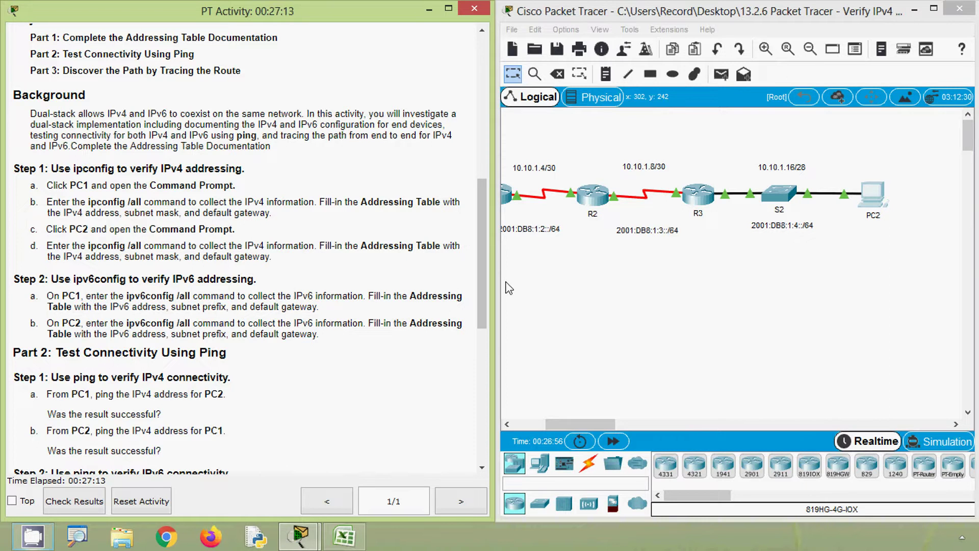
{"action": "left_click", "coordinate": [529, 422]}
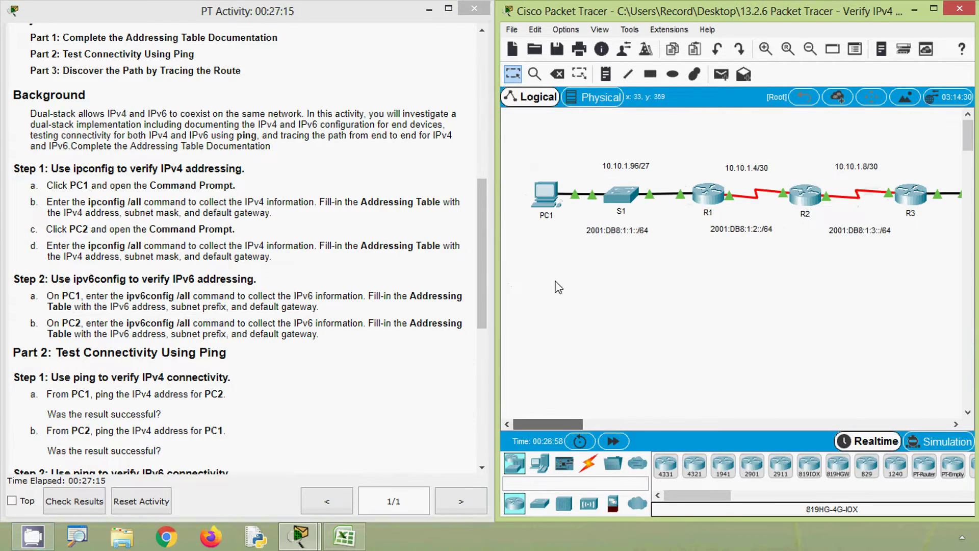
{"action": "left_click", "coordinate": [550, 202]}
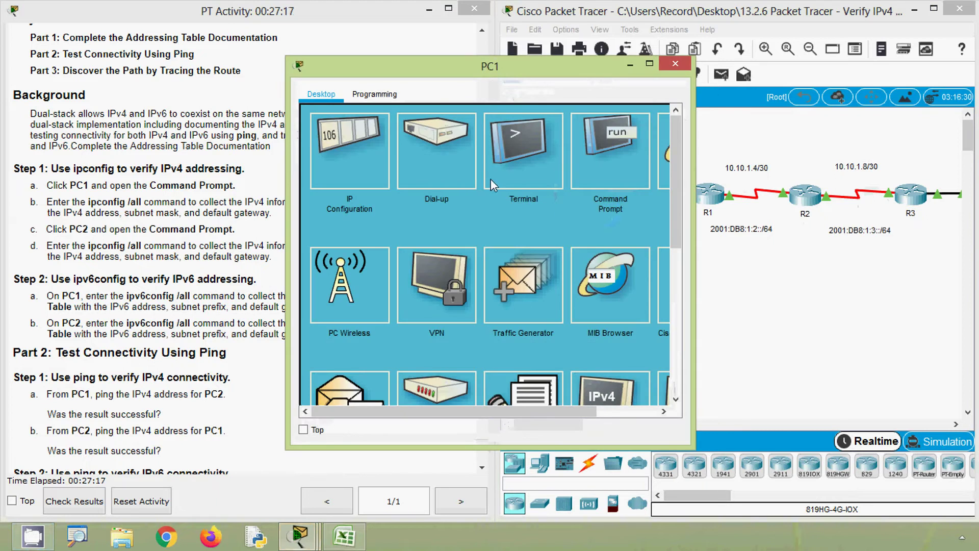
{"action": "left_click", "coordinate": [610, 179]}
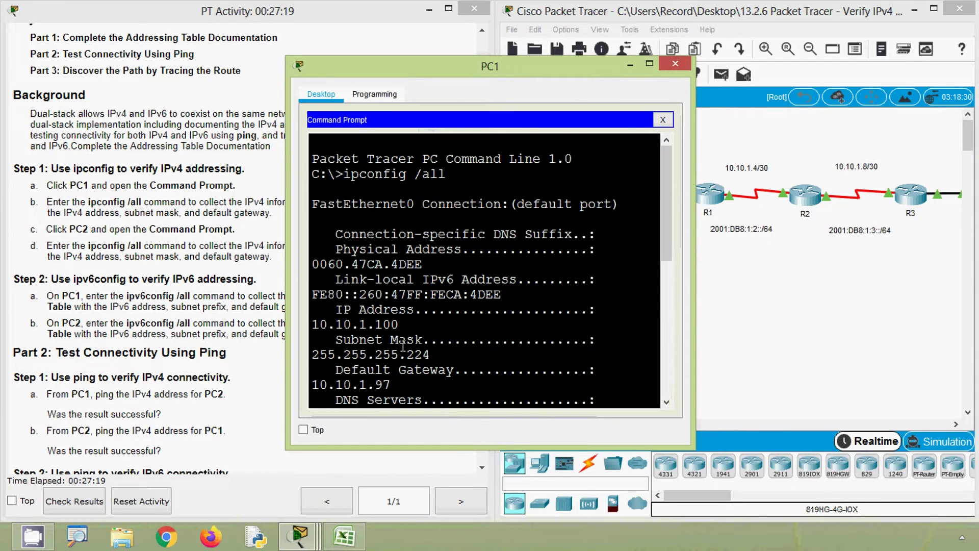
Step: Widen PC1's window, finish the paused ipconfig output, and run ipv6config /all
{"action": "scroll", "coordinate": [637, 230], "scroll_direction": "down", "scroll_amount": 3}
{"action": "left_click_drag", "start_coordinate": [695, 256], "coordinate": [870, 256]}
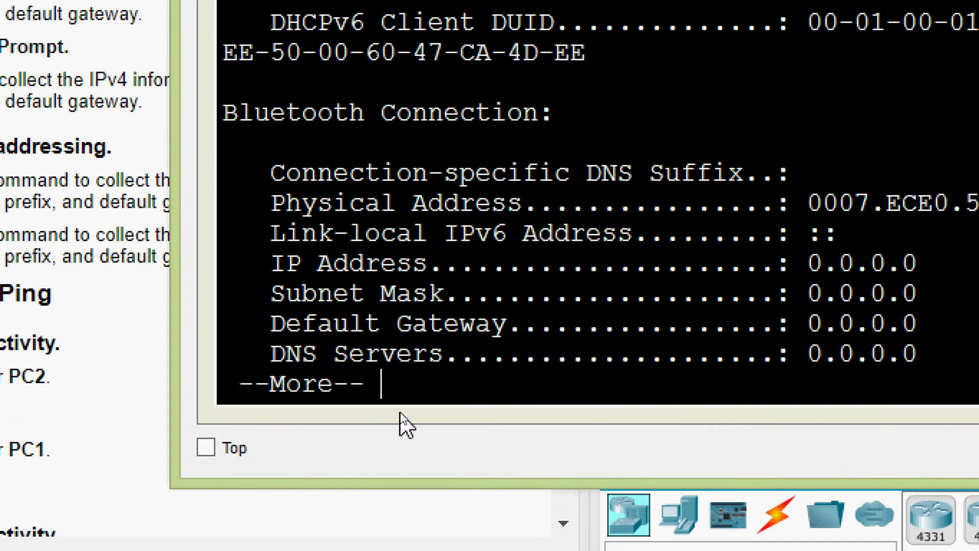
{"action": "key", "text": "space"}
{"action": "type", "text": "ip"}
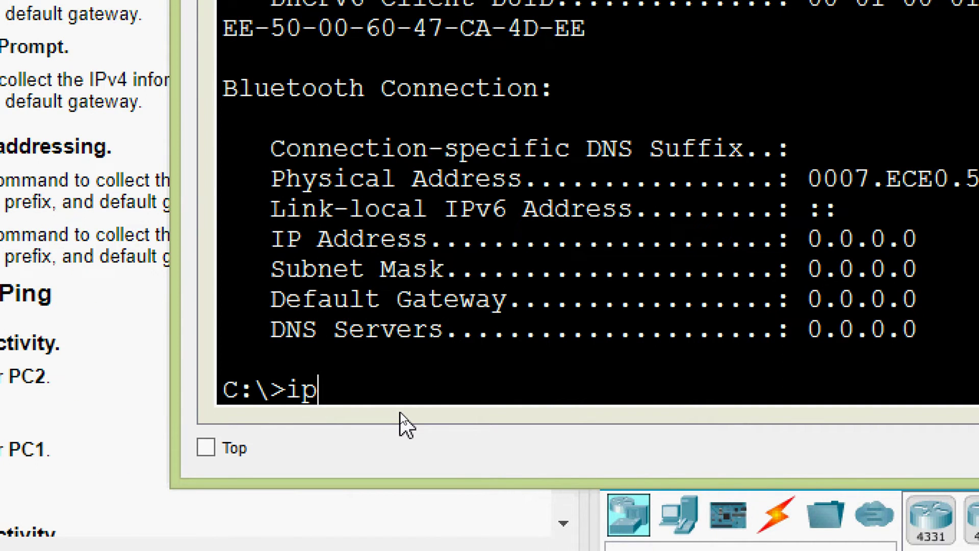
{"action": "type", "text": "v6config /all"}
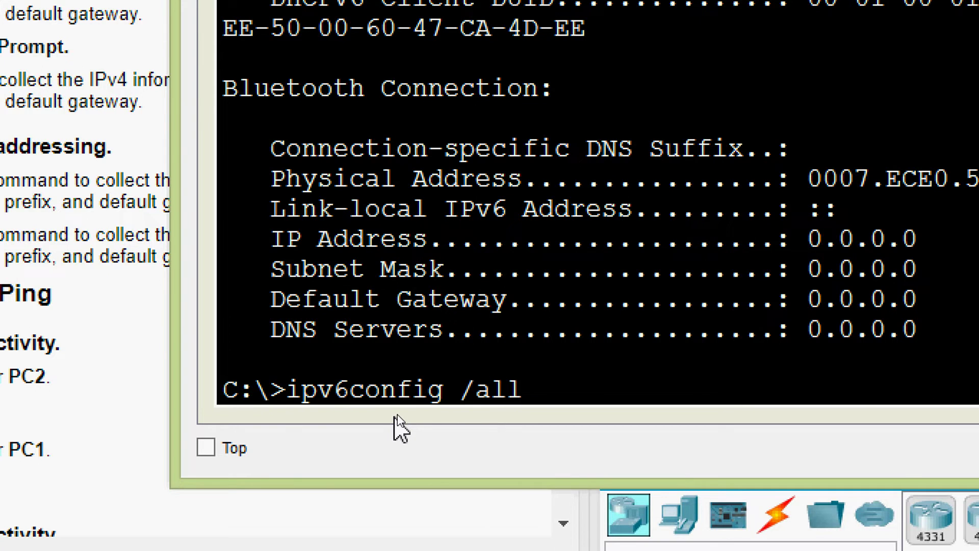
{"action": "key", "text": "Return"}
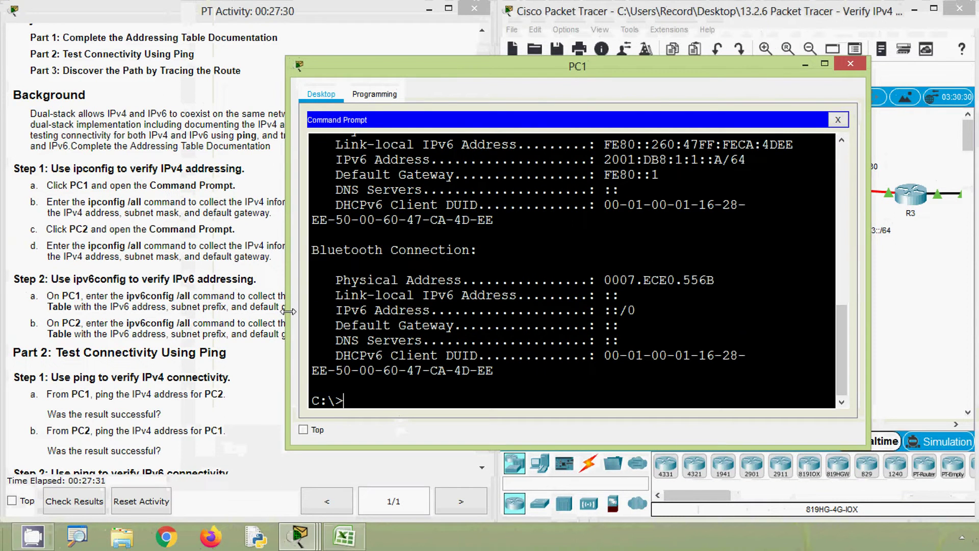
Step: Widen PC1's window further and copy its IPv6 address 2001:DB8:1:1::A/64 into cell C18 of the Excel addressing table
{"action": "left_click_drag", "start_coordinate": [289, 311], "coordinate": [190, 314]}
{"action": "scroll", "coordinate": [397, 314], "scroll_direction": "up", "scroll_amount": 1}
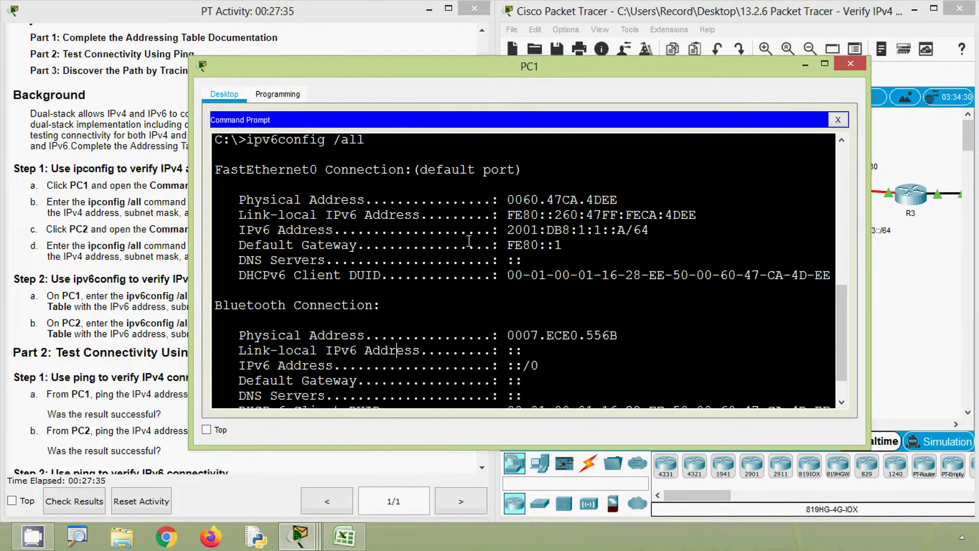
{"action": "left_click_drag", "start_coordinate": [508, 234], "coordinate": [651, 230]}
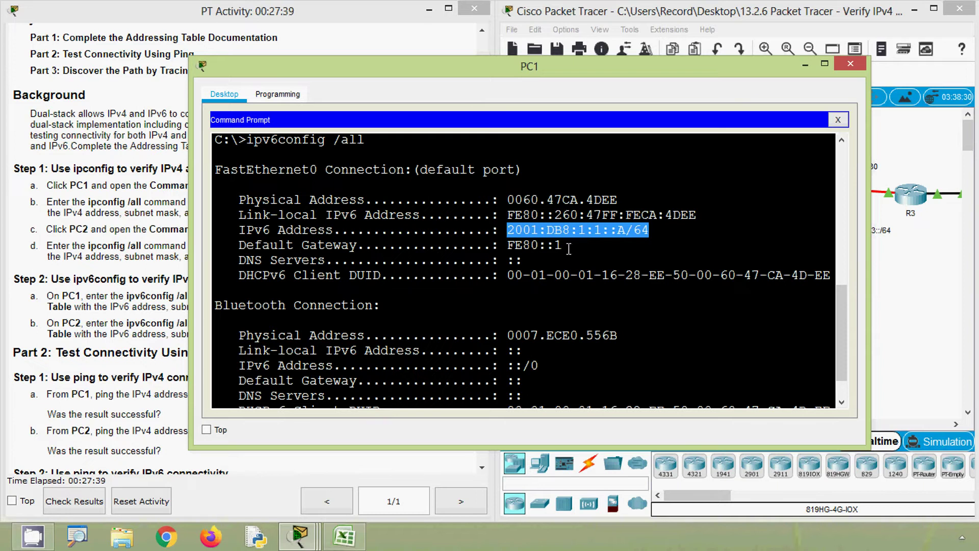
{"action": "right_click", "coordinate": [608, 231]}
{"action": "left_click", "coordinate": [627, 239]}
{"action": "left_click", "coordinate": [344, 545]}
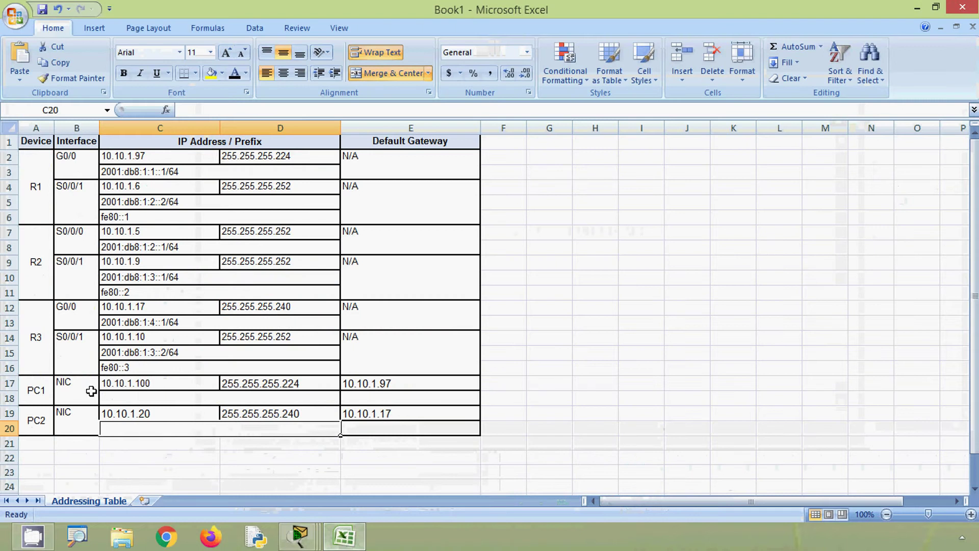
{"action": "left_click", "coordinate": [125, 398]}
{"action": "left_click", "coordinate": [190, 109]}
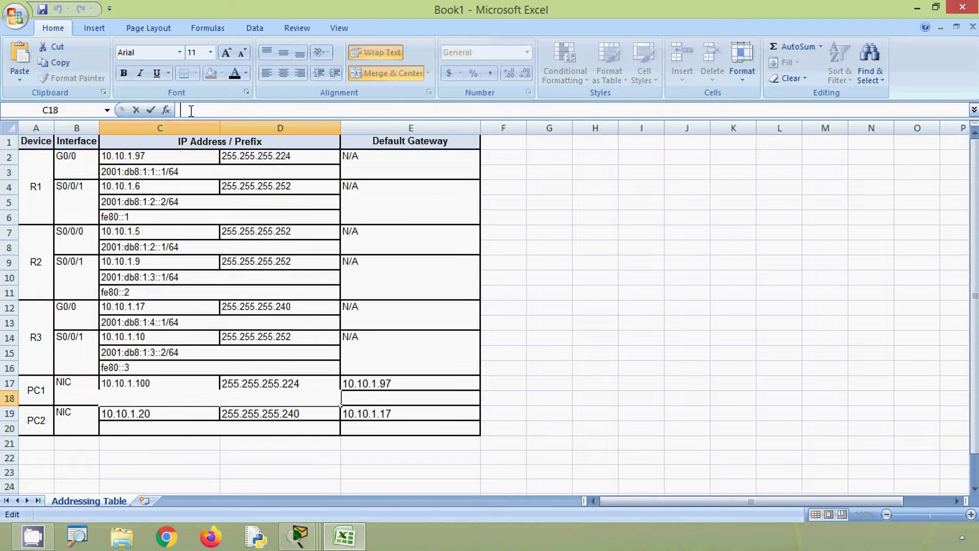
{"action": "key", "text": "ctrl+v"}
{"action": "left_click", "coordinate": [360, 397]}
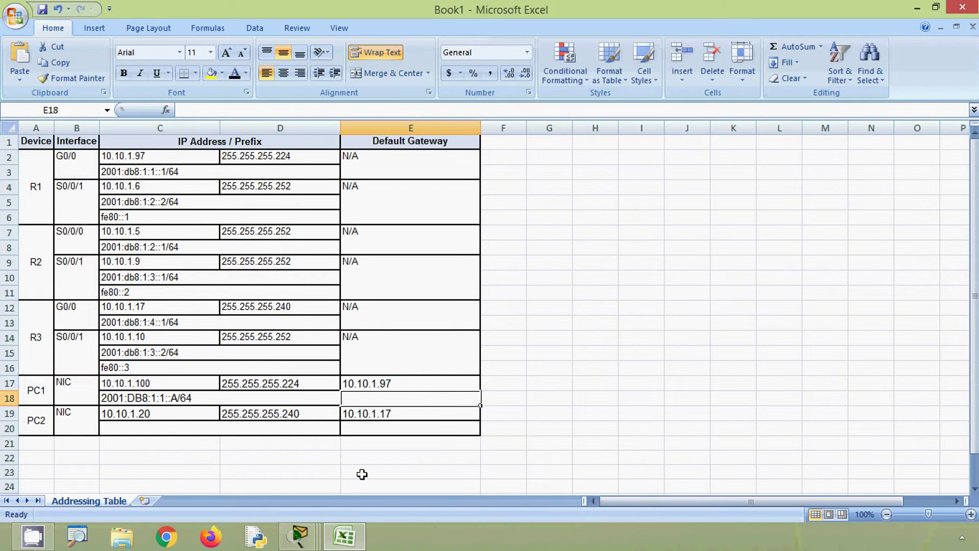
Step: Copy PC1's IPv6 default gateway FE80::1 from the ipv6config output into cell E18 of the Excel addressing table
{"action": "left_click", "coordinate": [357, 536]}
{"action": "left_click_drag", "start_coordinate": [510, 244], "coordinate": [563, 250]}
{"action": "right_click", "coordinate": [563, 250]}
{"action": "left_click", "coordinate": [565, 254]}
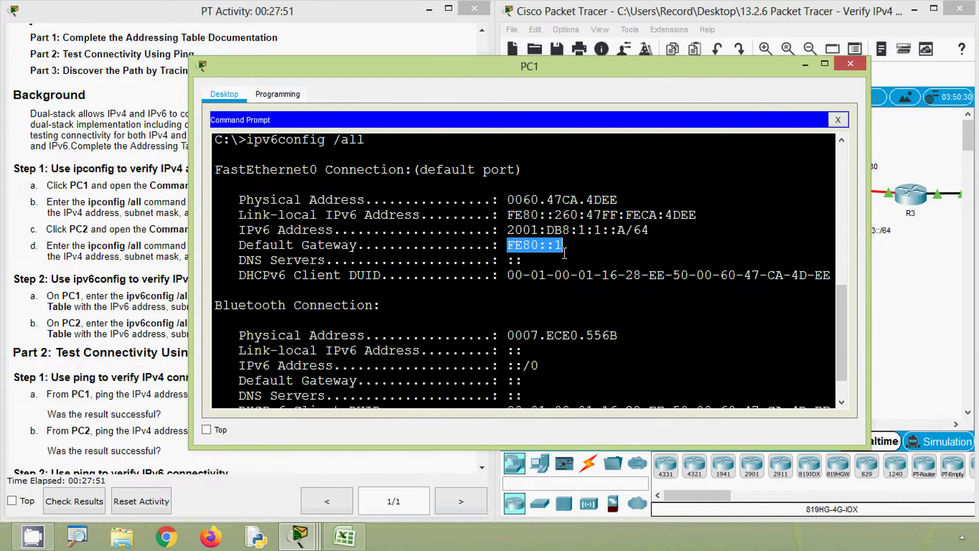
{"action": "left_click", "coordinate": [344, 535]}
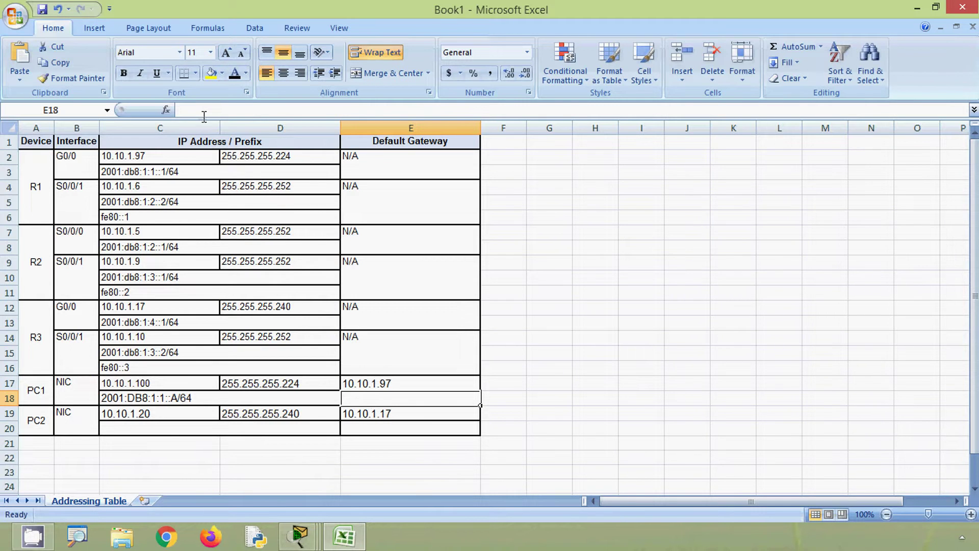
{"action": "type", "text": "FE80::1"}
{"action": "left_click", "coordinate": [181, 430]}
Step: Return to Packet Tracer, close PC1's window, and open PC2's Command Prompt
{"action": "key", "text": "alt+Tab"}
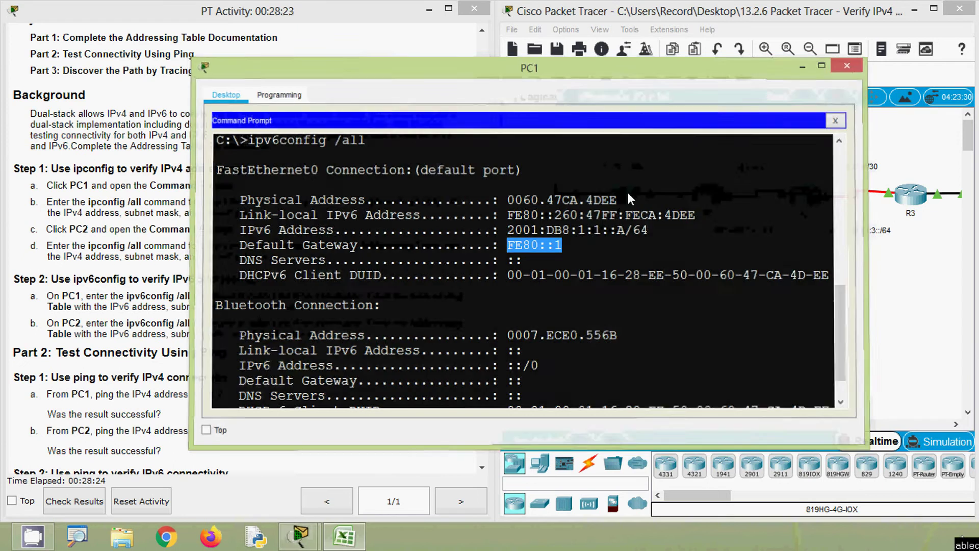
{"action": "key", "text": "alt+F4"}
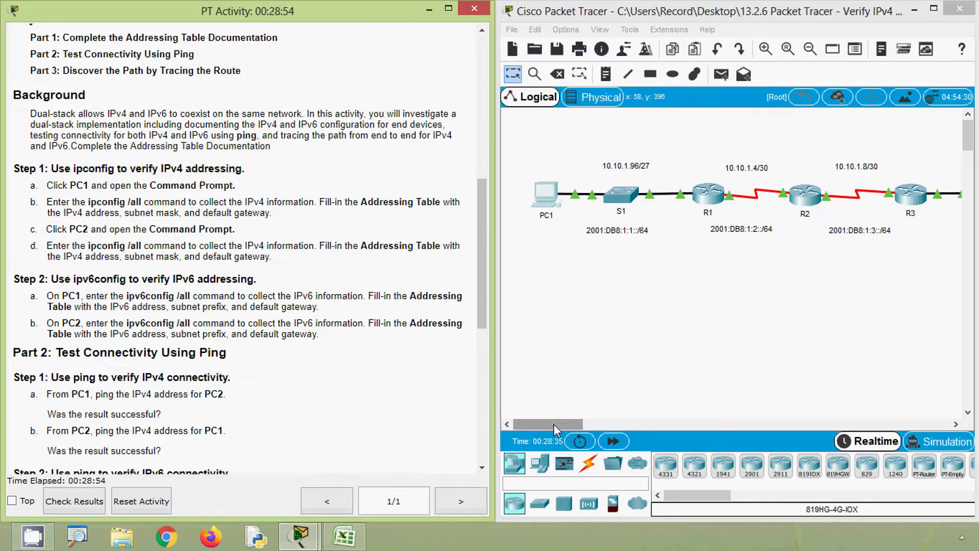
{"action": "left_click_drag", "start_coordinate": [550, 424], "coordinate": [589, 423]}
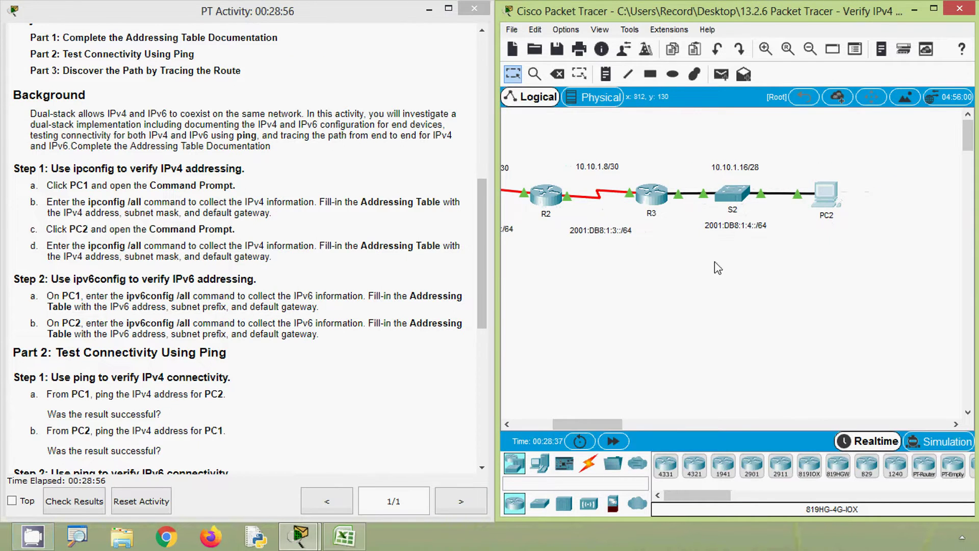
{"action": "left_click", "coordinate": [826, 195]}
{"action": "left_click", "coordinate": [614, 164]}
Step: Widen PC2's window, finish the paused ipconfig output, and run ipv6config /all
{"action": "scroll", "coordinate": [678, 325], "scroll_direction": "down", "scroll_amount": 5}
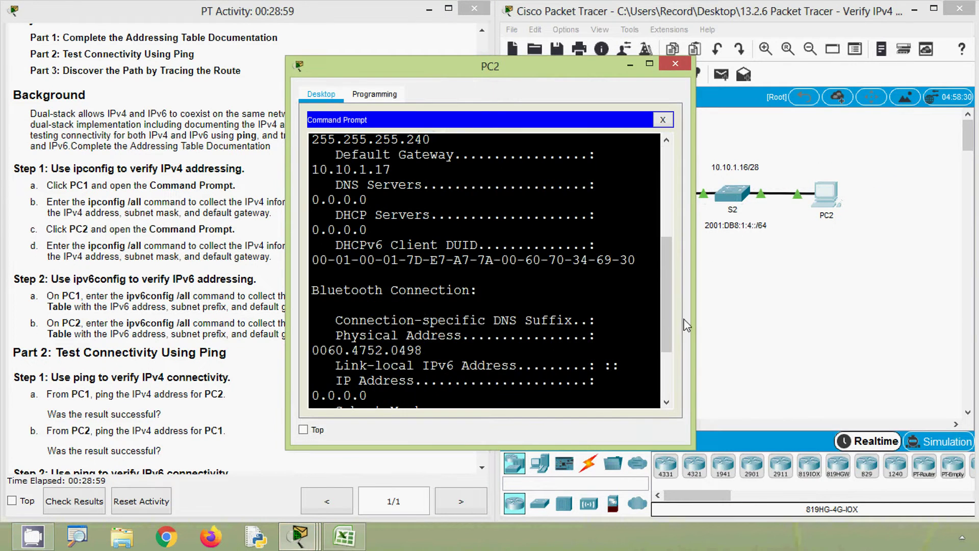
{"action": "left_click_drag", "start_coordinate": [692, 325], "coordinate": [870, 327]}
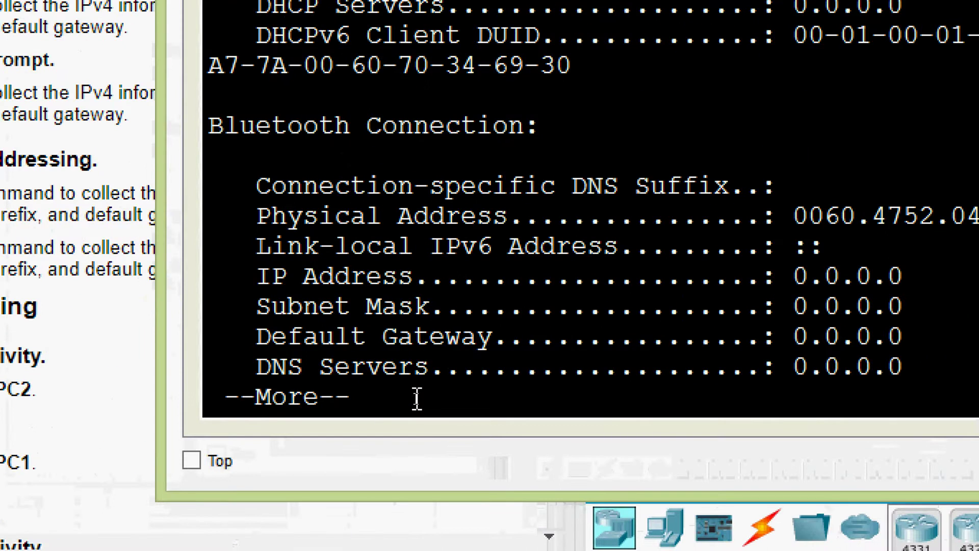
{"action": "key", "text": "space"}
{"action": "type", "text": "ipv6"}
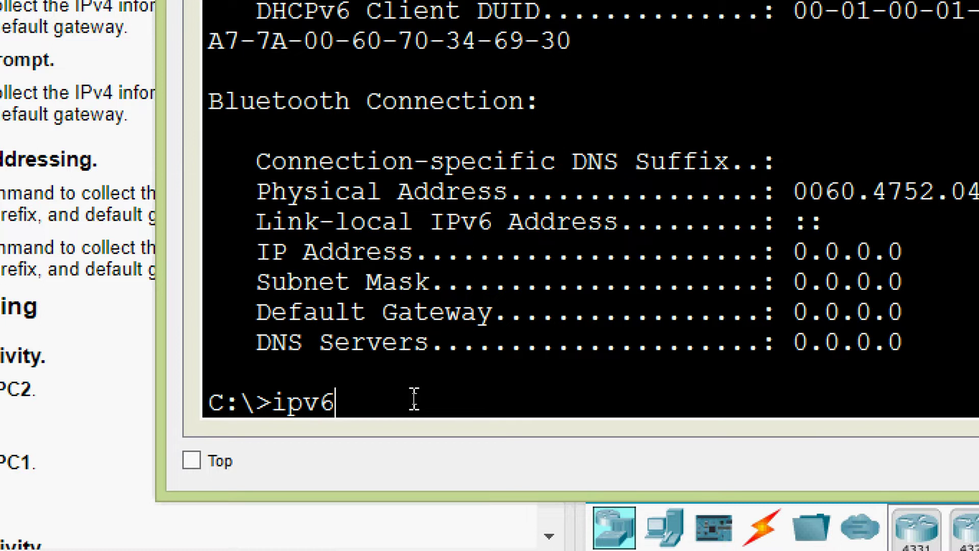
{"action": "type", "text": "config /all"}
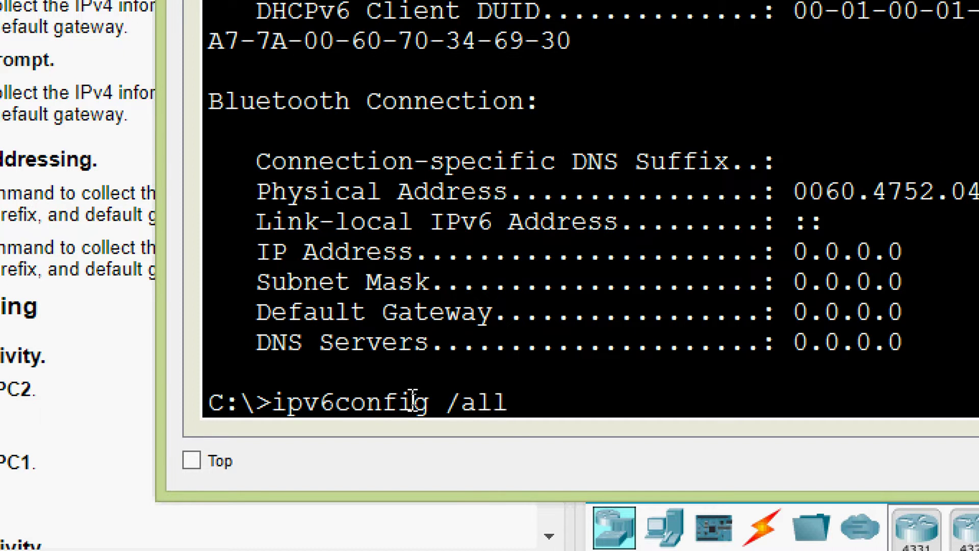
{"action": "key", "text": "Return"}
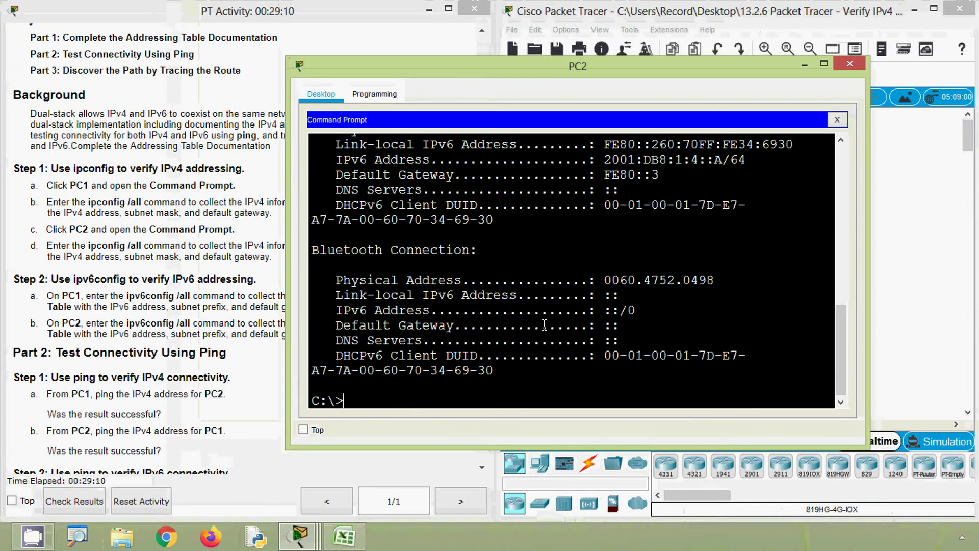
Step: Copy PC2's IPv6 address 2001:DB8:1:4::A/64 from the ipv6config output into cell C20 of the Excel addressing table
{"action": "scroll", "coordinate": [717, 176], "scroll_direction": "up", "scroll_amount": 3}
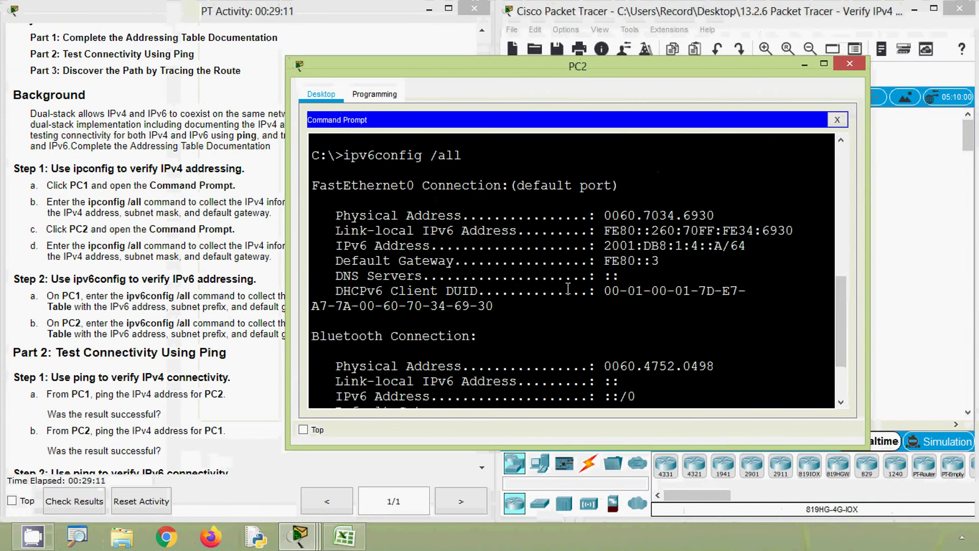
{"action": "left_click_drag", "start_coordinate": [604, 246], "coordinate": [746, 246]}
{"action": "right_click", "coordinate": [719, 246]}
{"action": "left_click", "coordinate": [739, 254]}
{"action": "left_click", "coordinate": [344, 536]}
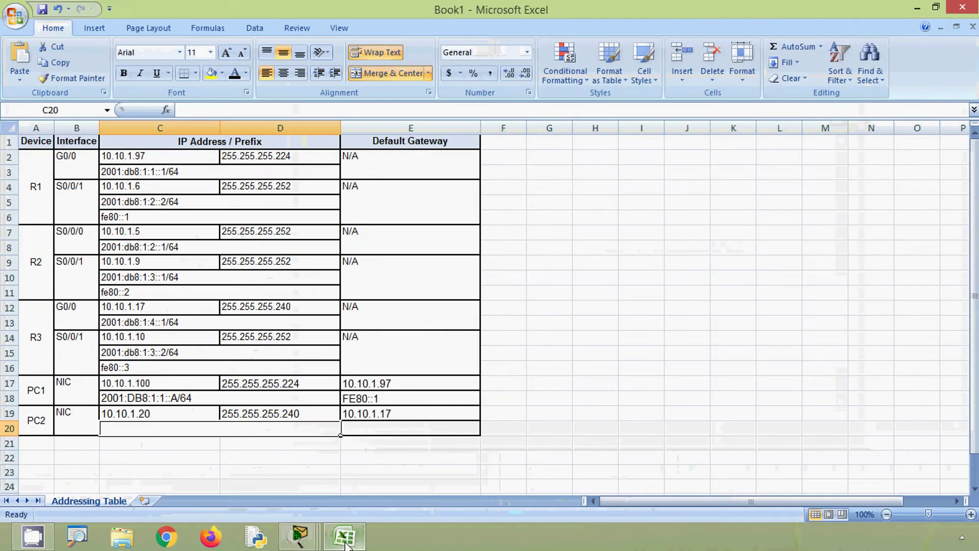
{"action": "left_click", "coordinate": [213, 110]}
{"action": "key", "text": "ctrl+v"}
{"action": "left_click", "coordinate": [225, 459]}
{"action": "left_click", "coordinate": [191, 429]}
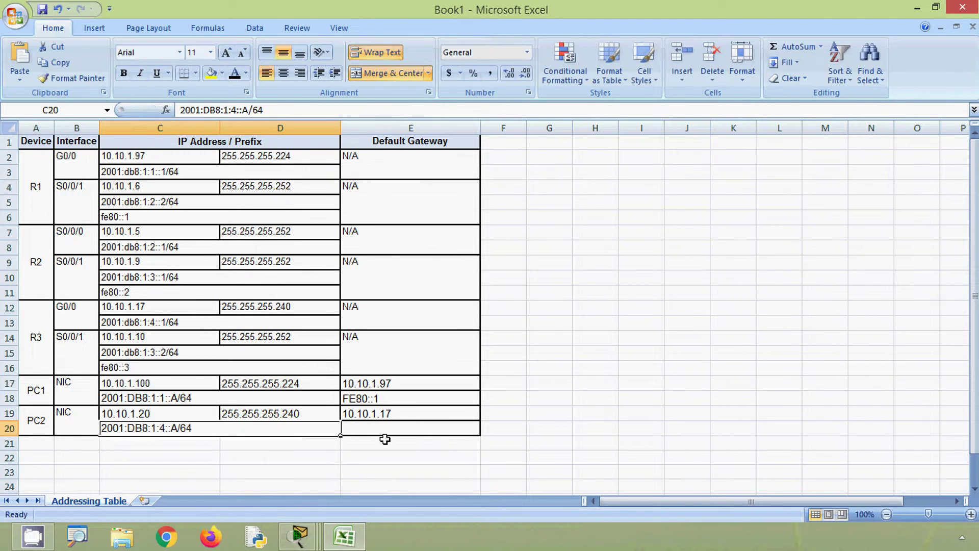
Step: Copy PC2's IPv6 default gateway FE80::3 from the ipv6config output into cell E20 of the Excel addressing table
{"action": "left_click", "coordinate": [382, 431]}
{"action": "left_click", "coordinate": [351, 535]}
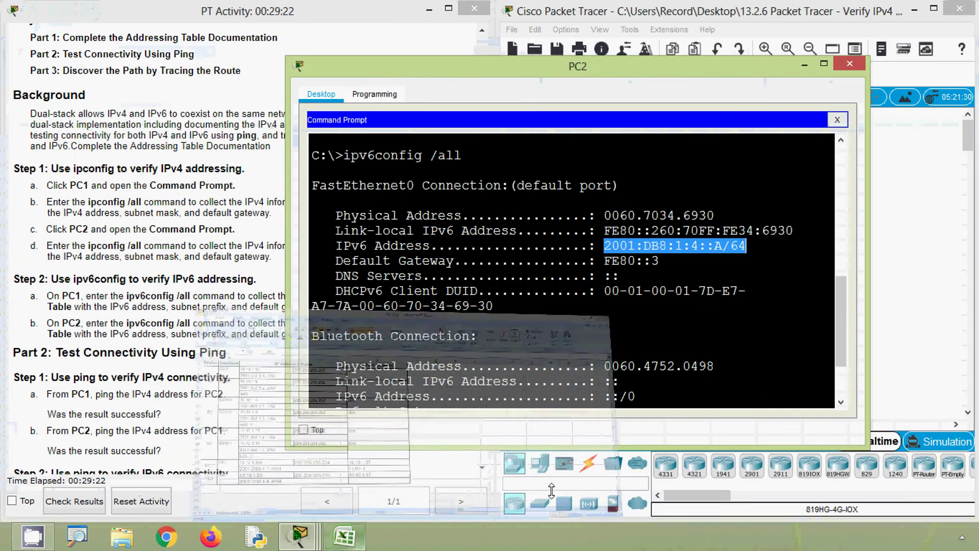
{"action": "left_click_drag", "start_coordinate": [606, 263], "coordinate": [659, 263]}
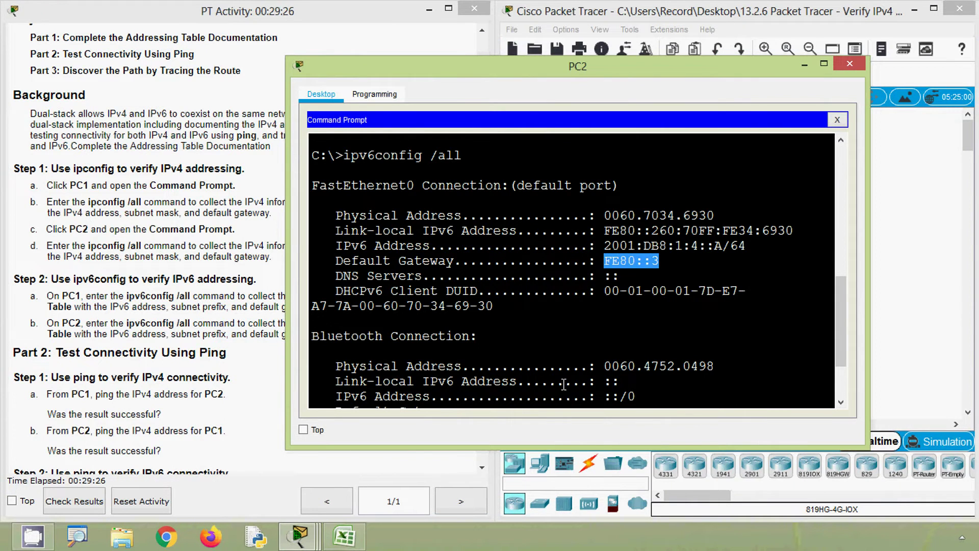
{"action": "left_click", "coordinate": [345, 536]}
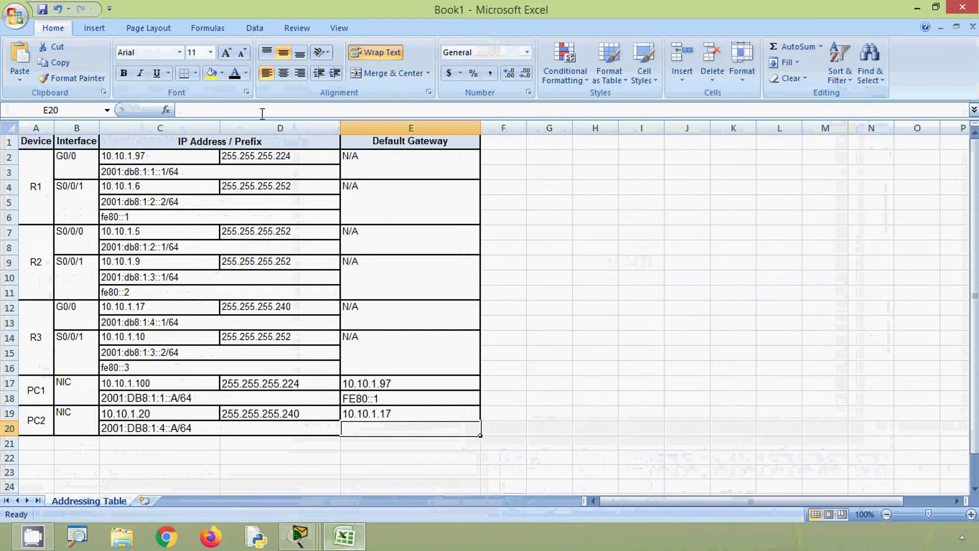
{"action": "left_click", "coordinate": [262, 110]}
{"action": "key", "text": "ctrl+v"}
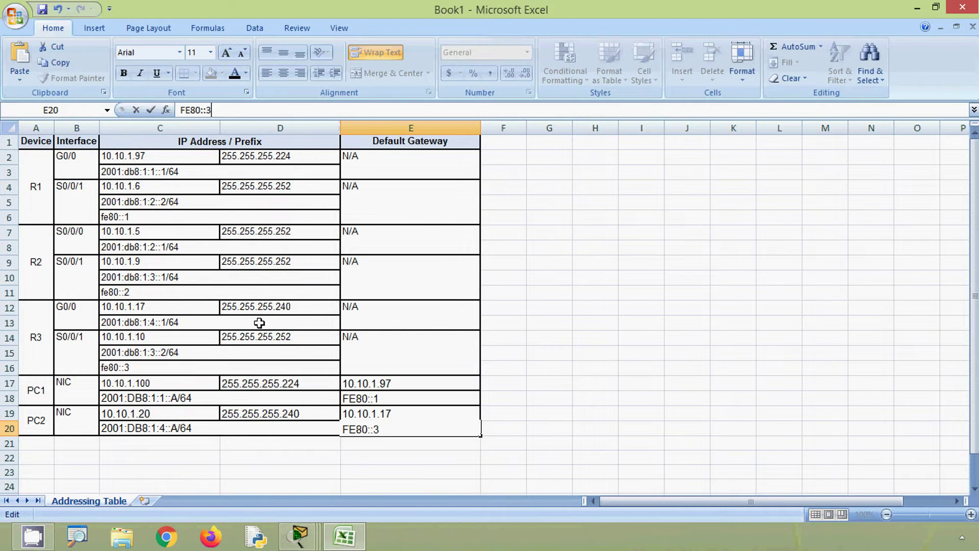
{"action": "left_click", "coordinate": [502, 412]}
Step: Return to Packet Tracer, close PC2's window, and bring up the Part 2 ping instructions
{"action": "left_click", "coordinate": [916, 7]}
{"action": "left_click", "coordinate": [676, 212]}
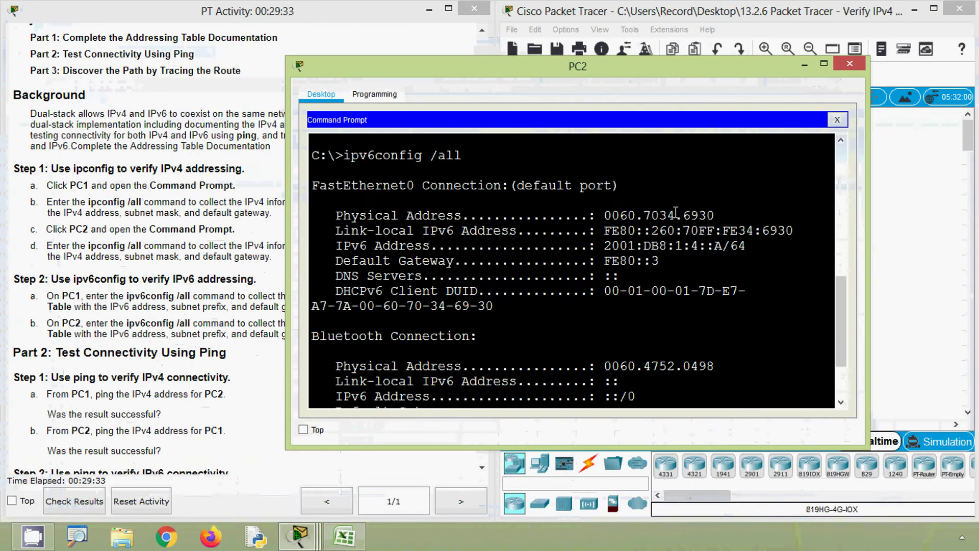
{"action": "left_click", "coordinate": [849, 64]}
{"action": "left_click", "coordinate": [292, 321]}
{"action": "scroll", "coordinate": [292, 322], "scroll_direction": "down", "scroll_amount": 5}
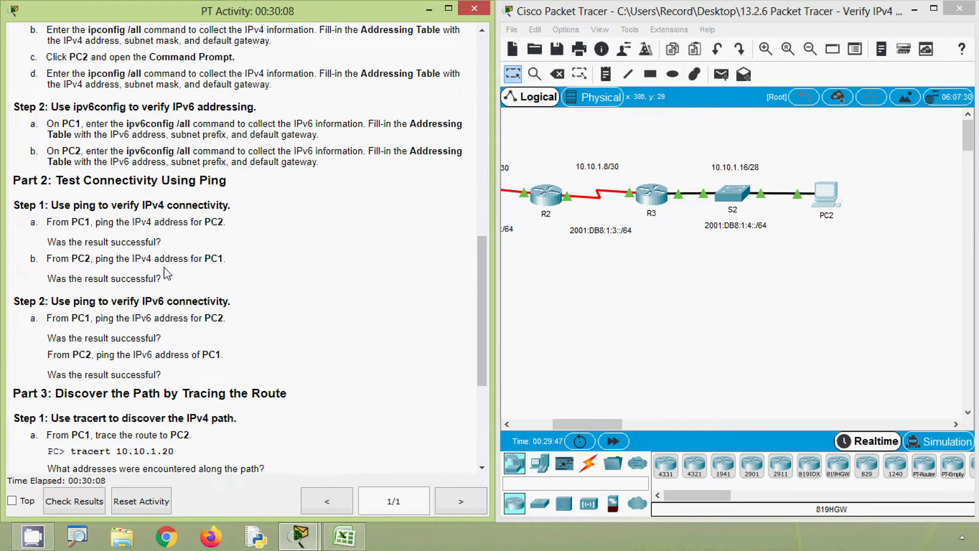
Step: Copy PC2's IPv4 address 10.10.1.20 from cell C19 in Excel and return to Packet Tracer
{"action": "left_click", "coordinate": [341, 535]}
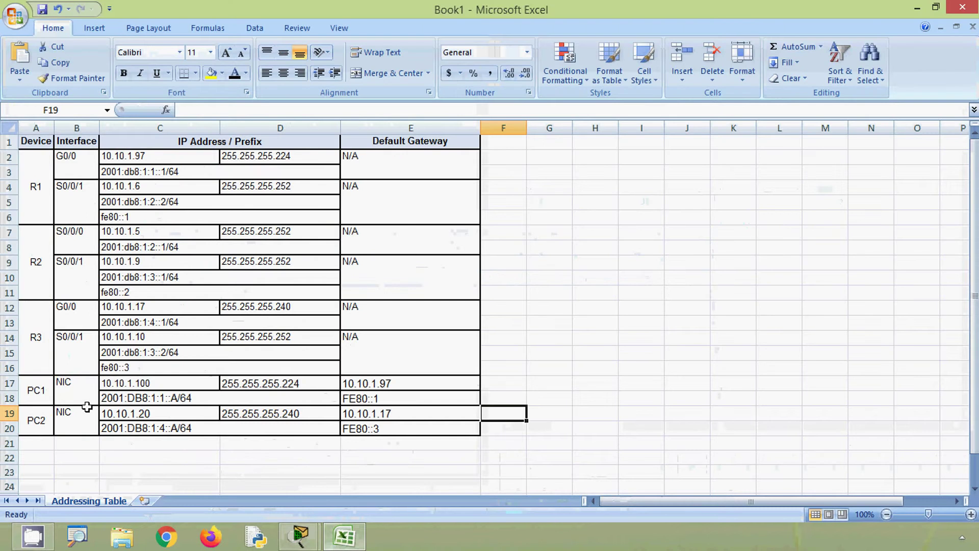
{"action": "left_click", "coordinate": [173, 413]}
{"action": "left_click_drag", "start_coordinate": [230, 110], "coordinate": [182, 112]}
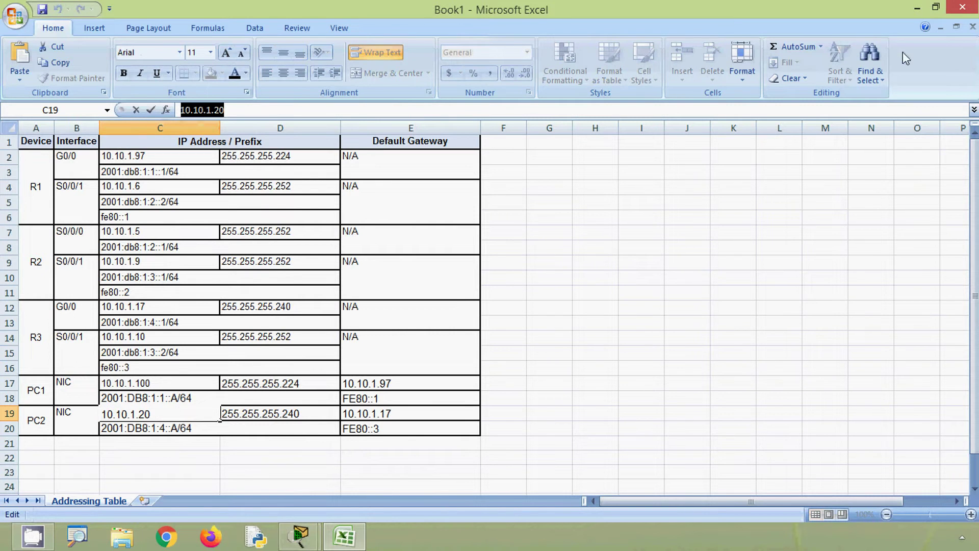
{"action": "left_click", "coordinate": [917, 8]}
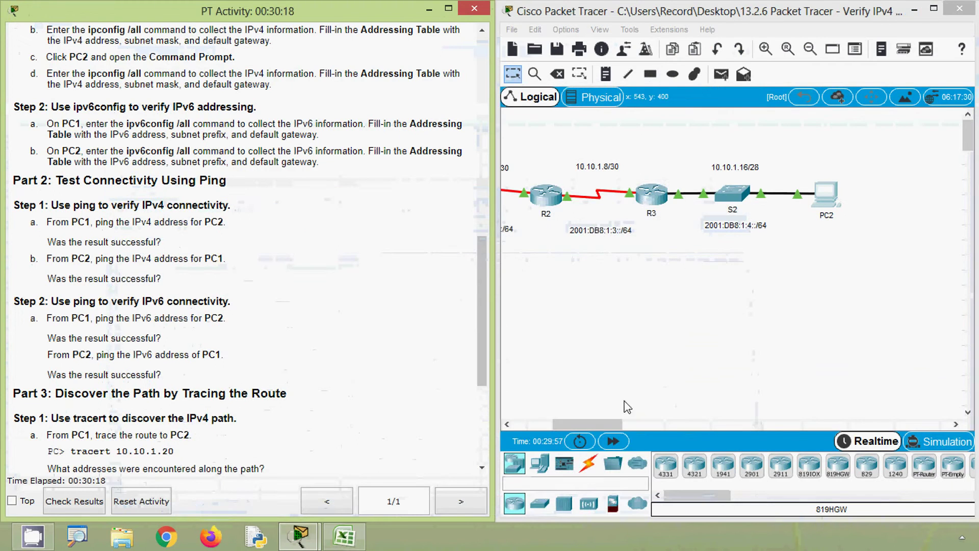
Step: Open PC1's Command Prompt and widen its window
{"action": "left_click_drag", "start_coordinate": [605, 423], "coordinate": [533, 425]}
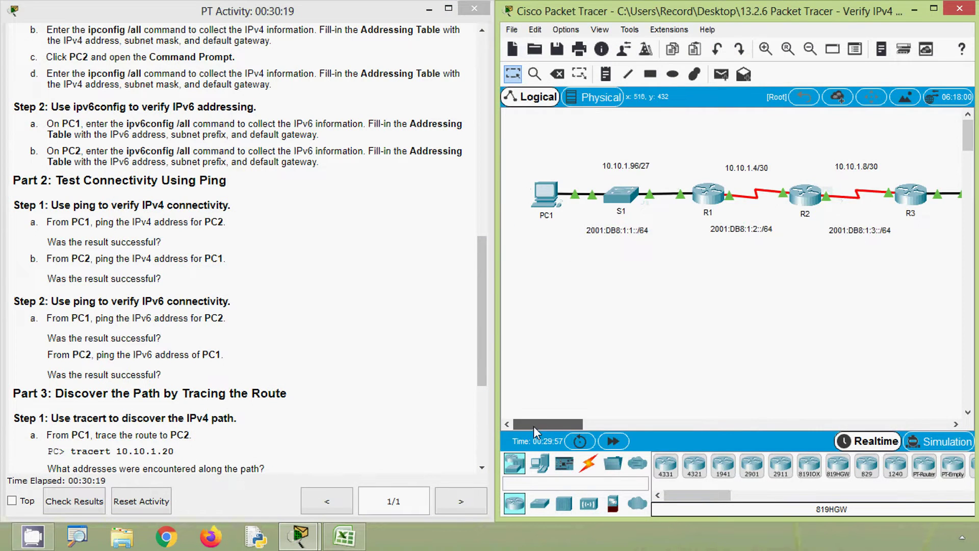
{"action": "left_click", "coordinate": [546, 197]}
{"action": "left_click", "coordinate": [608, 153]}
{"action": "scroll", "coordinate": [473, 288], "scroll_direction": "down", "scroll_amount": 10}
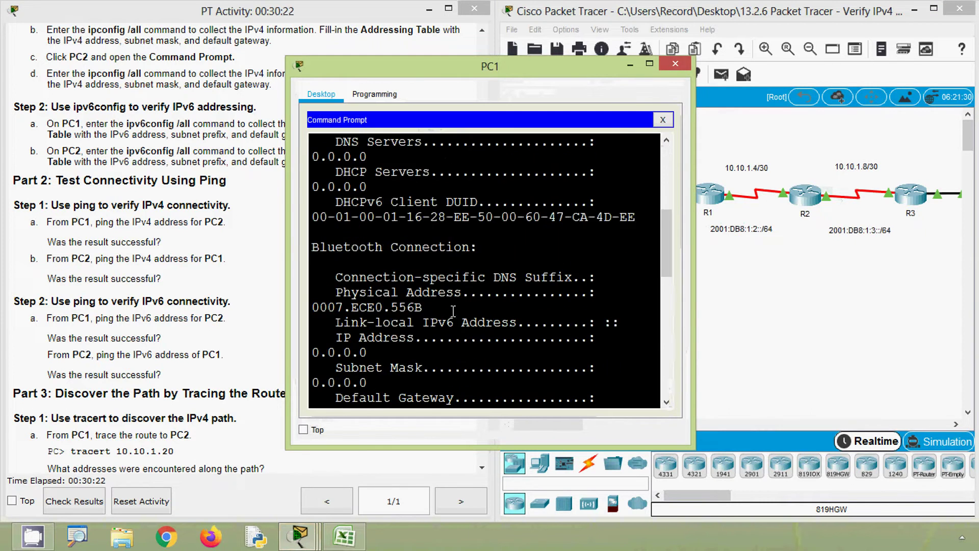
{"action": "left_click_drag", "start_coordinate": [692, 269], "coordinate": [868, 271]}
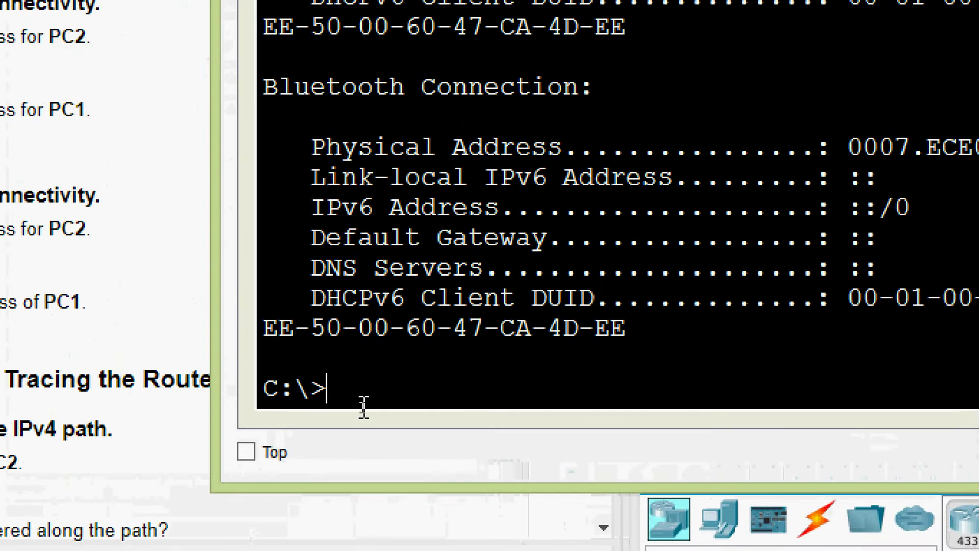
Step: Ping PC2's IPv4 address 10.10.1.20 from PC1's Command Prompt
{"action": "type", "text": "ping"}
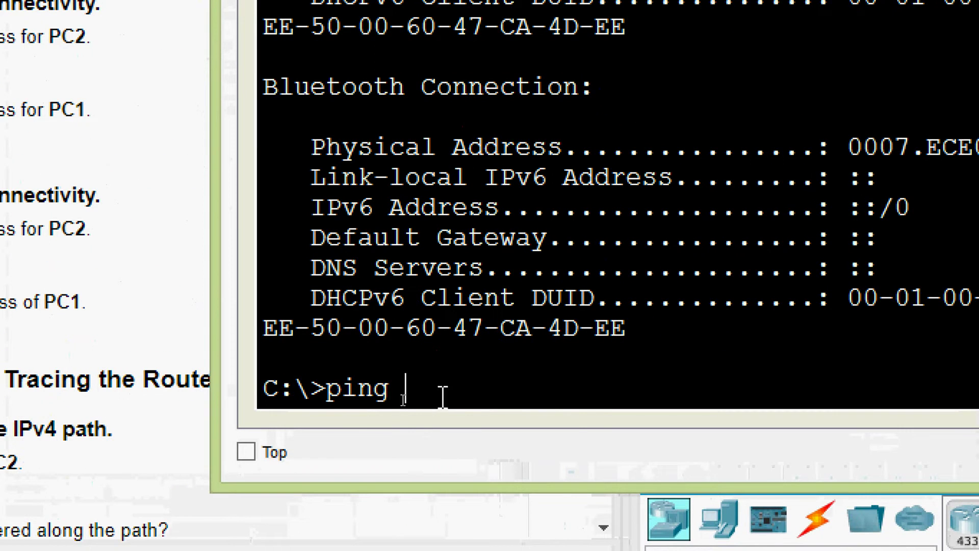
{"action": "right_click", "coordinate": [445, 392]}
{"action": "left_click", "coordinate": [461, 439]}
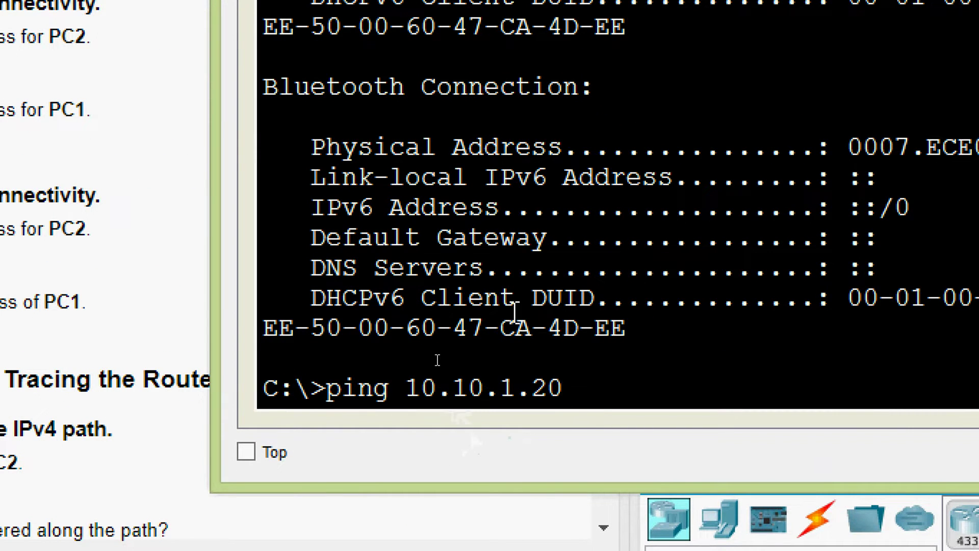
{"action": "key", "text": "Return"}
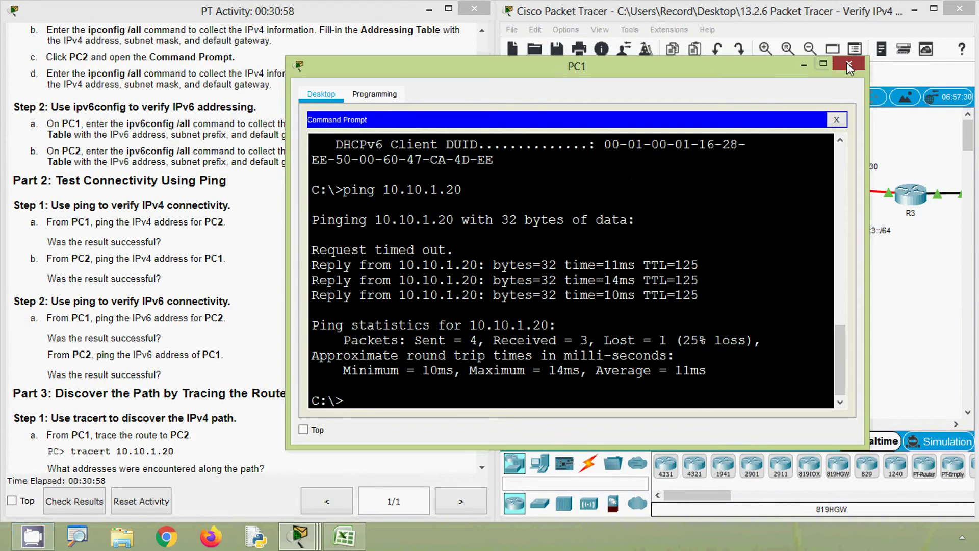
Step: Close PC1's window and copy PC1's IPv4 address 10.10.1.100 from cell C17 in Excel
{"action": "left_click", "coordinate": [848, 63]}
{"action": "left_click", "coordinate": [169, 293]}
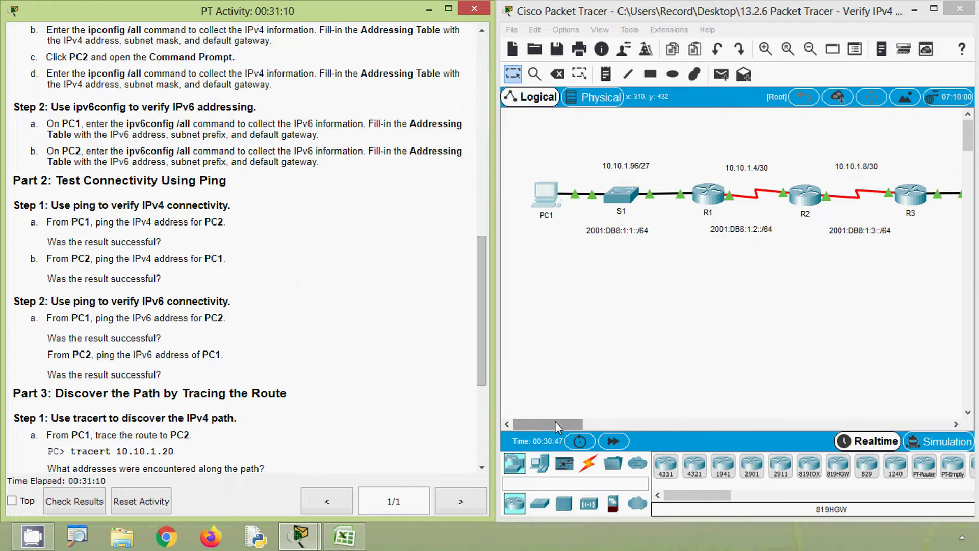
{"action": "left_click", "coordinate": [342, 534]}
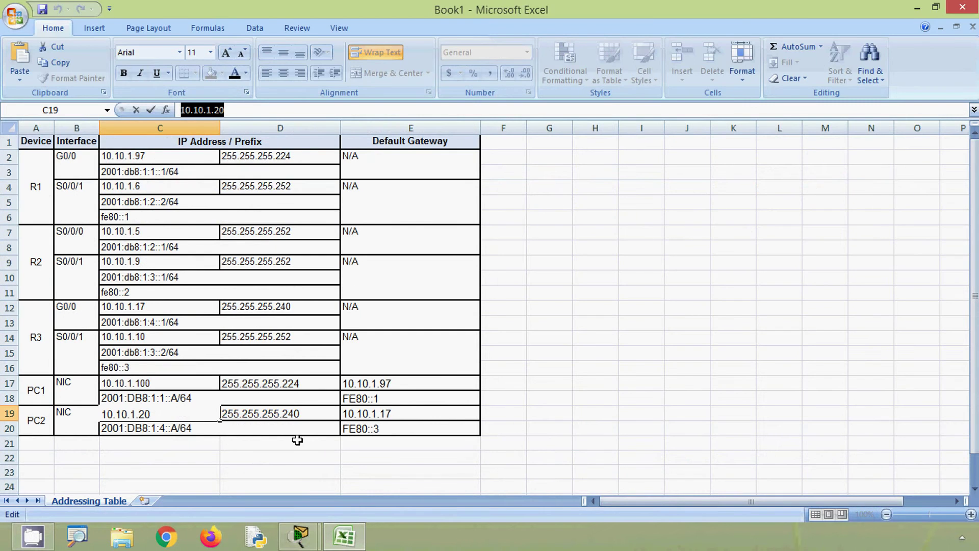
{"action": "left_click", "coordinate": [147, 386]}
{"action": "left_click_drag", "start_coordinate": [238, 113], "coordinate": [178, 113]}
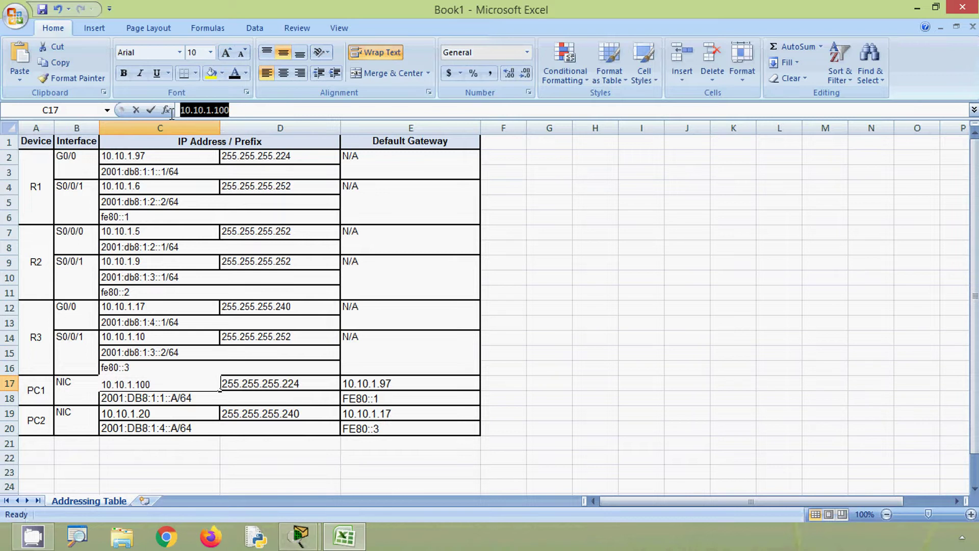
{"action": "left_click", "coordinate": [914, 11]}
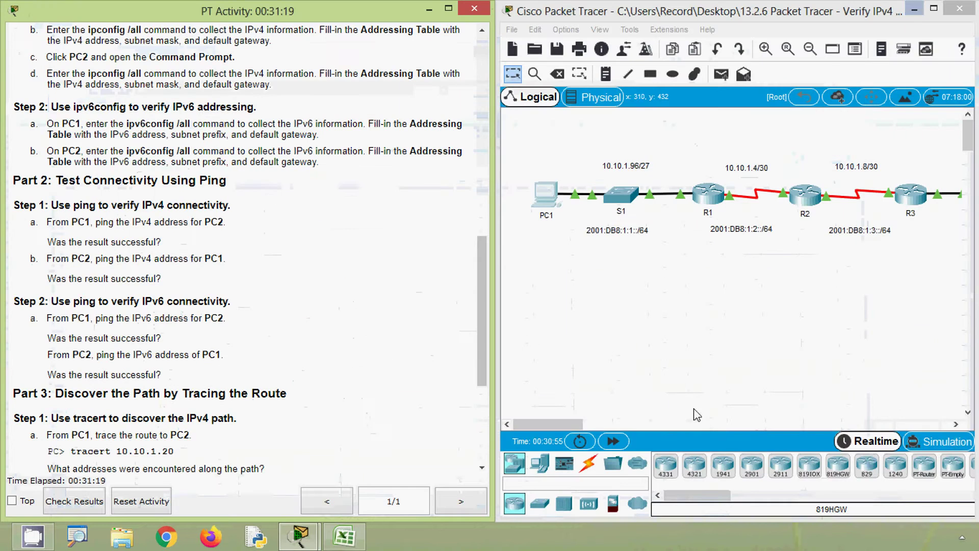
Step: Open PC2's Command Prompt in Packet Tracer and widen its window
{"action": "scroll", "coordinate": [635, 306], "scroll_direction": "up", "scroll_amount": 2}
{"action": "left_click_drag", "start_coordinate": [554, 424], "coordinate": [635, 412]}
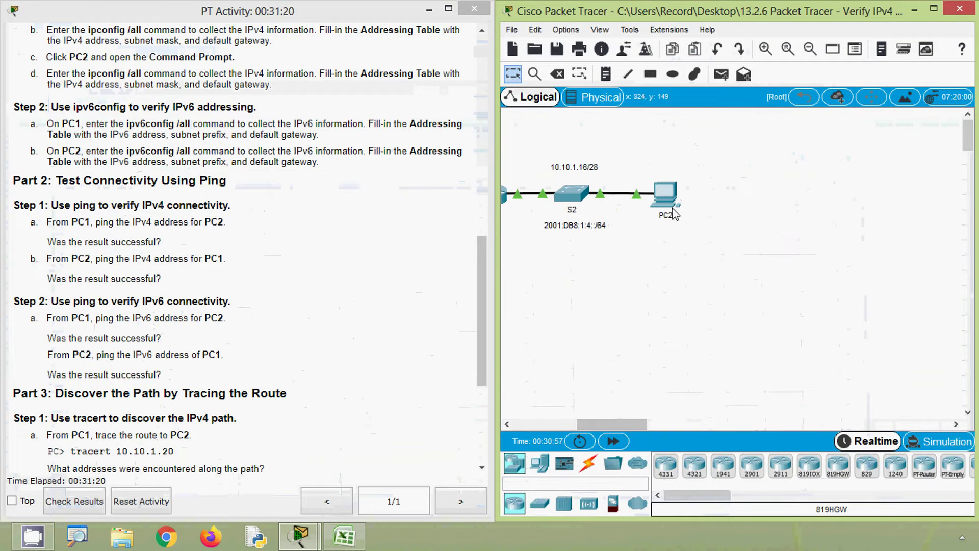
{"action": "left_click", "coordinate": [666, 193]}
{"action": "left_click", "coordinate": [599, 186]}
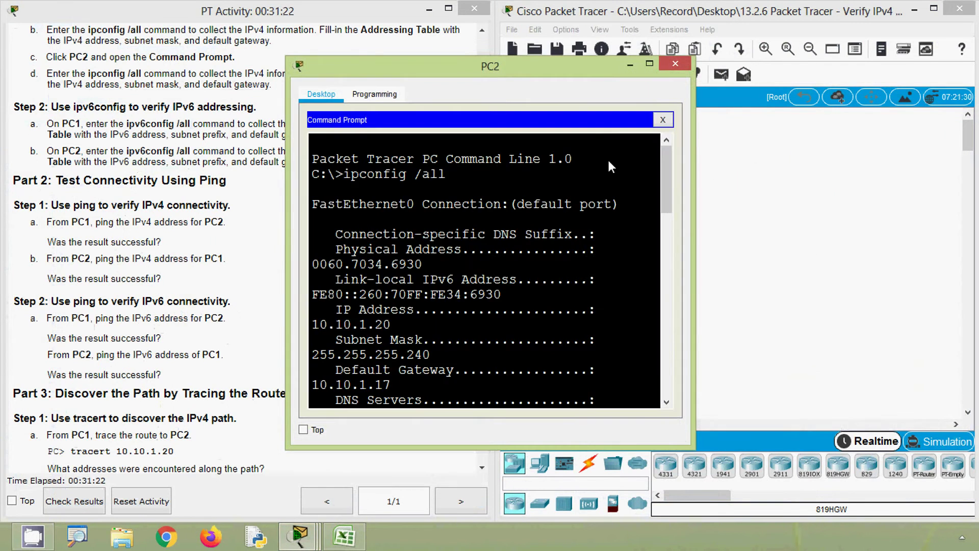
{"action": "scroll", "coordinate": [561, 255], "scroll_direction": "down", "scroll_amount": 4}
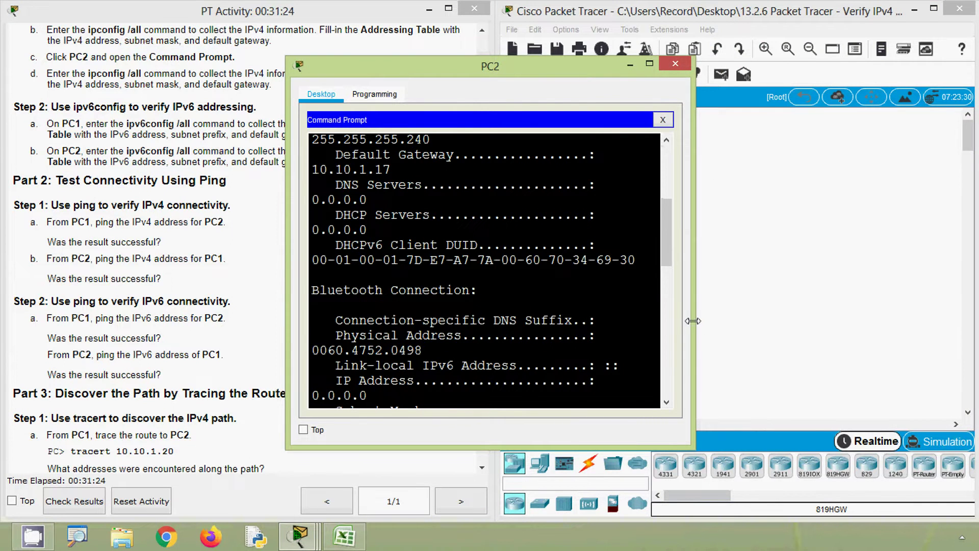
{"action": "left_click_drag", "start_coordinate": [693, 320], "coordinate": [818, 321]}
{"action": "scroll", "coordinate": [437, 392], "scroll_direction": "down", "scroll_amount": 5}
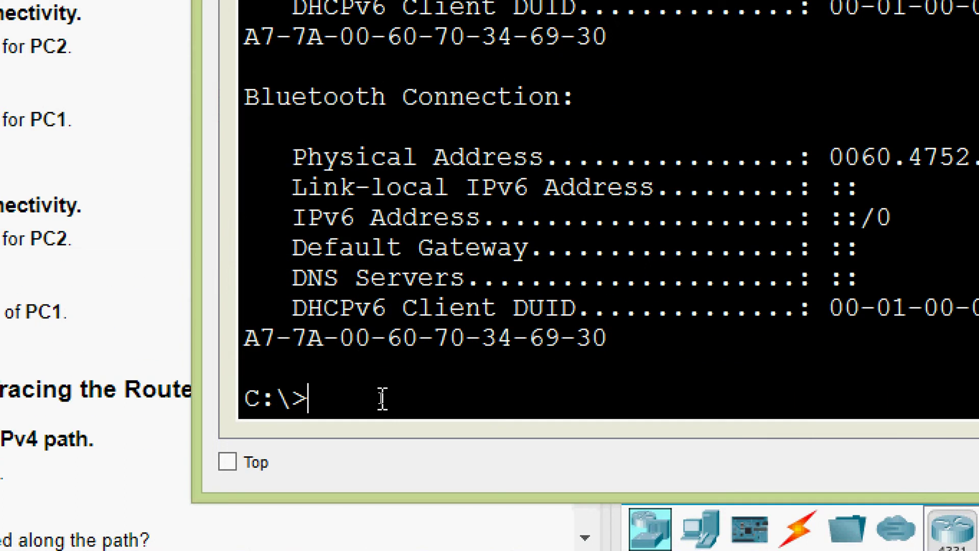
Step: Ping PC1's IPv4 address 10.10.1.100 from PC2's Command Prompt
{"action": "type", "text": "ping"}
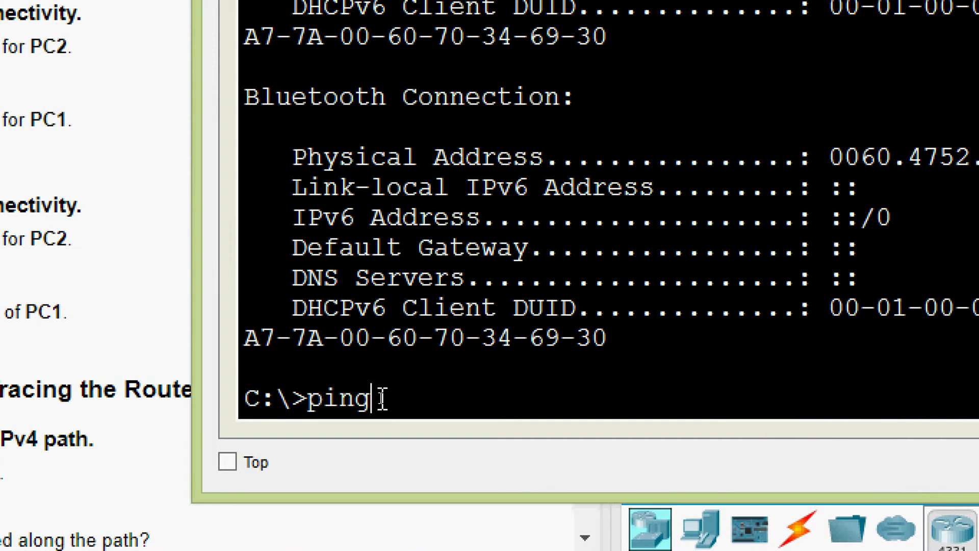
{"action": "right_click", "coordinate": [381, 396]}
{"action": "left_click", "coordinate": [457, 453]}
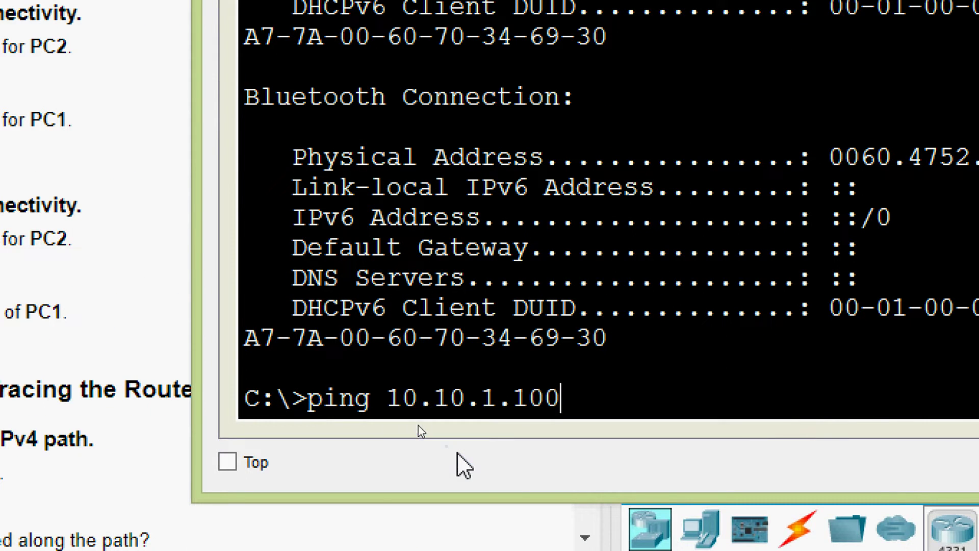
{"action": "key", "text": "Return"}
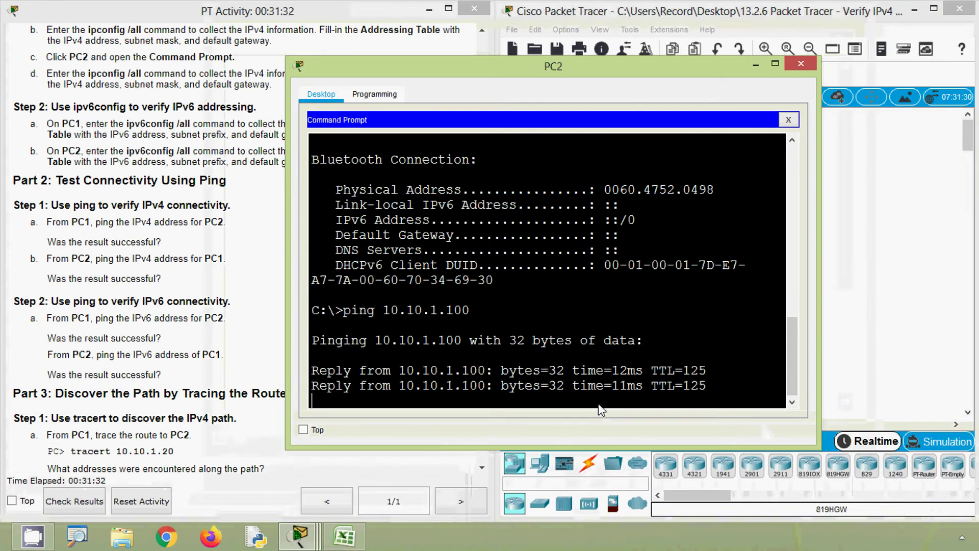
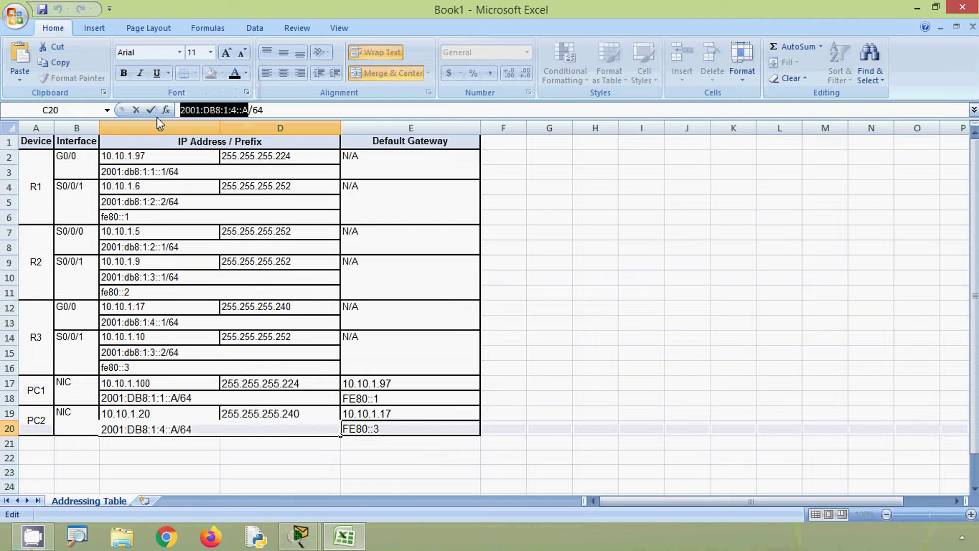
Step: Switch back to Packet Tracer, open PC1's Command Prompt at its latest prompt line and widen its window
{"action": "left_click", "coordinate": [918, 10]}
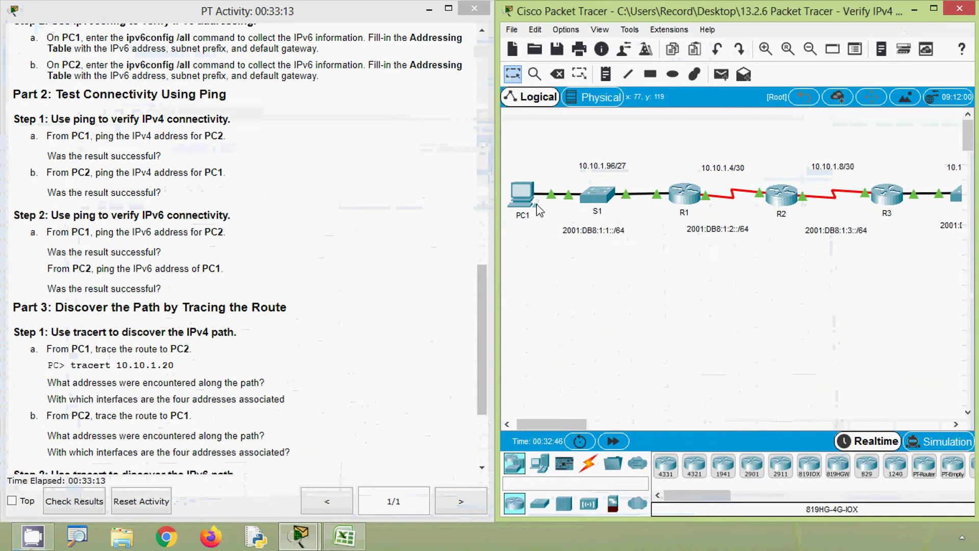
{"action": "left_click", "coordinate": [525, 196]}
{"action": "left_click", "coordinate": [632, 204]}
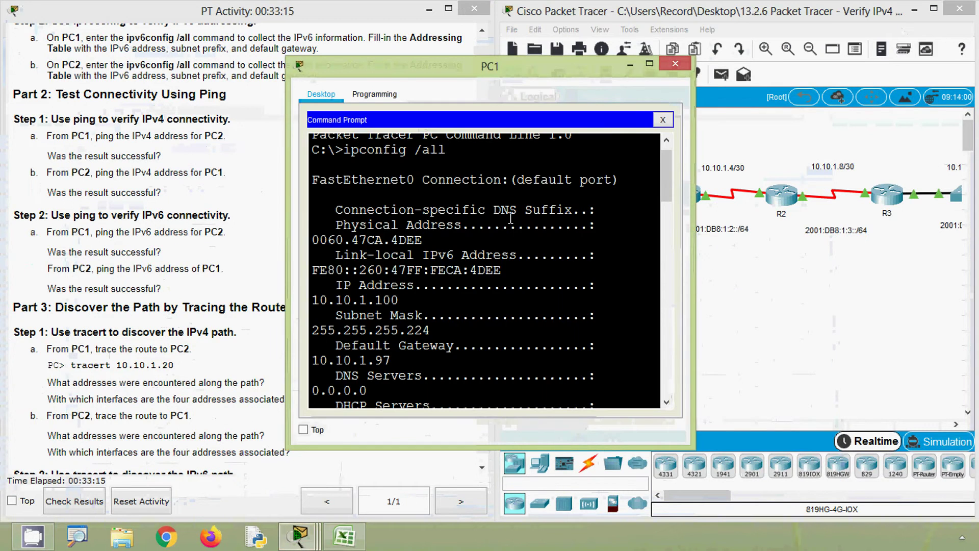
{"action": "scroll", "coordinate": [395, 326], "scroll_direction": "down", "scroll_amount": 15}
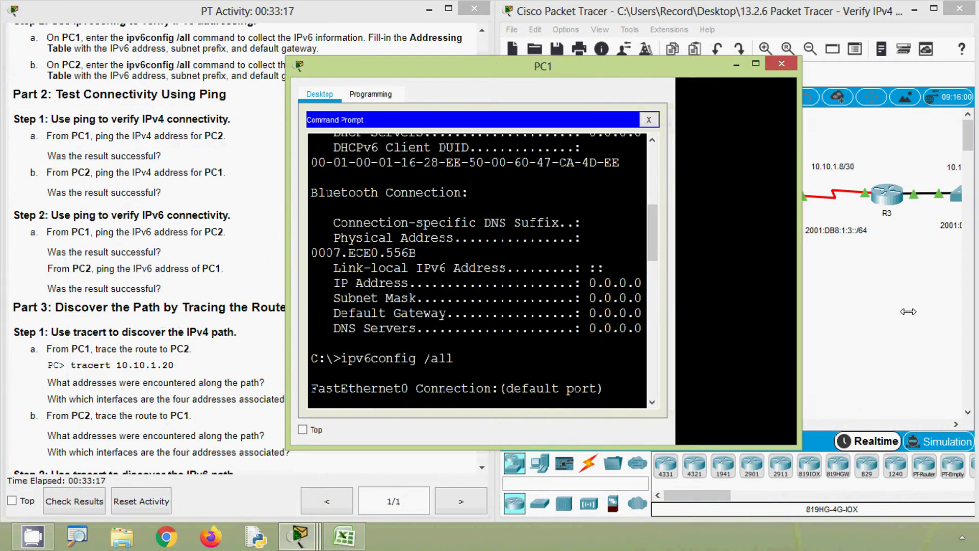
{"action": "scroll", "coordinate": [459, 364], "scroll_direction": "down", "scroll_amount": 4}
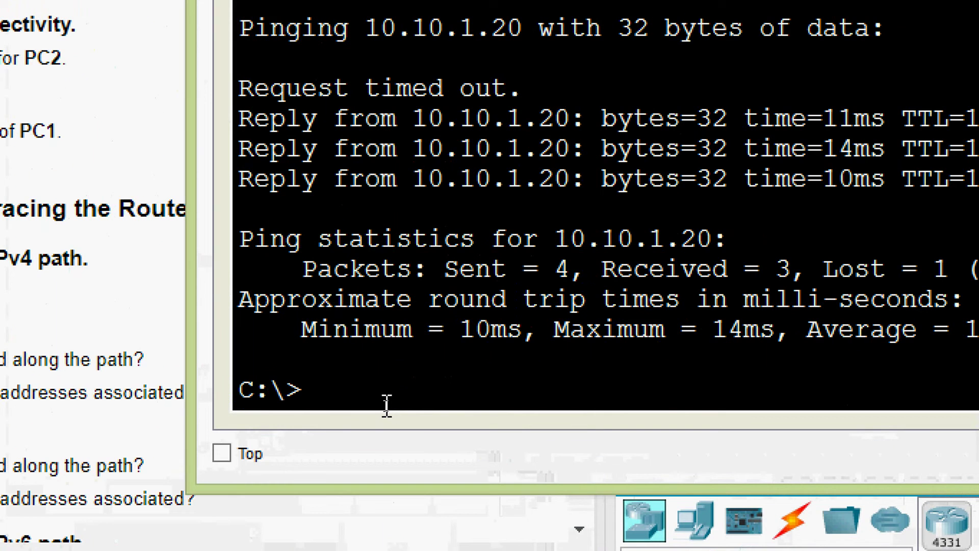
Step: Ping PC2's IPv6 address 2001:DB8:1:4::A from PC1's Command Prompt and close PC1's window
{"action": "type", "text": "ping"}
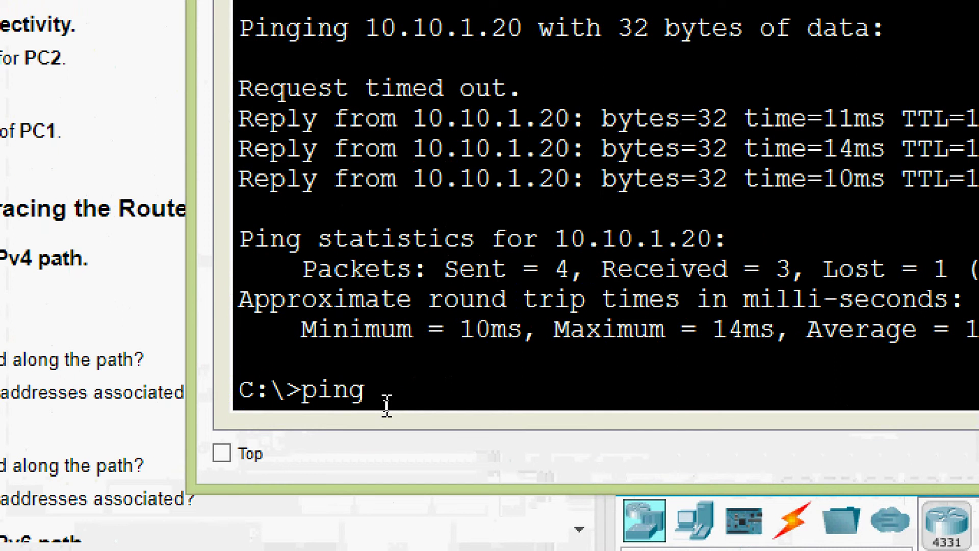
{"action": "right_click", "coordinate": [422, 401]}
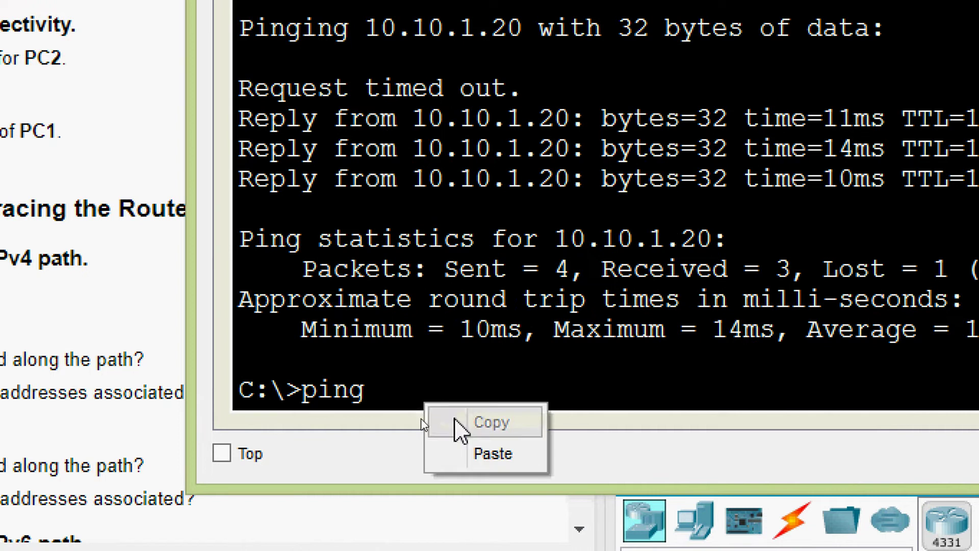
{"action": "left_click", "coordinate": [461, 451]}
{"action": "key", "text": "Return"}
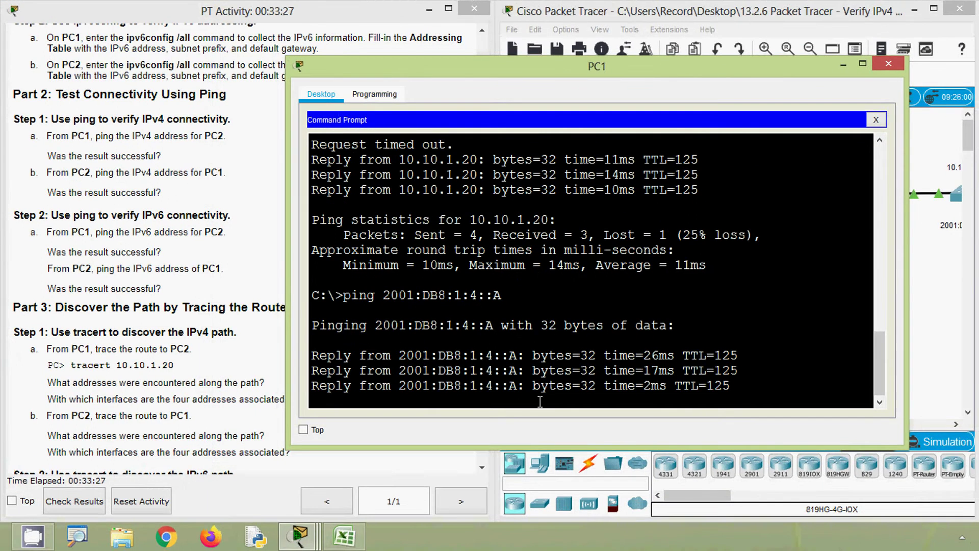
{"action": "left_click", "coordinate": [889, 63]}
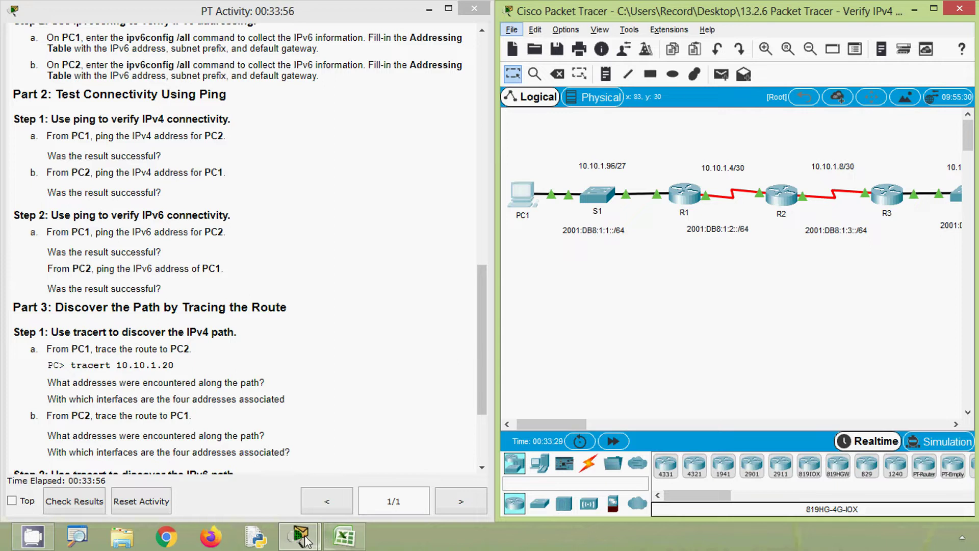
Step: Switch to Excel and copy PC1's IPv6 address 2001:DB8:1:1::A, without the /64 prefix, from cell C18
{"action": "mouse_move", "coordinate": [355, 548]}
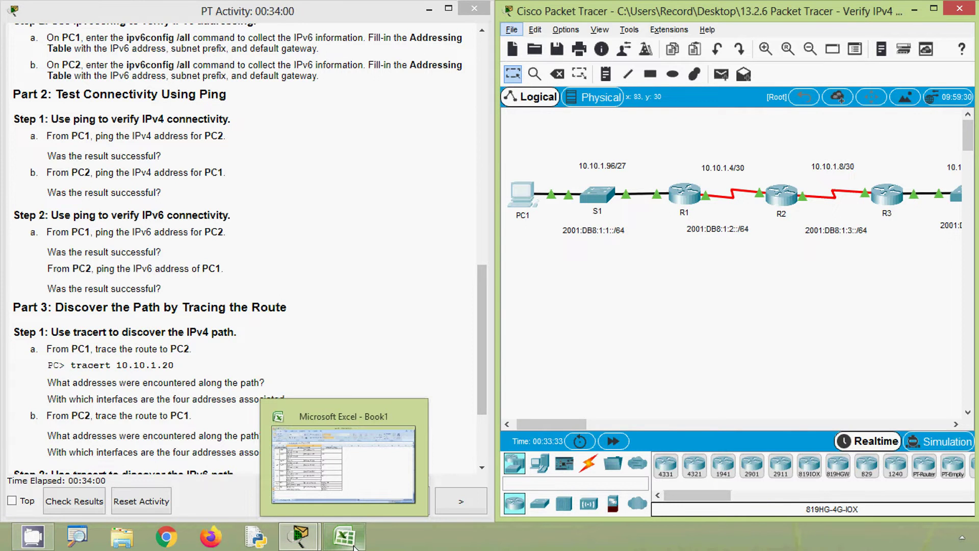
{"action": "left_click", "coordinate": [355, 548]}
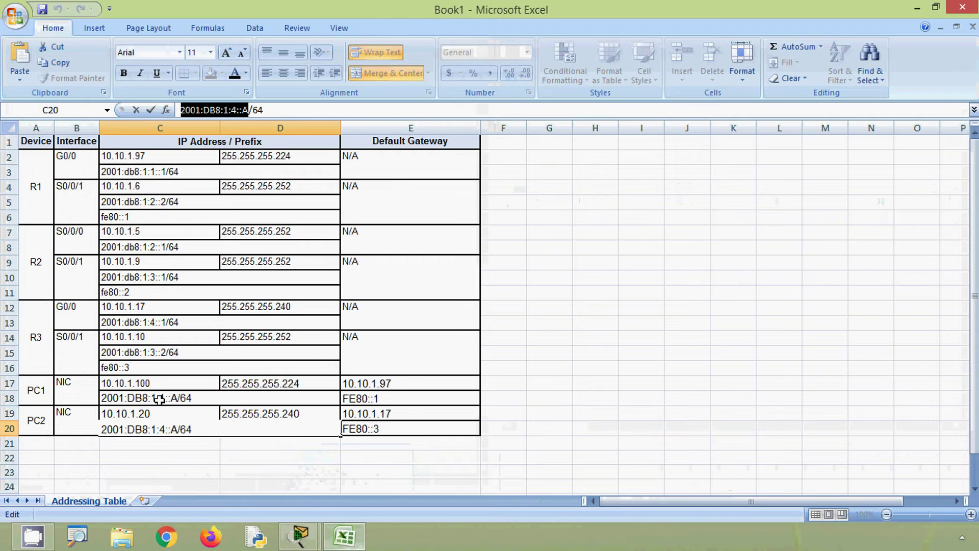
{"action": "left_click", "coordinate": [160, 399]}
{"action": "left_click_drag", "start_coordinate": [248, 110], "coordinate": [178, 111]}
{"action": "key", "text": "ctrl+c"}
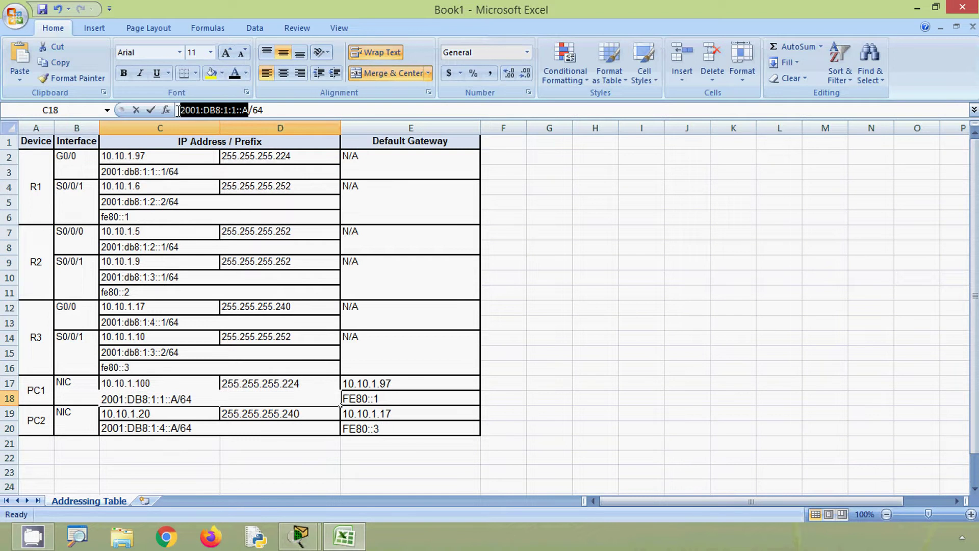
Step: Return to Packet Tracer, open PC2's Command Prompt at its latest prompt line and widen its window
{"action": "left_click", "coordinate": [917, 8]}
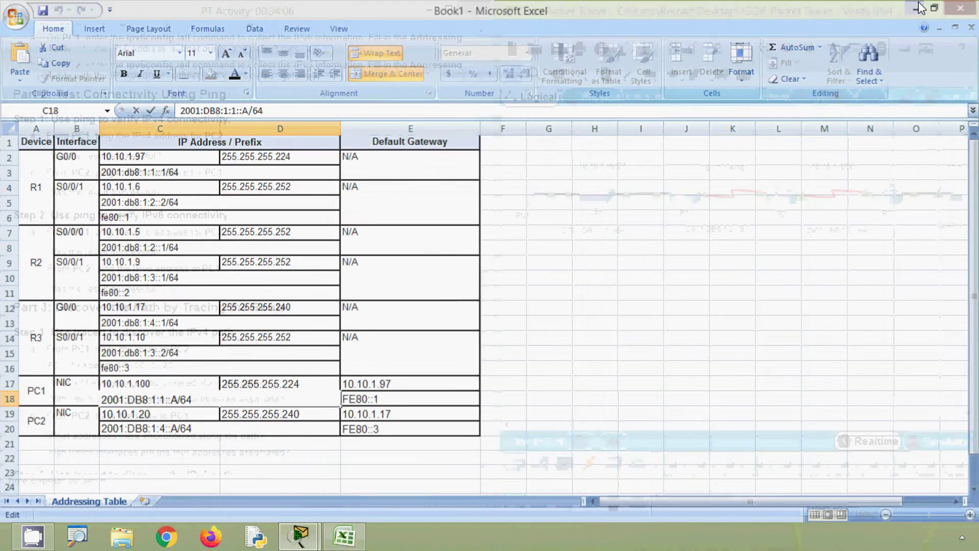
{"action": "scroll", "coordinate": [582, 419], "scroll_direction": "right", "scroll_amount": 5}
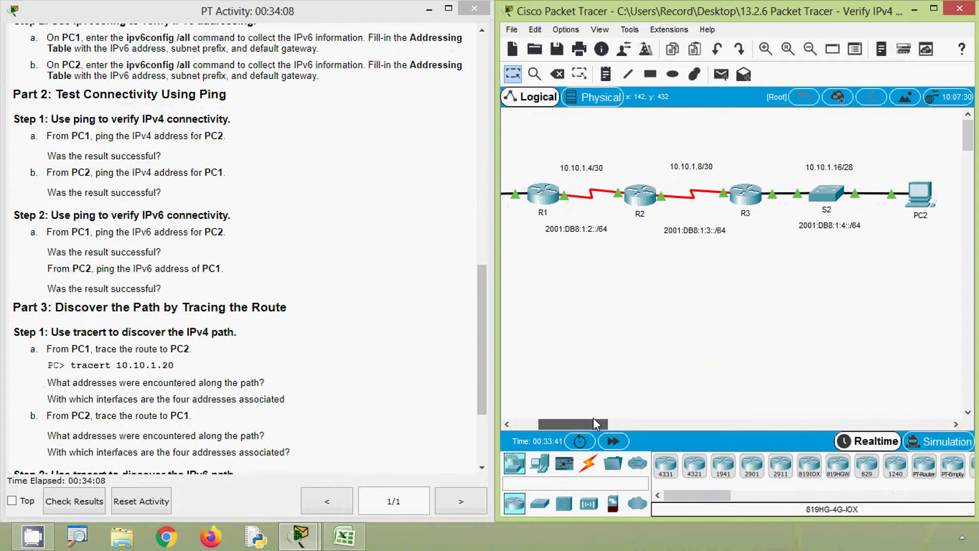
{"action": "left_click", "coordinate": [912, 201]}
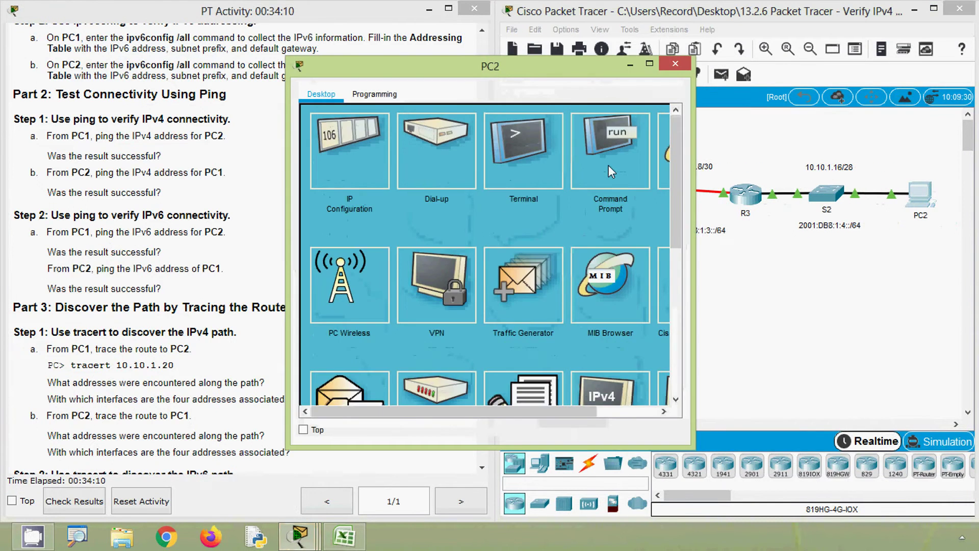
{"action": "left_click", "coordinate": [608, 165]}
{"action": "scroll", "coordinate": [386, 323], "scroll_direction": "down", "scroll_amount": 10}
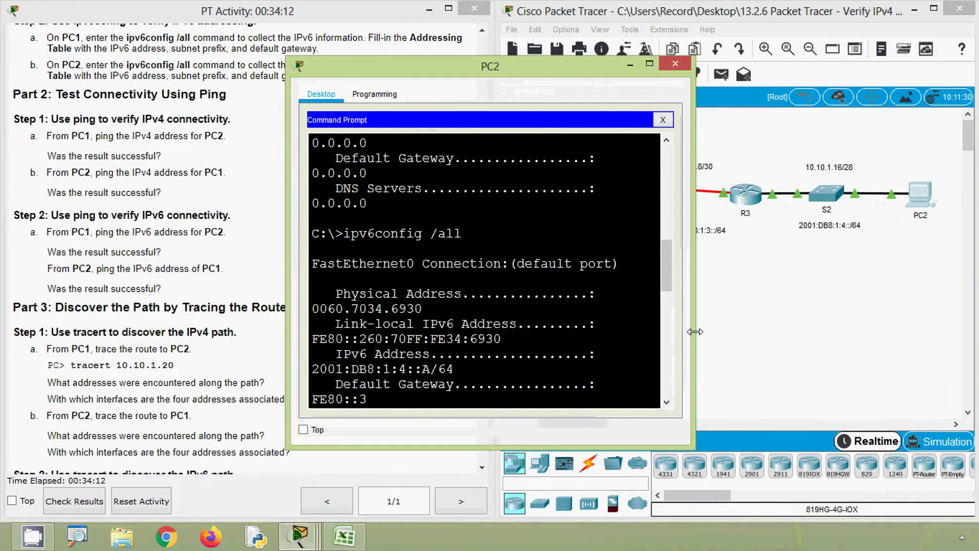
{"action": "left_click_drag", "start_coordinate": [692, 255], "coordinate": [827, 255]}
{"action": "scroll", "coordinate": [449, 390], "scroll_direction": "down", "scroll_amount": 5}
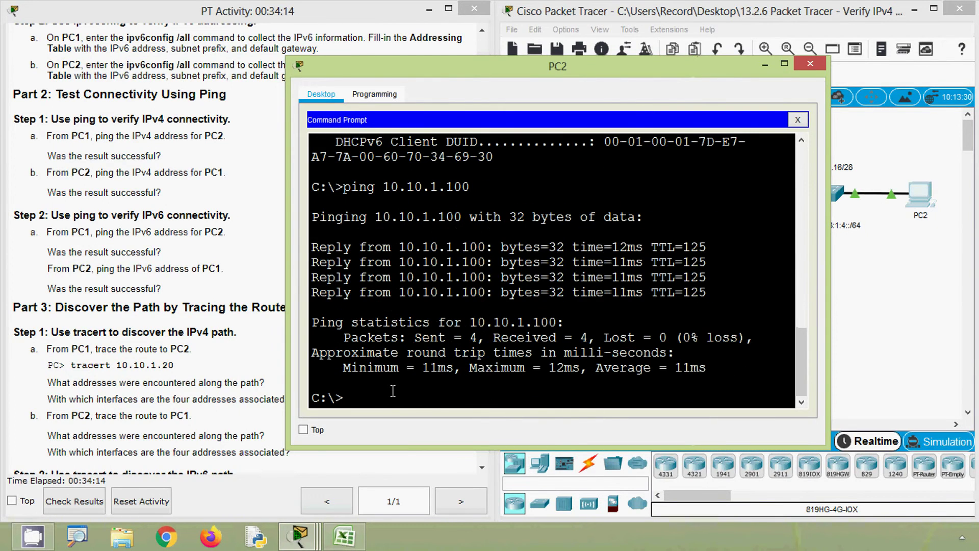
Step: Ping PC1's IPv6 address 2001:DB8:1:1::A from PC2's Command Prompt and close PC2's window
{"action": "type", "text": "ping"}
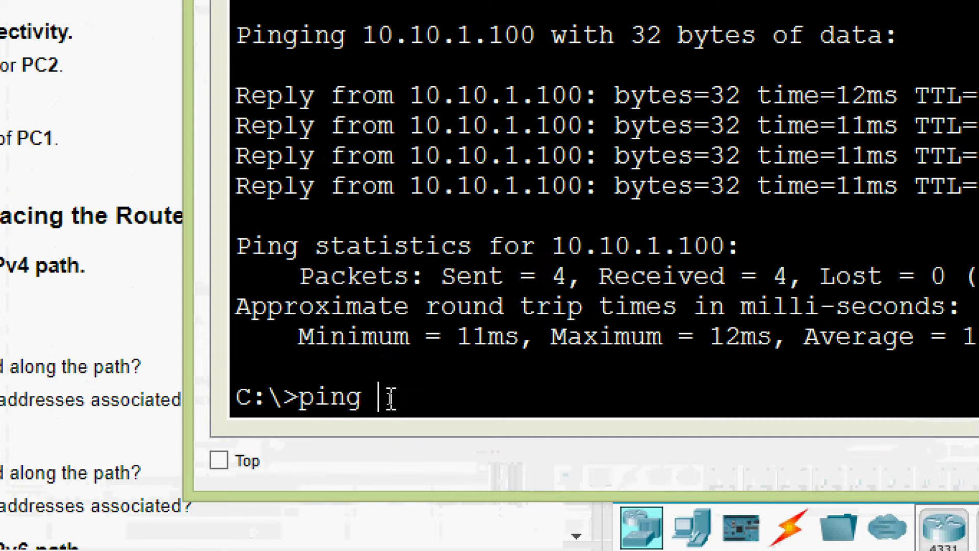
{"action": "right_click", "coordinate": [390, 397]}
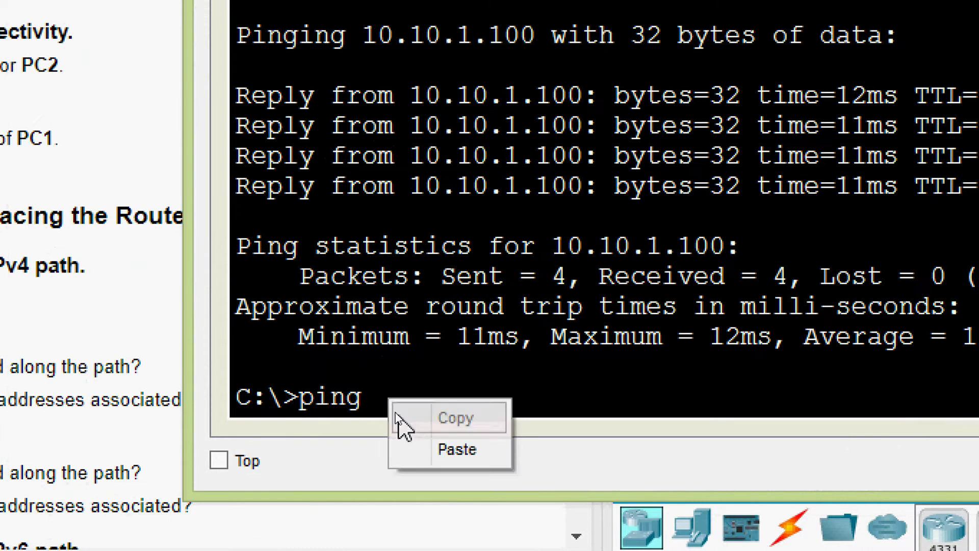
{"action": "left_click", "coordinate": [408, 452]}
{"action": "key", "text": "Return"}
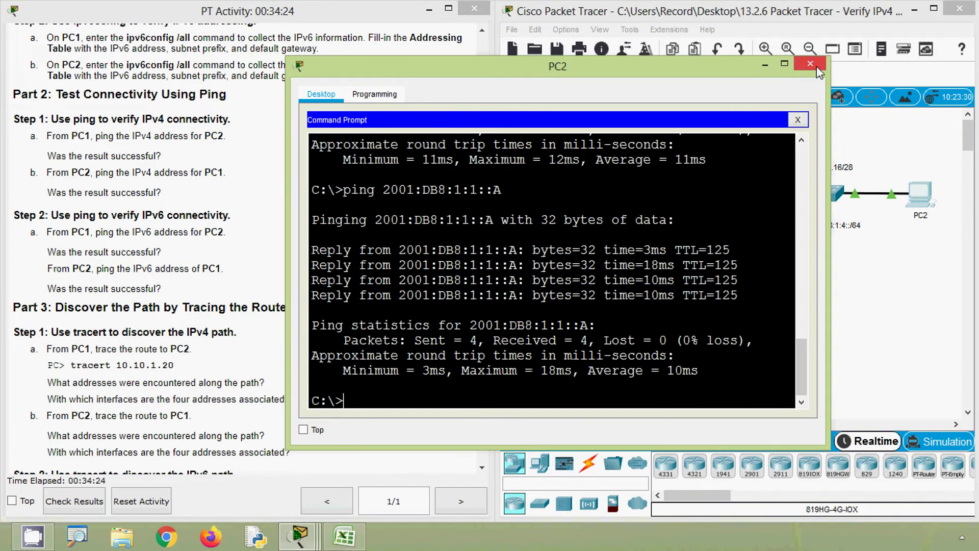
{"action": "left_click", "coordinate": [816, 67]}
Step: Copy the command tracert 10.10.1.20 from Part 3, Step 1 of the activity instructions
{"action": "scroll", "coordinate": [194, 331], "scroll_direction": "down", "scroll_amount": 3}
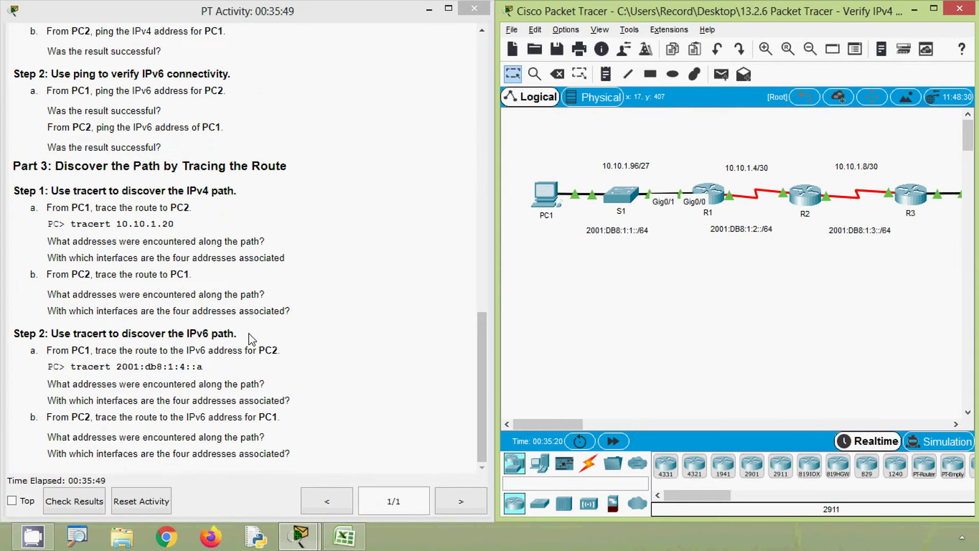
{"action": "key", "text": "alt"}
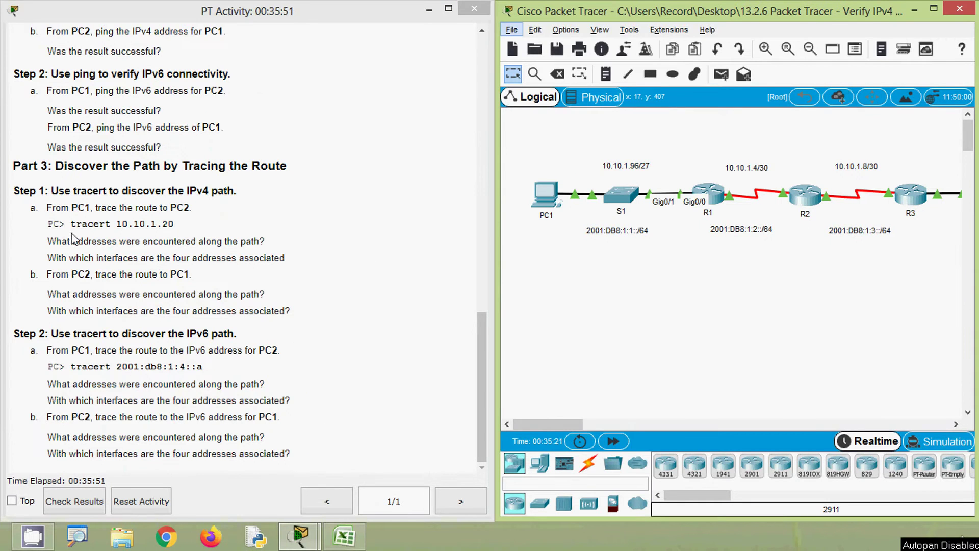
{"action": "left_click_drag", "start_coordinate": [72, 225], "coordinate": [166, 223]}
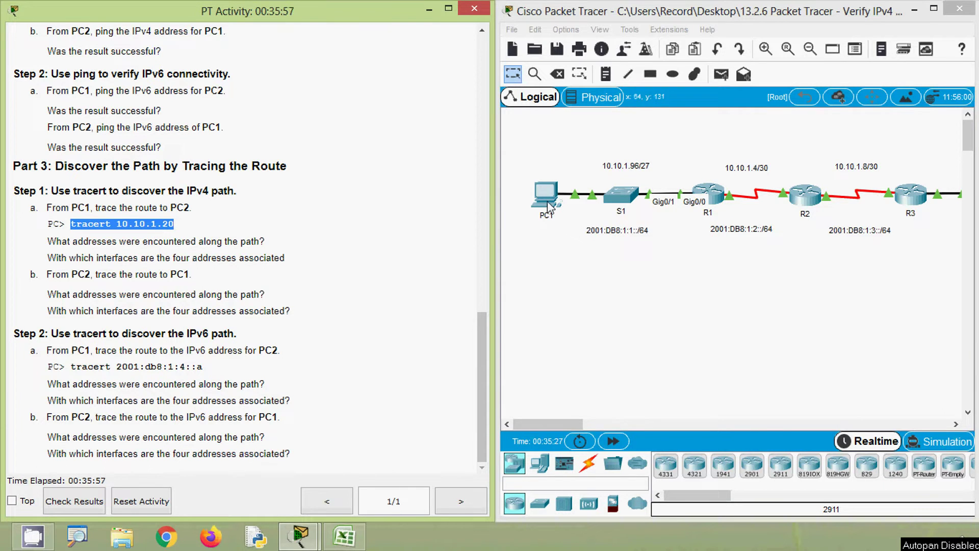
Step: Open PC1's Command Prompt at its latest prompt line and widen its window
{"action": "left_click", "coordinate": [548, 204]}
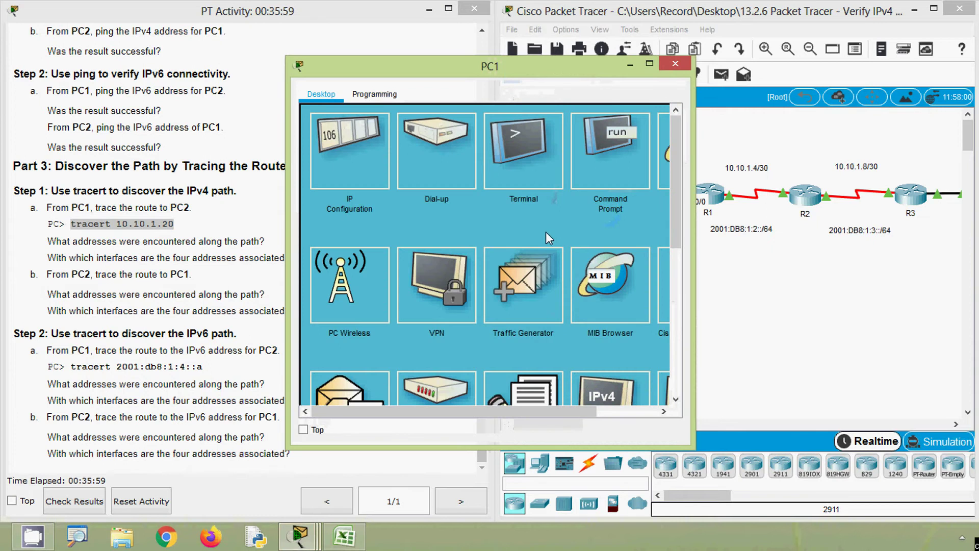
{"action": "left_click", "coordinate": [605, 165]}
{"action": "scroll", "coordinate": [439, 324], "scroll_direction": "down", "scroll_amount": 5}
{"action": "scroll", "coordinate": [439, 324], "scroll_direction": "down", "scroll_amount": 12}
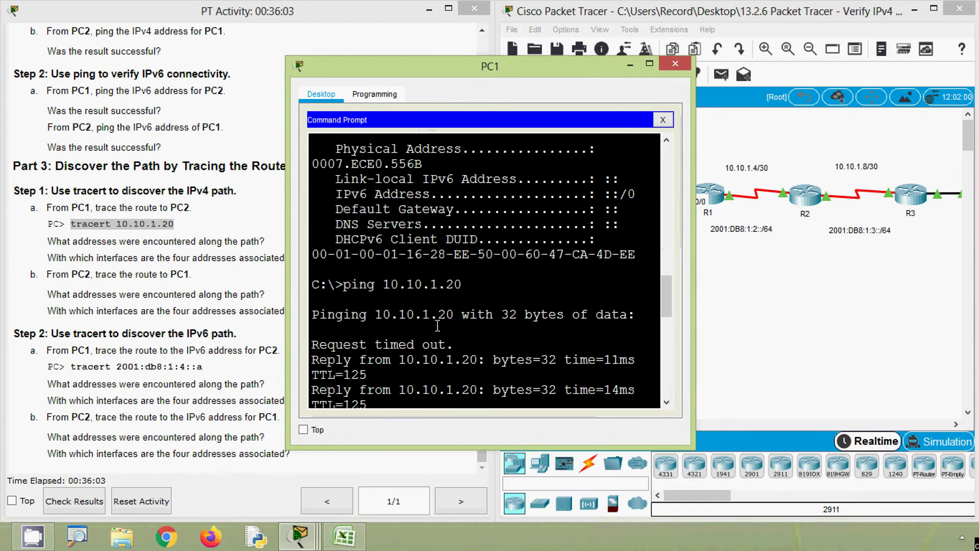
{"action": "left_click_drag", "start_coordinate": [692, 332], "coordinate": [859, 357]}
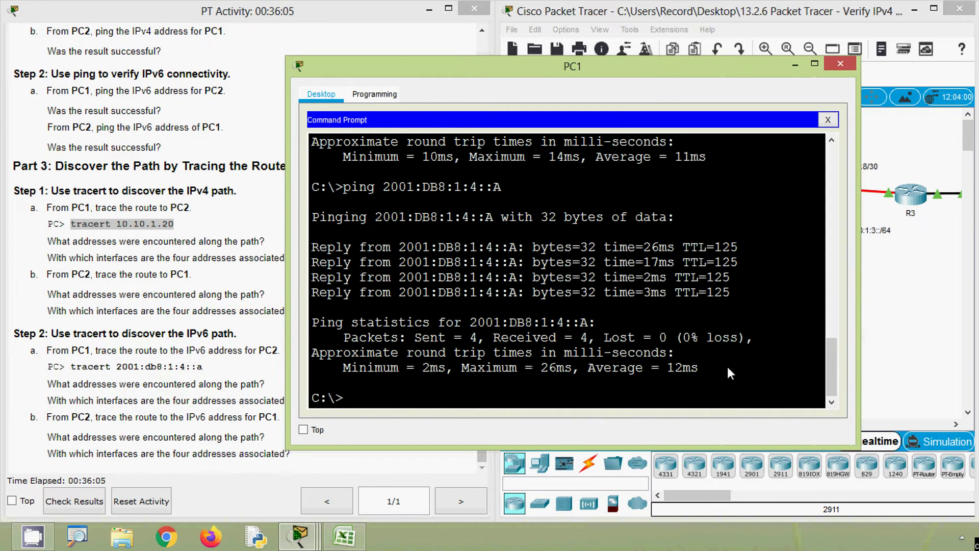
Step: Trace the IPv4 route to PC2 from PC1 by running the copied command tracert 10.10.1.20
{"action": "right_click", "coordinate": [361, 397]}
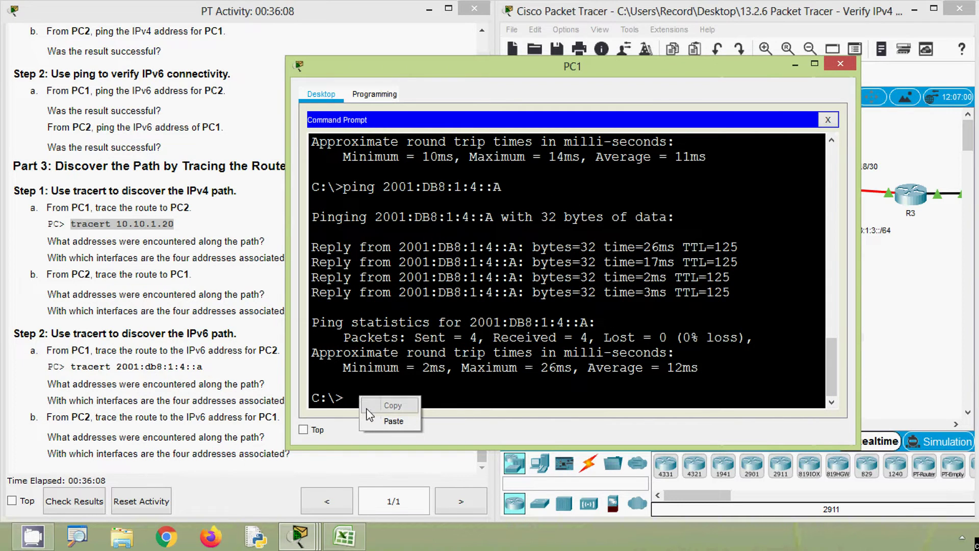
{"action": "left_click", "coordinate": [394, 421]}
{"action": "key", "text": "Return"}
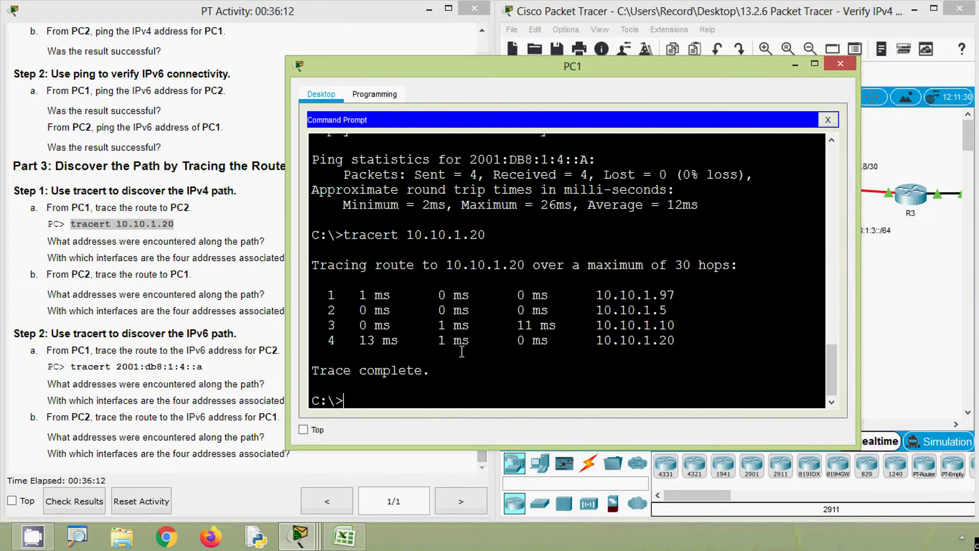
Step: Examine the hop addresses in PC1's IPv4 trace against the Part 3, Step 1 questions about addresses and interfaces
{"action": "left_click_drag", "start_coordinate": [679, 338], "coordinate": [582, 295]}
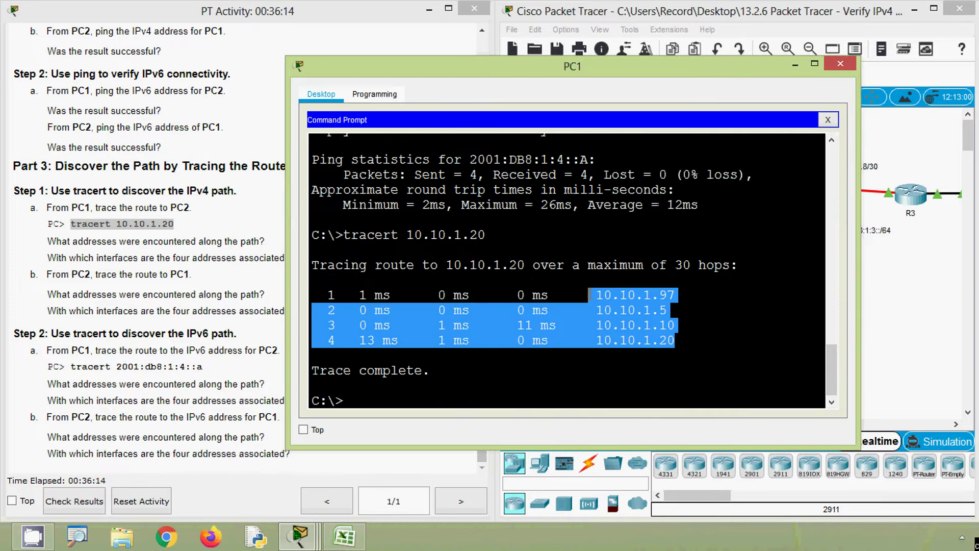
{"action": "left_click", "coordinate": [637, 339]}
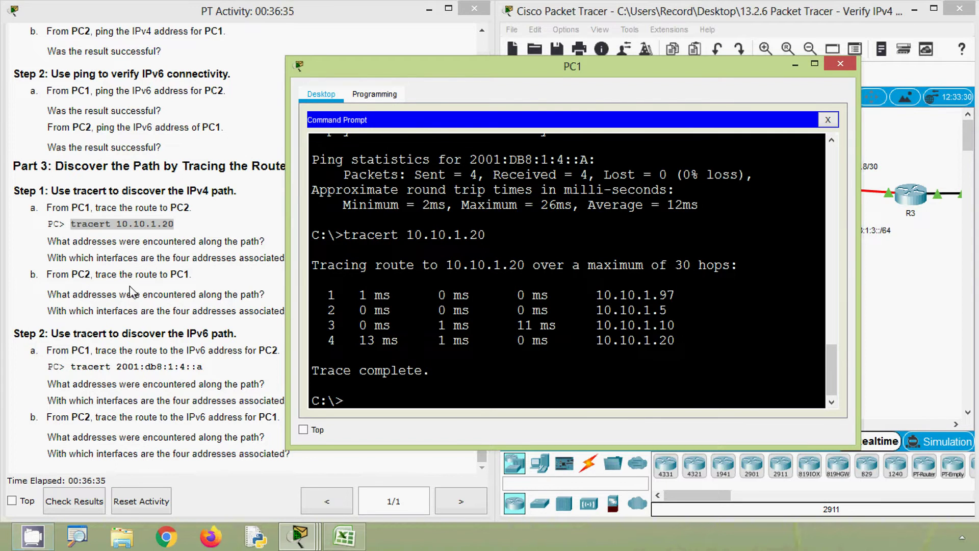
{"action": "left_click", "coordinate": [132, 293]}
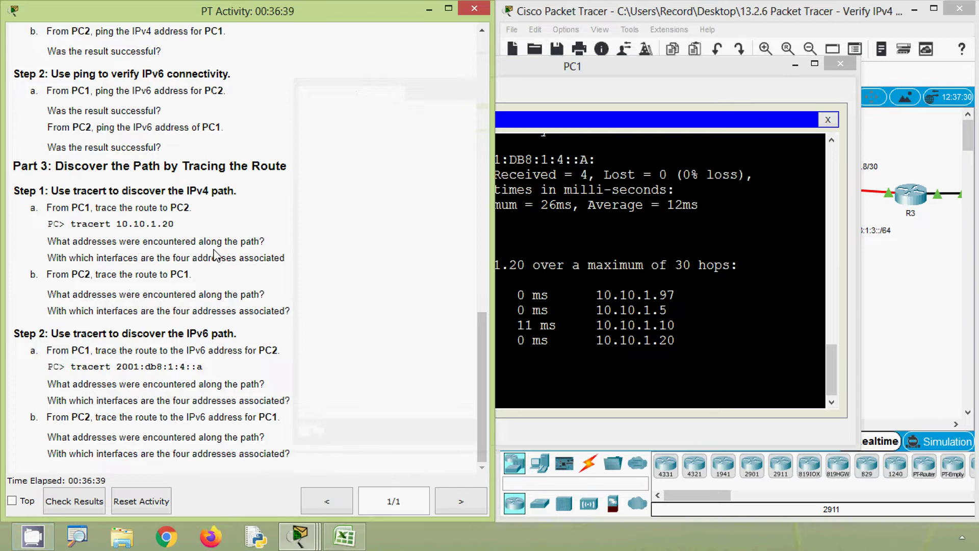
{"action": "left_click", "coordinate": [603, 295]}
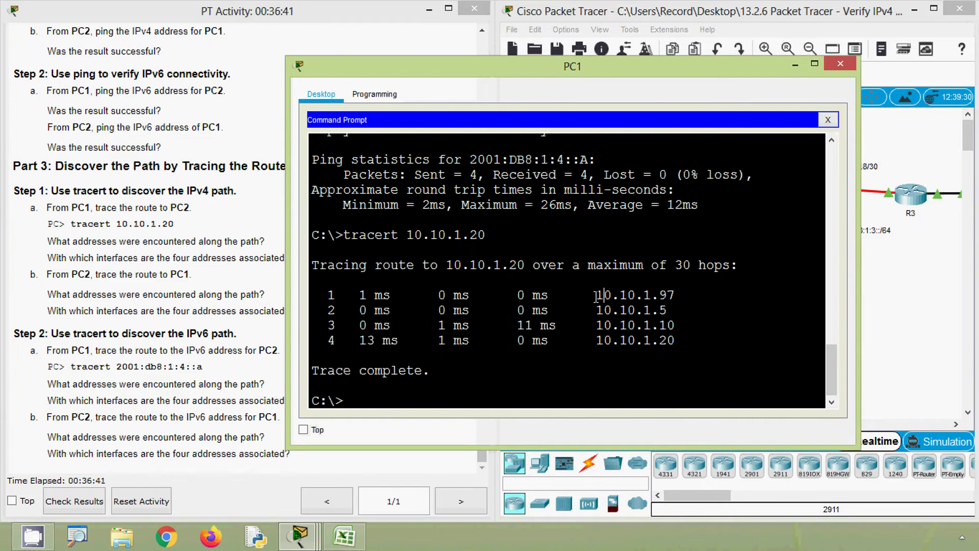
{"action": "left_click_drag", "start_coordinate": [597, 295], "coordinate": [678, 295]}
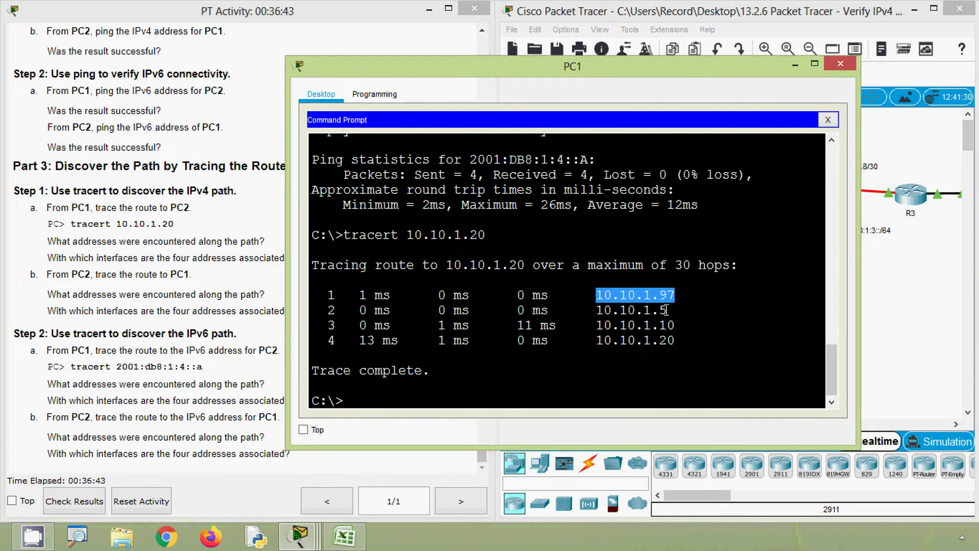
{"action": "left_click", "coordinate": [658, 309]}
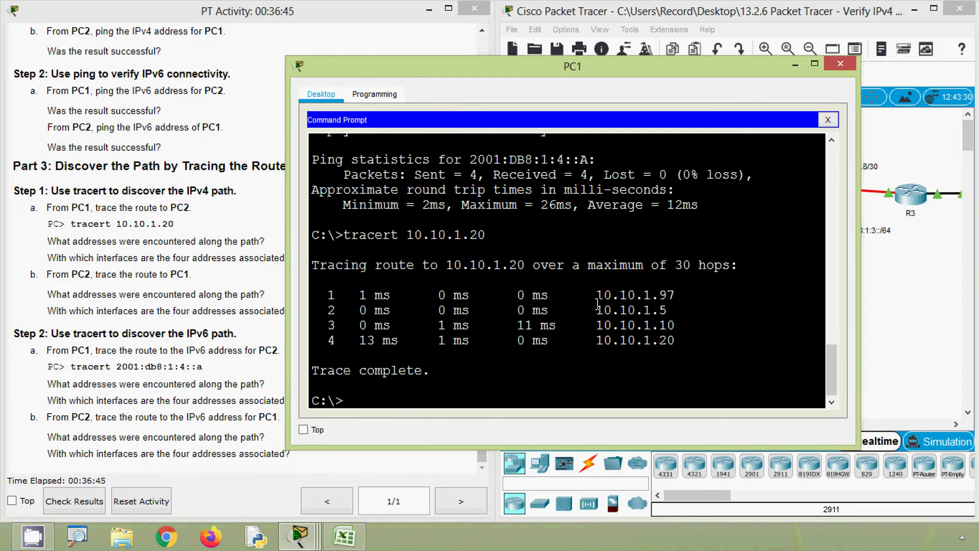
{"action": "left_click_drag", "start_coordinate": [597, 301], "coordinate": [683, 342]}
{"action": "left_click", "coordinate": [665, 346]}
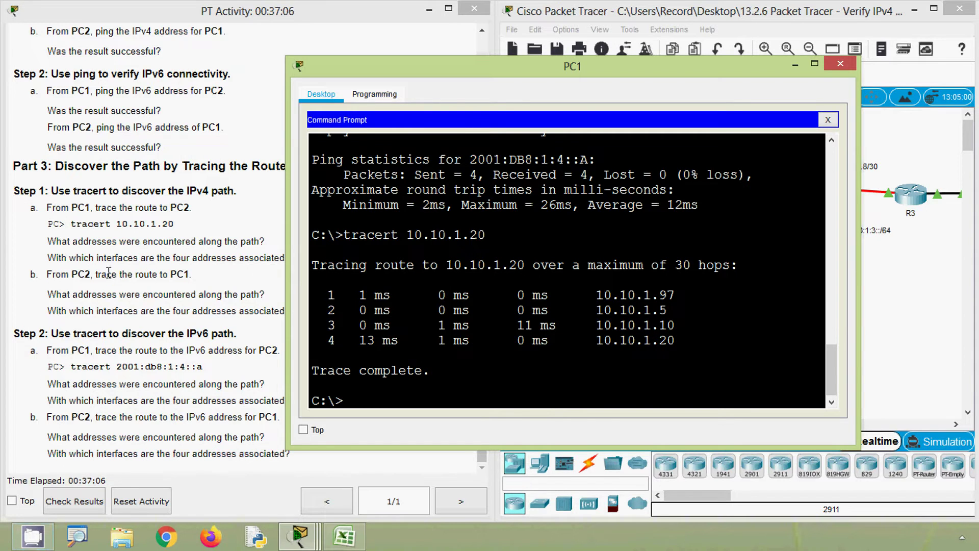
{"action": "left_click", "coordinate": [109, 272]}
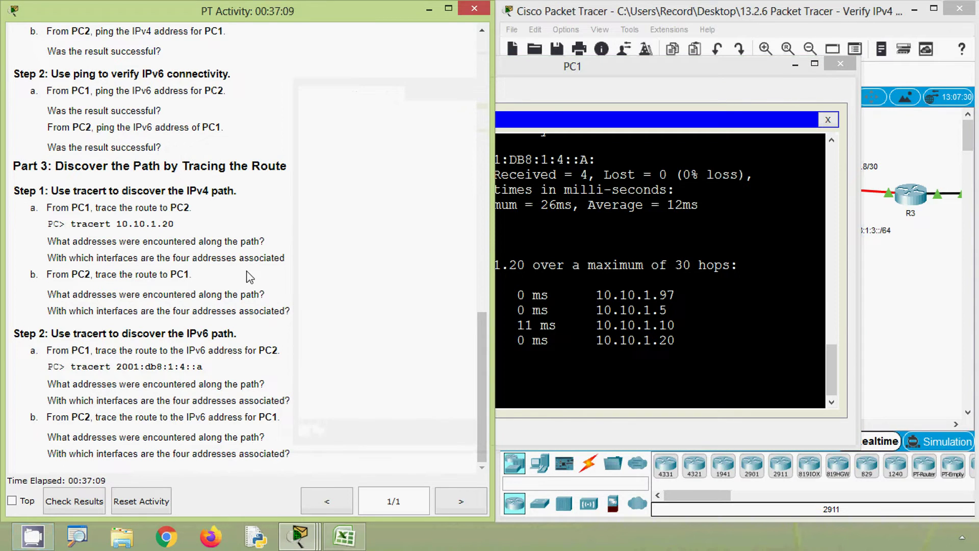
Step: Match the first two hop addresses in PC1's IPv4 trace to the R1 and R2 interfaces in the topology
{"action": "left_click", "coordinate": [572, 291]}
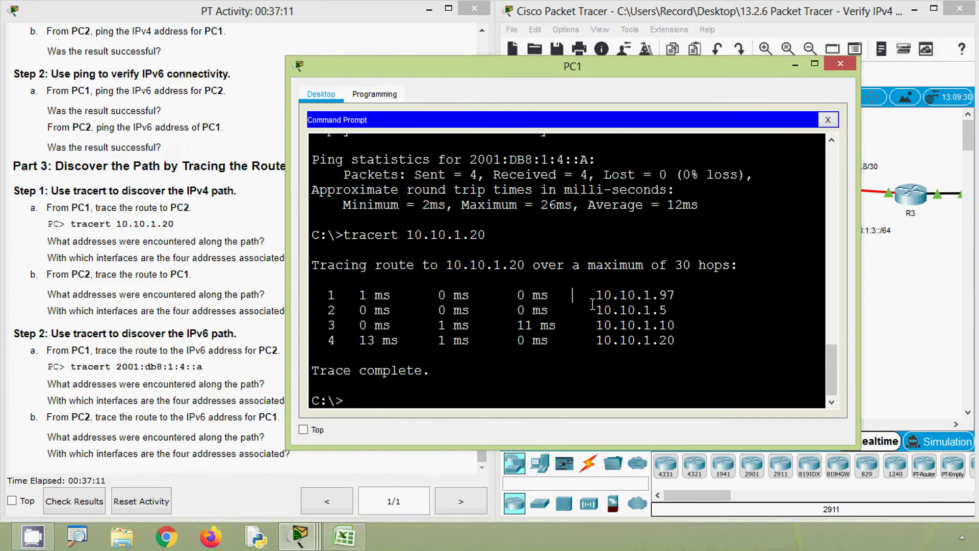
{"action": "left_click_drag", "start_coordinate": [596, 298], "coordinate": [677, 296]}
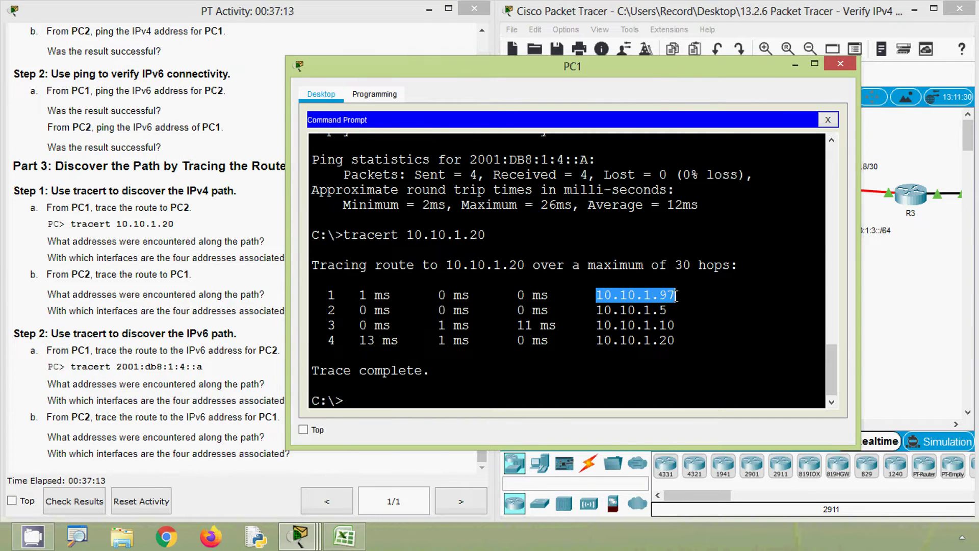
{"action": "left_click_drag", "start_coordinate": [660, 67], "coordinate": [372, 60]}
{"action": "left_click", "coordinate": [581, 405]}
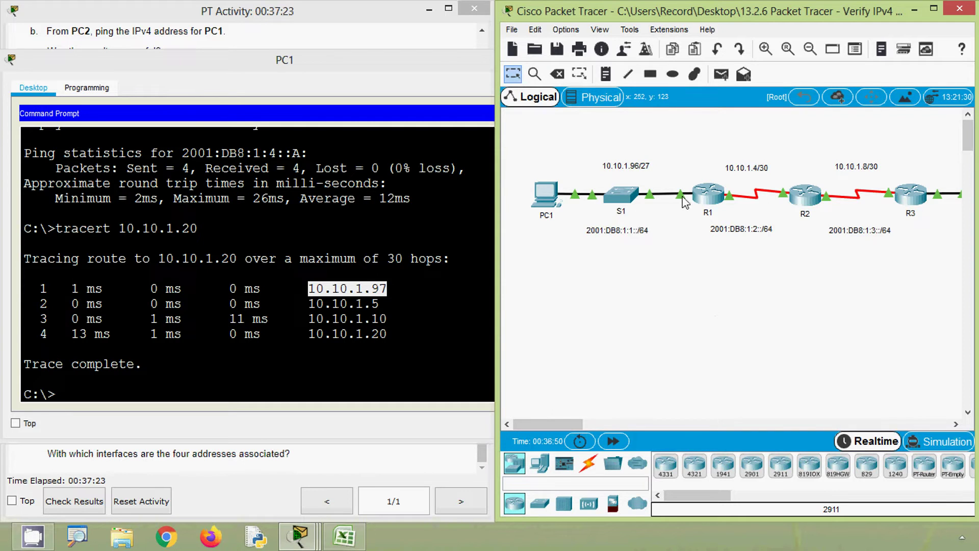
{"action": "mouse_move", "coordinate": [684, 202]}
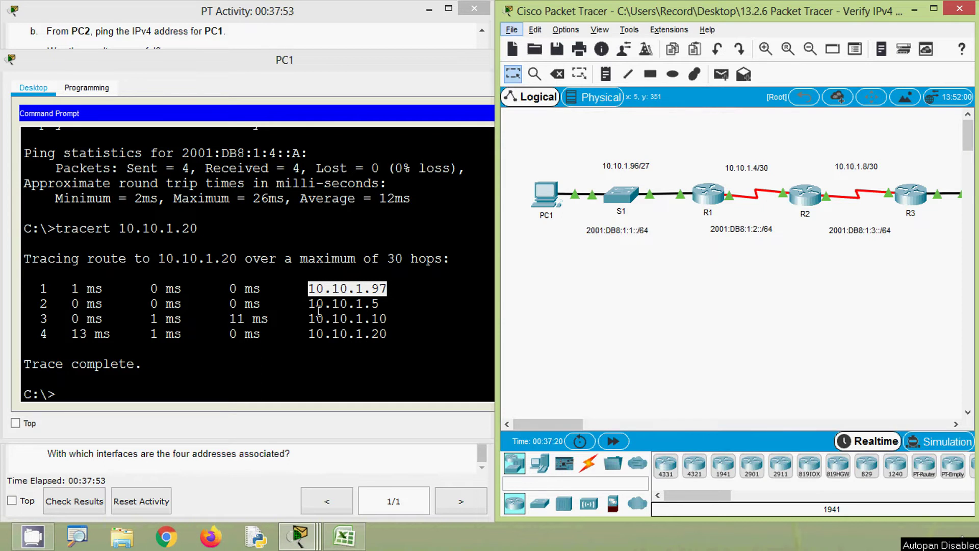
{"action": "left_click_drag", "start_coordinate": [312, 304], "coordinate": [376, 305]}
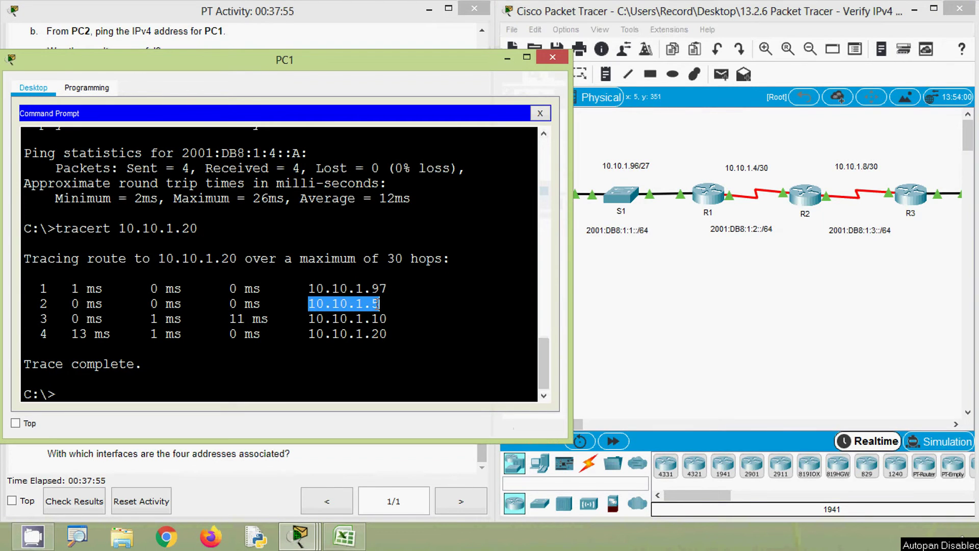
{"action": "left_click", "coordinate": [744, 309]}
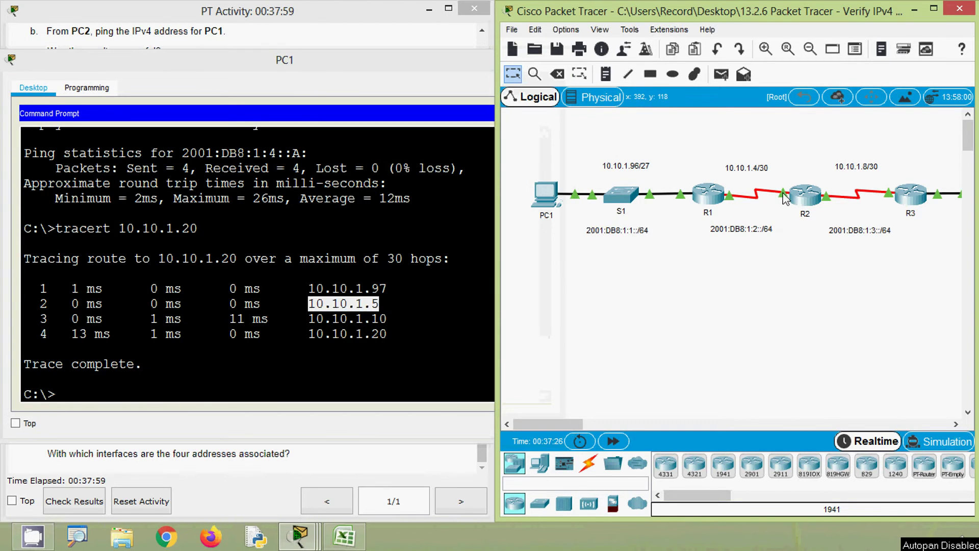
{"action": "mouse_move", "coordinate": [785, 199]}
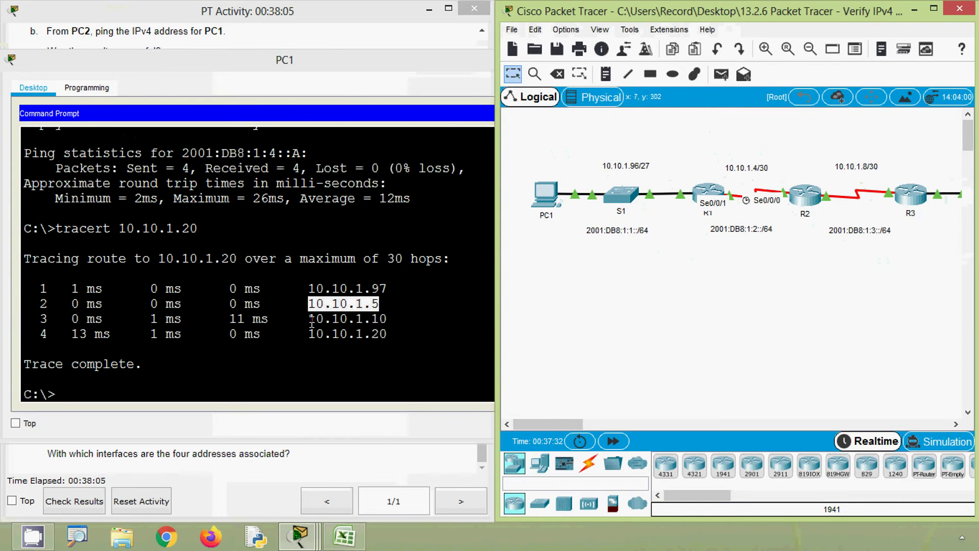
Step: Match the third and fourth hop addresses in PC1's IPv4 trace to R3's serial link and PC2 in the topology
{"action": "left_click_drag", "start_coordinate": [310, 320], "coordinate": [388, 319]}
{"action": "left_click", "coordinate": [578, 424]}
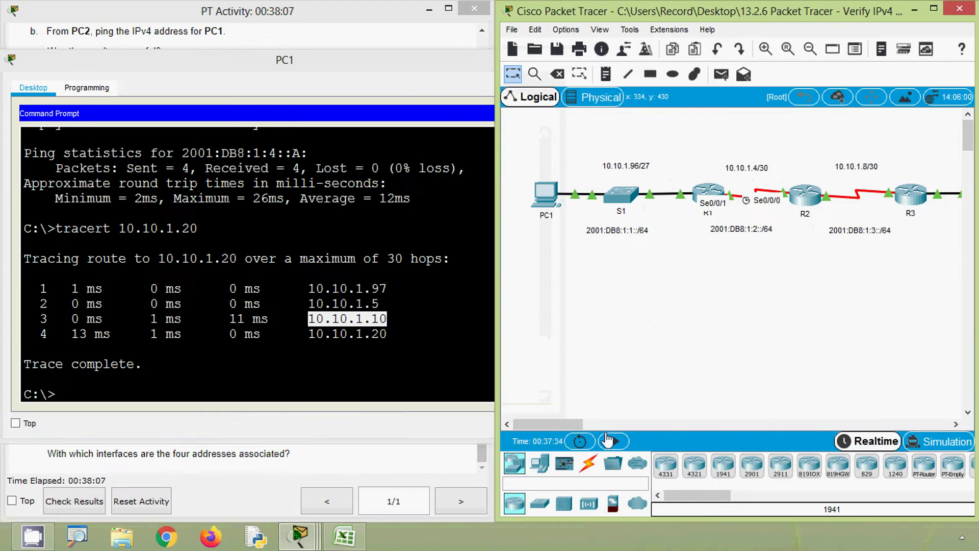
{"action": "left_click_drag", "start_coordinate": [557, 423], "coordinate": [576, 424]}
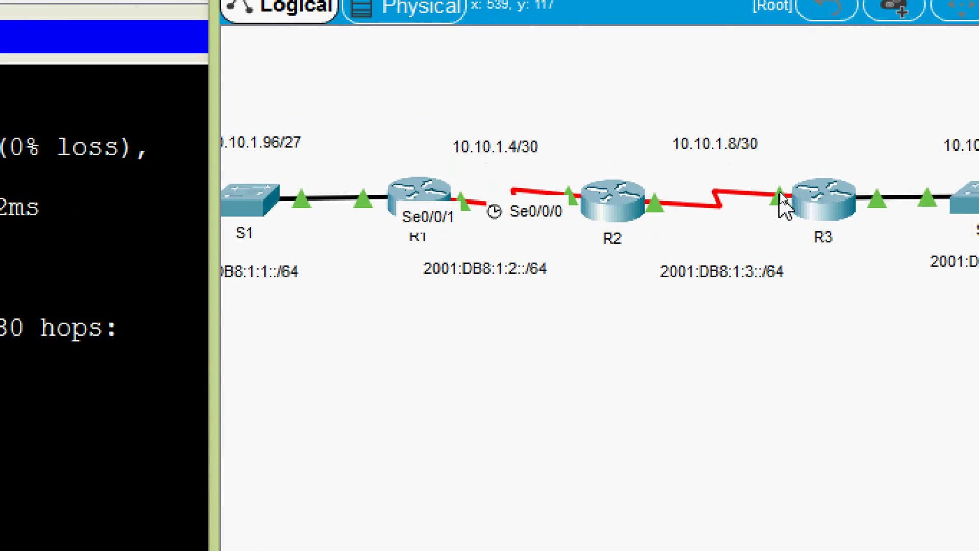
{"action": "mouse_move", "coordinate": [783, 196]}
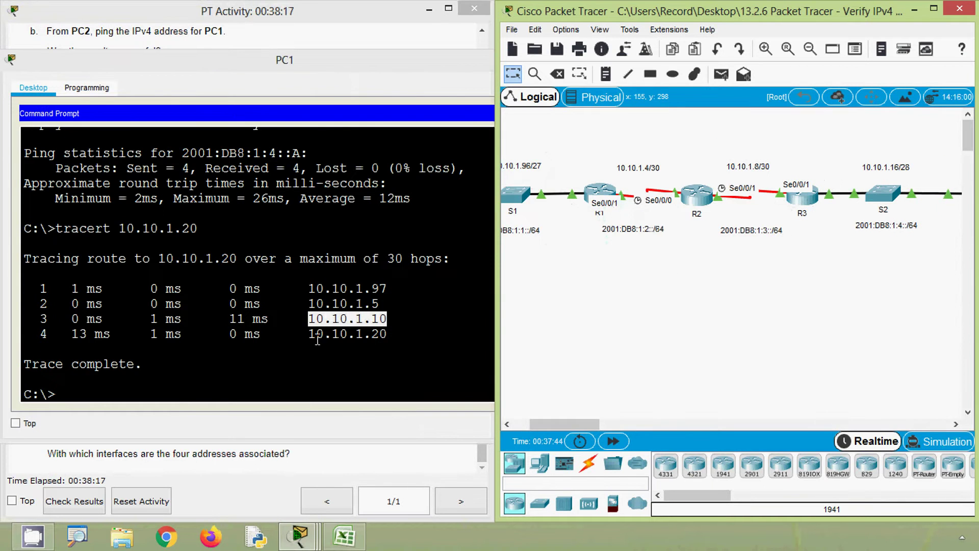
{"action": "left_click_drag", "start_coordinate": [313, 338], "coordinate": [388, 337]}
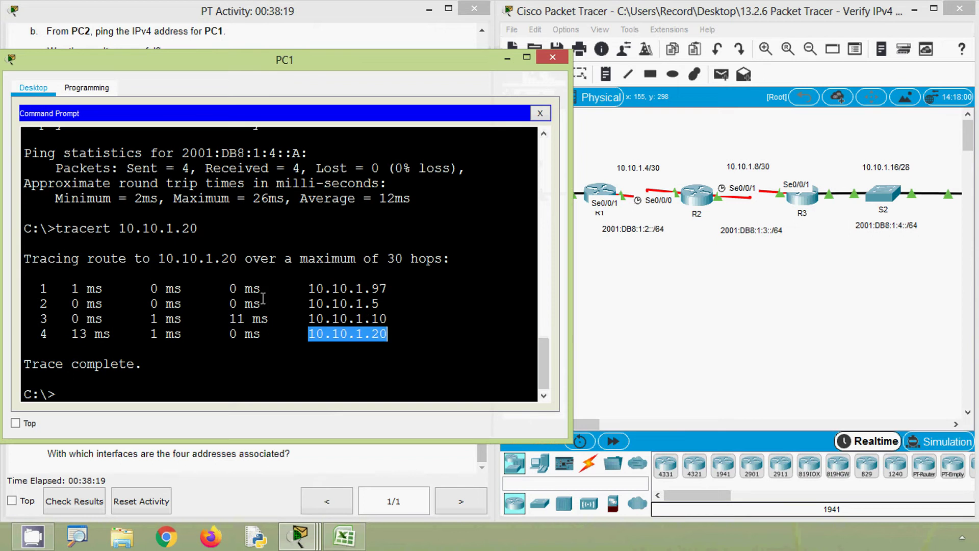
{"action": "left_click_drag", "start_coordinate": [584, 424], "coordinate": [620, 421]}
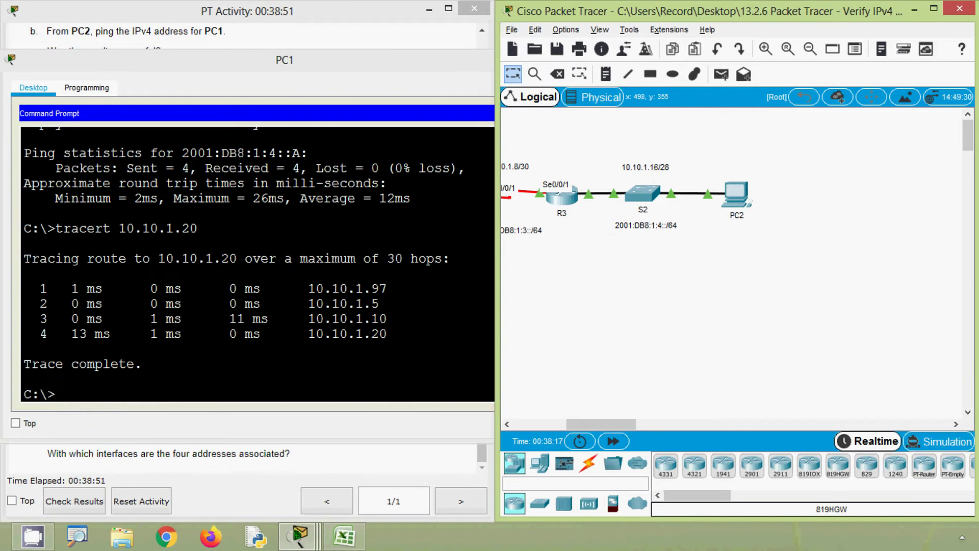
{"action": "key", "text": "alt"}
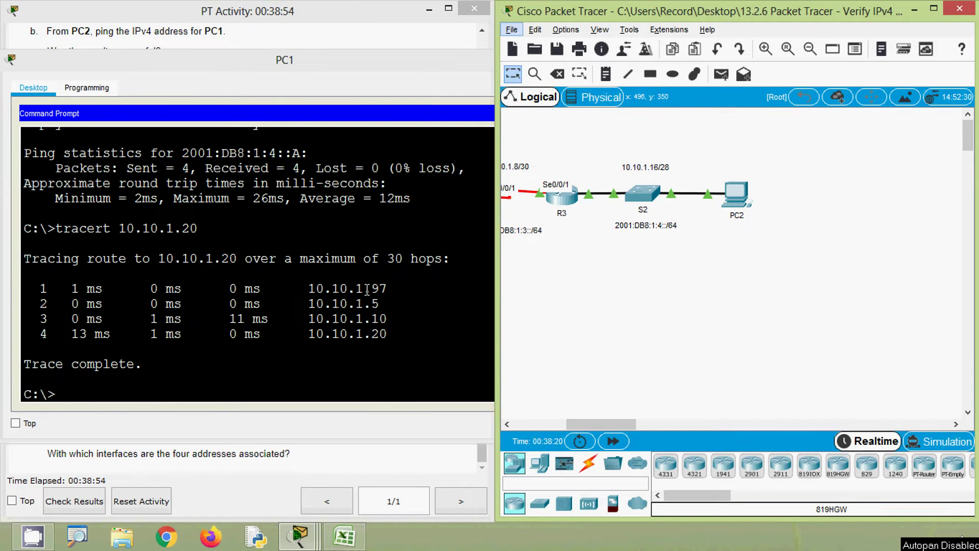
Step: Open router R1's command line and enter privileged EXEC mode with enable
{"action": "left_click_drag", "start_coordinate": [604, 425], "coordinate": [546, 425]}
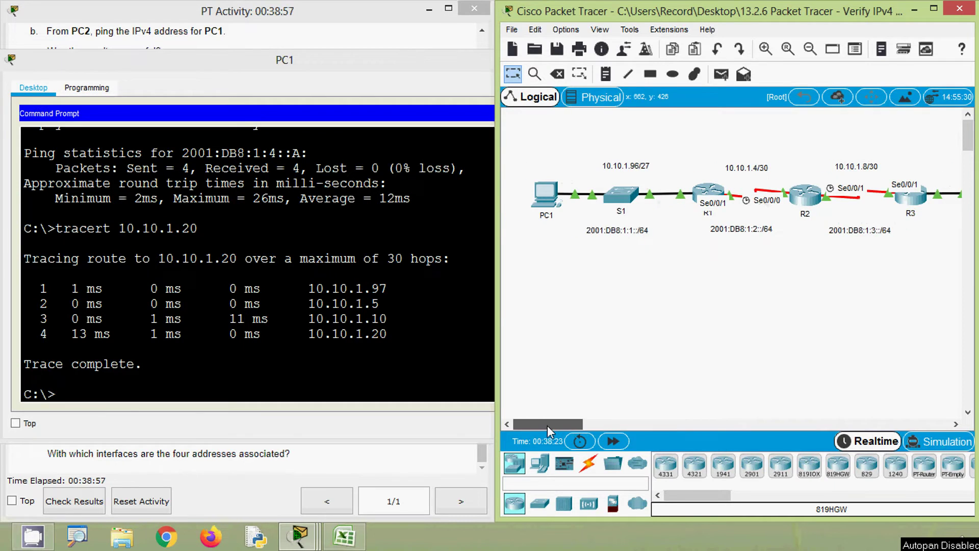
{"action": "left_click", "coordinate": [709, 196]}
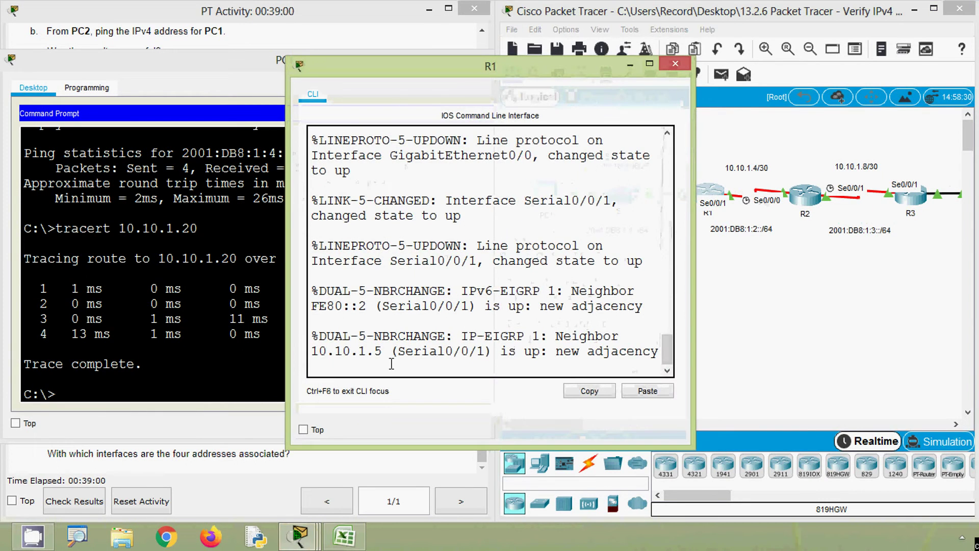
{"action": "key", "text": "Return"}
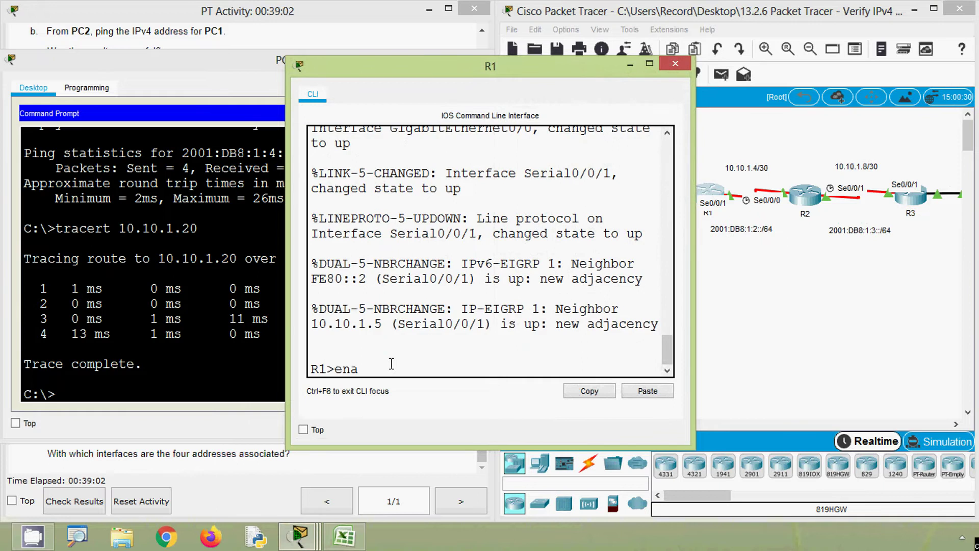
{"action": "type", "text": "ena"}
{"action": "key", "text": "Tab"}
{"action": "key", "text": "Return"}
Step: List R1's interfaces and IPv4 addresses by running show ip interface brief
{"action": "type", "text": "sh"}
{"action": "key", "text": "Tab"}
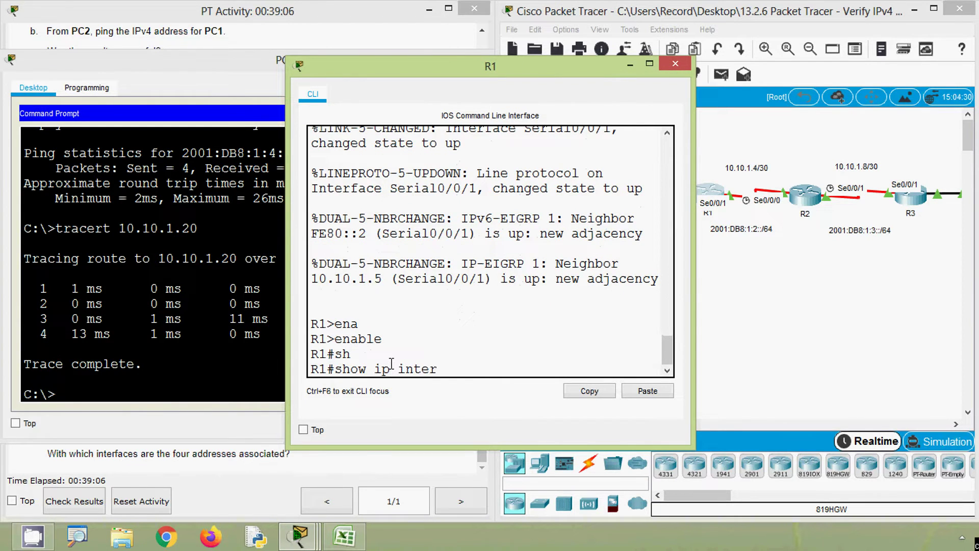
{"action": "type", "text": "ip inter"}
{"action": "key", "text": "Tab"}
{"action": "type", "text": "b"}
{"action": "key", "text": "Tab"}
{"action": "key", "text": "Return"}
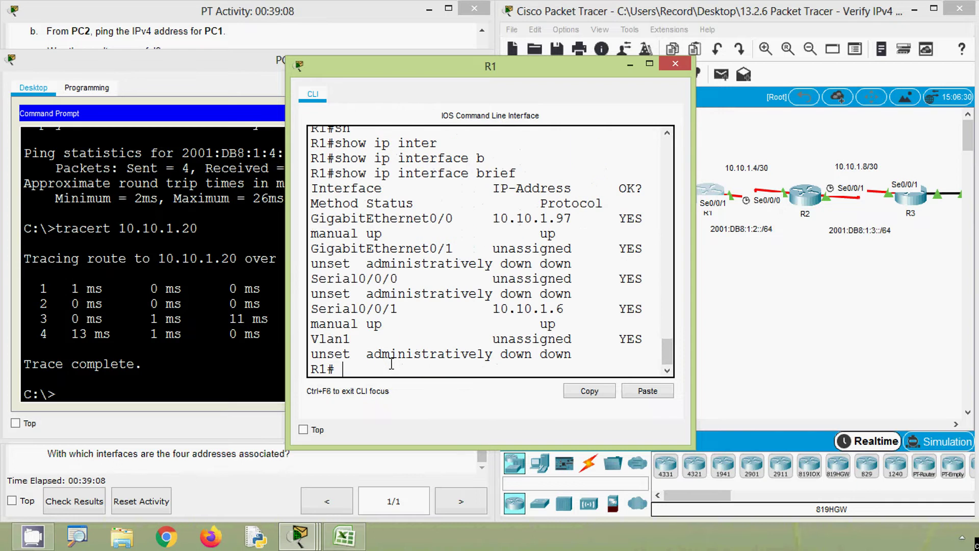
Step: Examine which R1 interface holds the first hop address, and compare it with R1's link to S1 in the topology
{"action": "left_click_drag", "start_coordinate": [693, 305], "coordinate": [869, 296]}
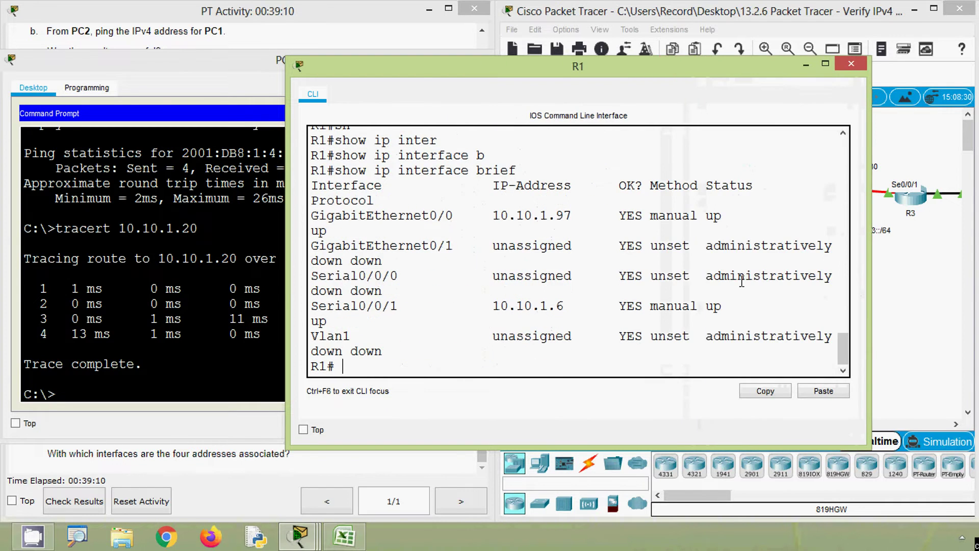
{"action": "left_click_drag", "start_coordinate": [421, 70], "coordinate": [553, 69]}
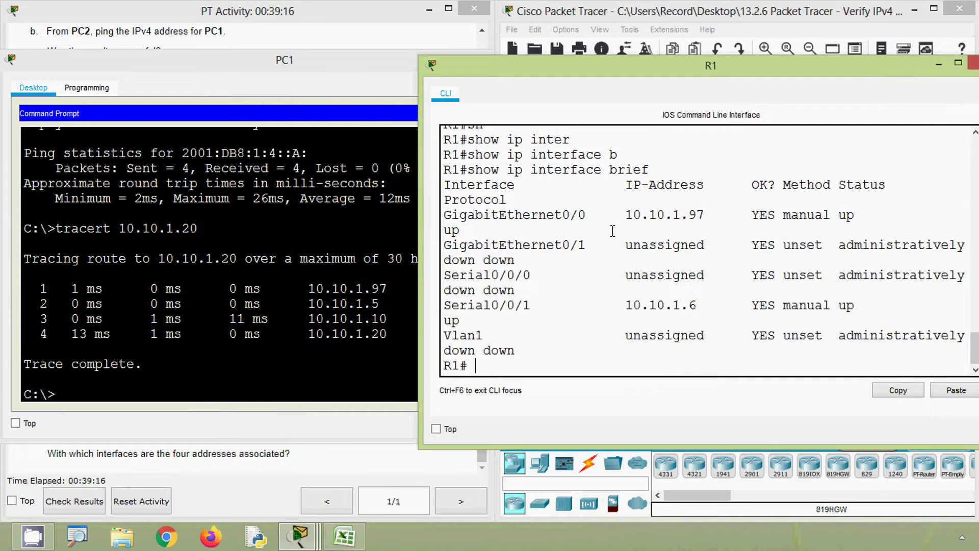
{"action": "left_click_drag", "start_coordinate": [447, 217], "coordinate": [480, 215]}
{"action": "left_click_drag", "start_coordinate": [626, 215], "coordinate": [716, 214]}
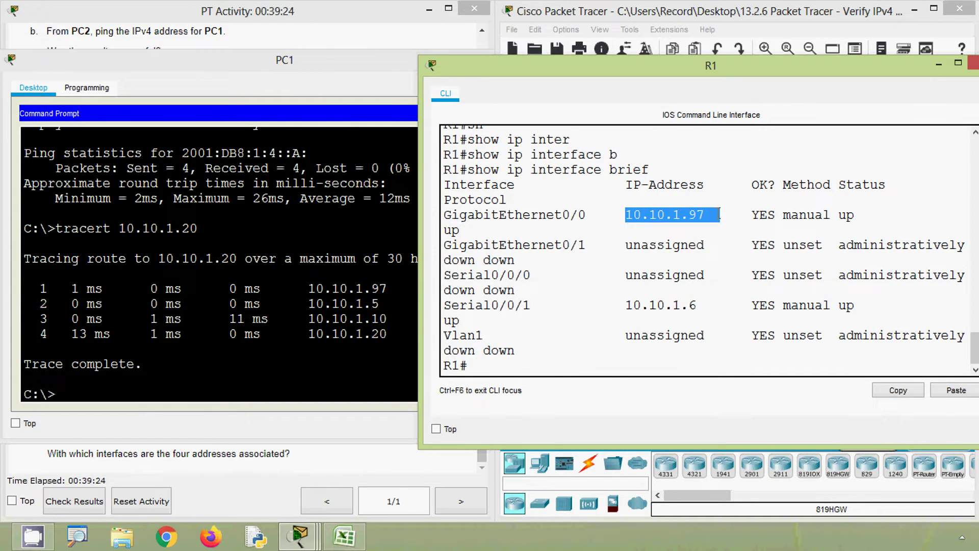
{"action": "left_click", "coordinate": [344, 84]}
{"action": "left_click", "coordinate": [681, 11]}
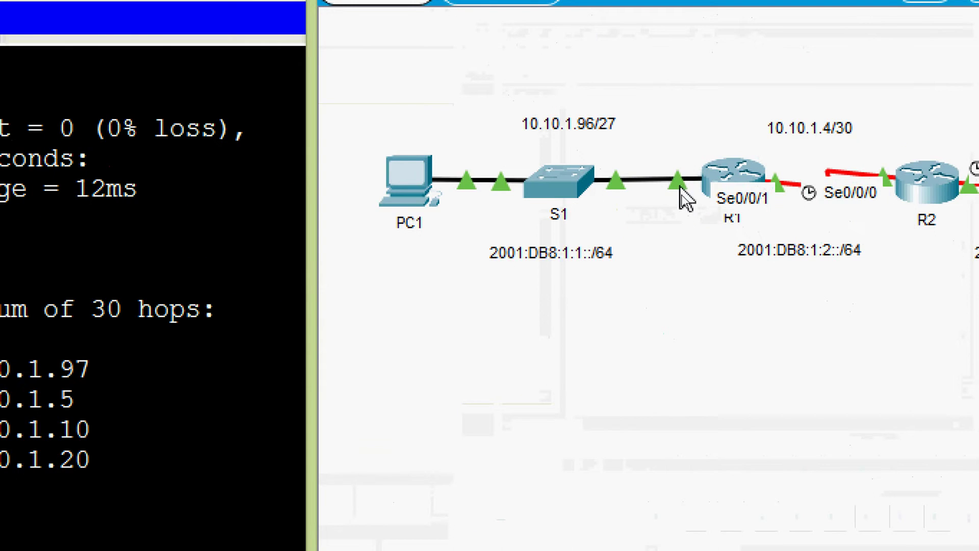
{"action": "mouse_move", "coordinate": [684, 194]}
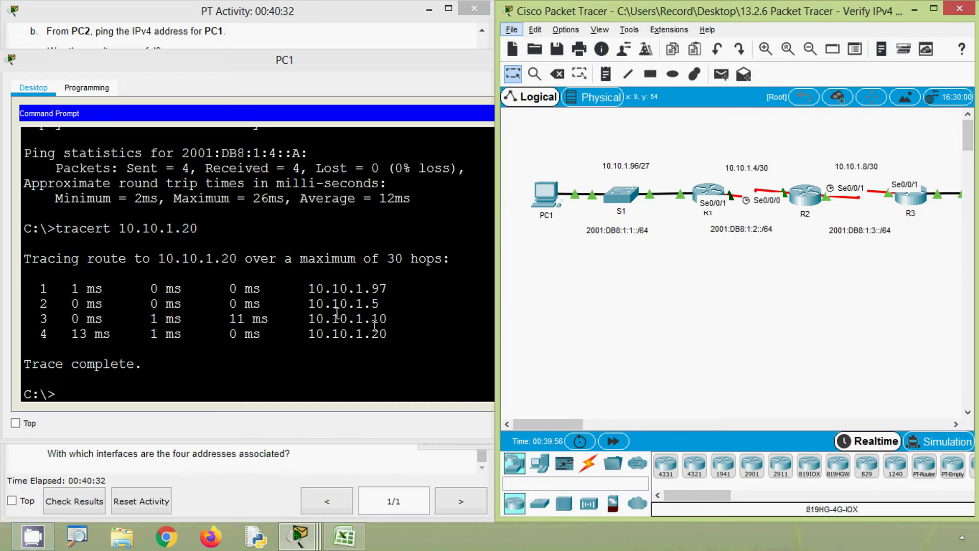
Step: Mark the second hop address in PC1's trace, open router R2's command line, and enter privileged EXEC mode with enable
{"action": "left_click_drag", "start_coordinate": [309, 303], "coordinate": [380, 304]}
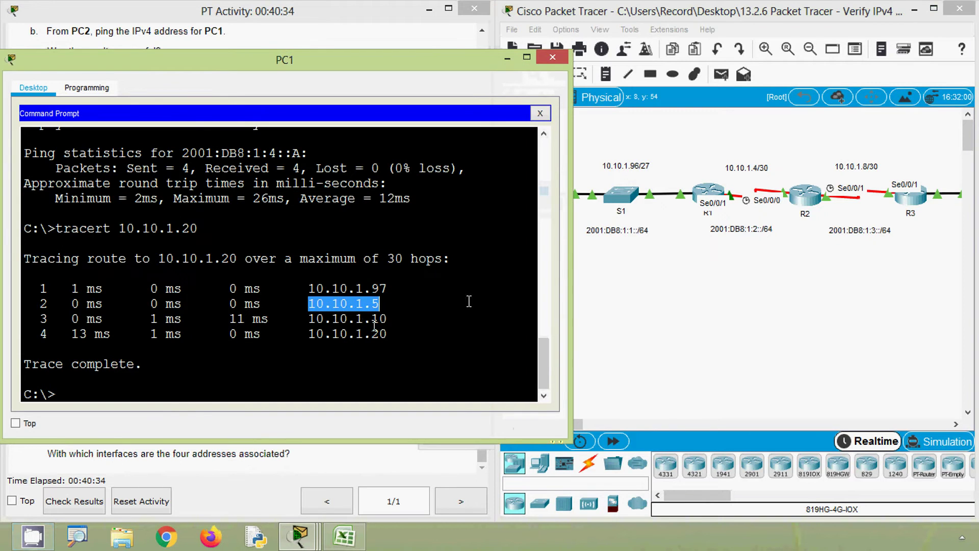
{"action": "left_click", "coordinate": [793, 354]}
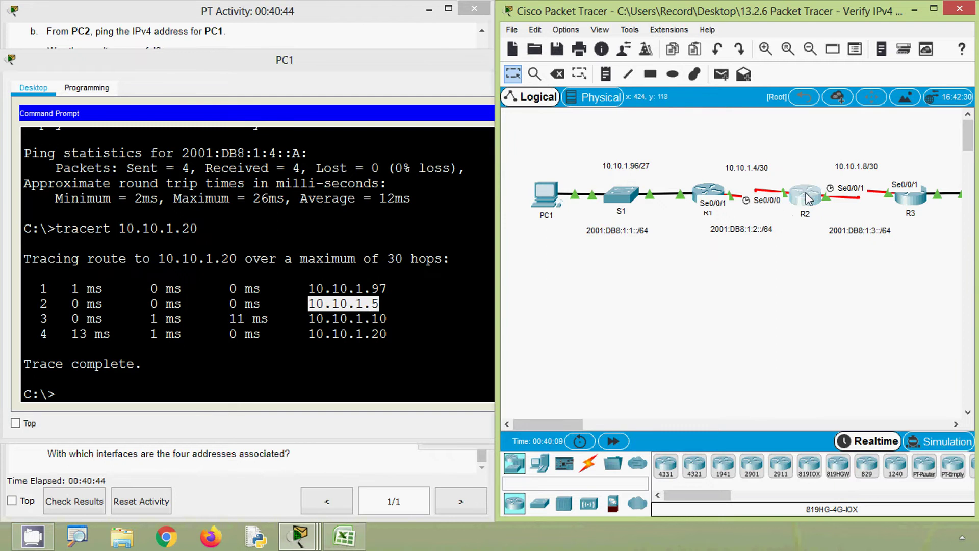
{"action": "left_click", "coordinate": [808, 194]}
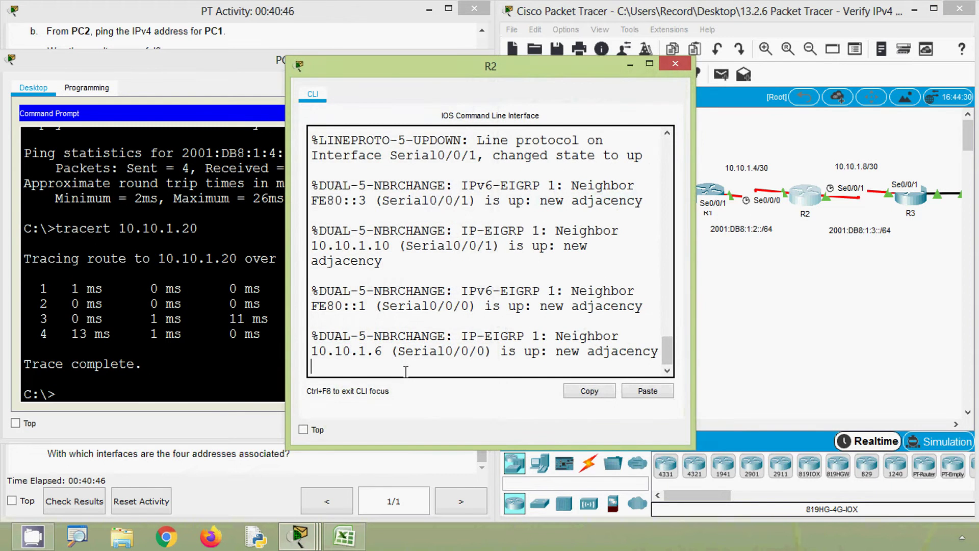
{"action": "key", "text": "Return"}
{"action": "type", "text": "ena"}
{"action": "key", "text": "Tab"}
{"action": "key", "text": "Return"}
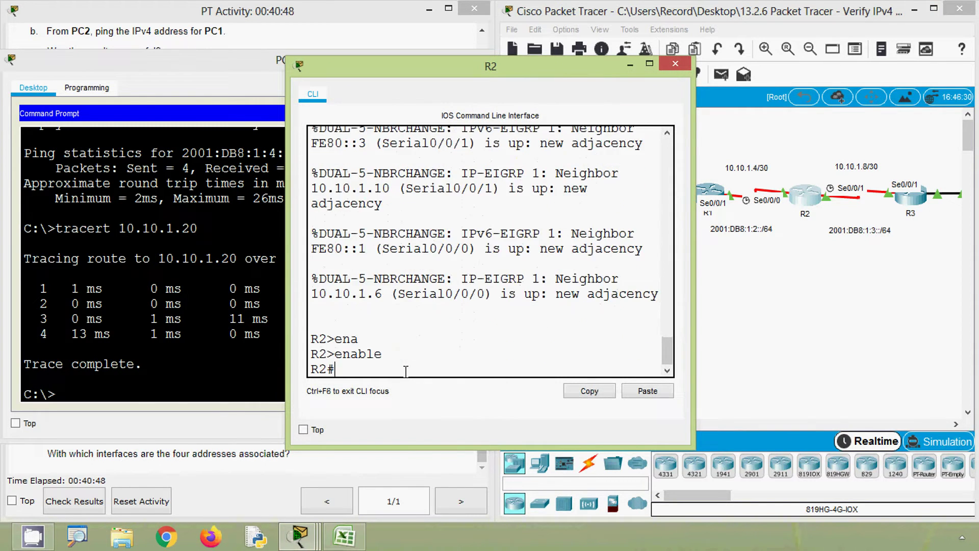
Step: List R2's interfaces and IPv4 addresses by running show ip interface brief
{"action": "type", "text": "sh"}
{"action": "key", "text": "Tab"}
{"action": "type", "text": "ip"}
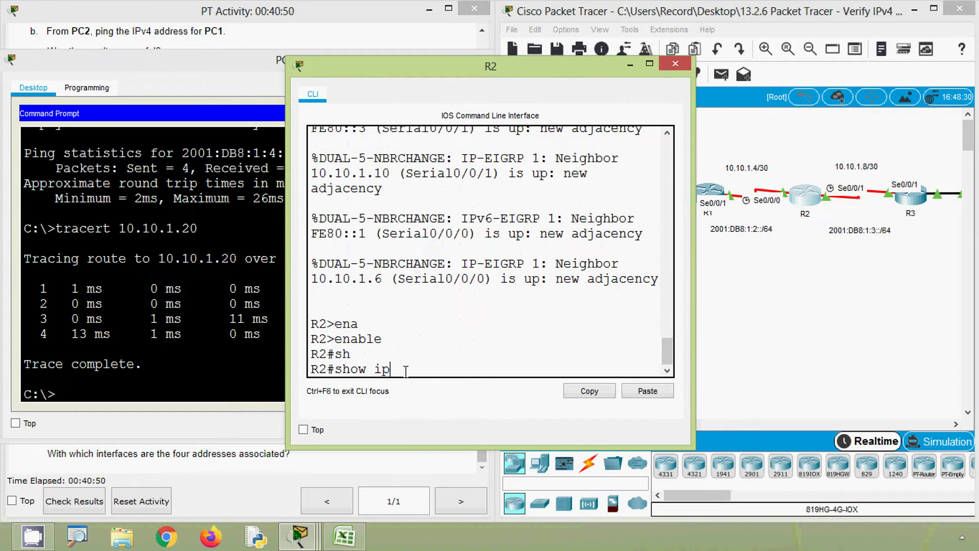
{"action": "type", "text": "vnter"}
{"action": "key", "text": "Tab"}
{"action": "key", "text": "Tab"}
{"action": "type", "text": "b"}
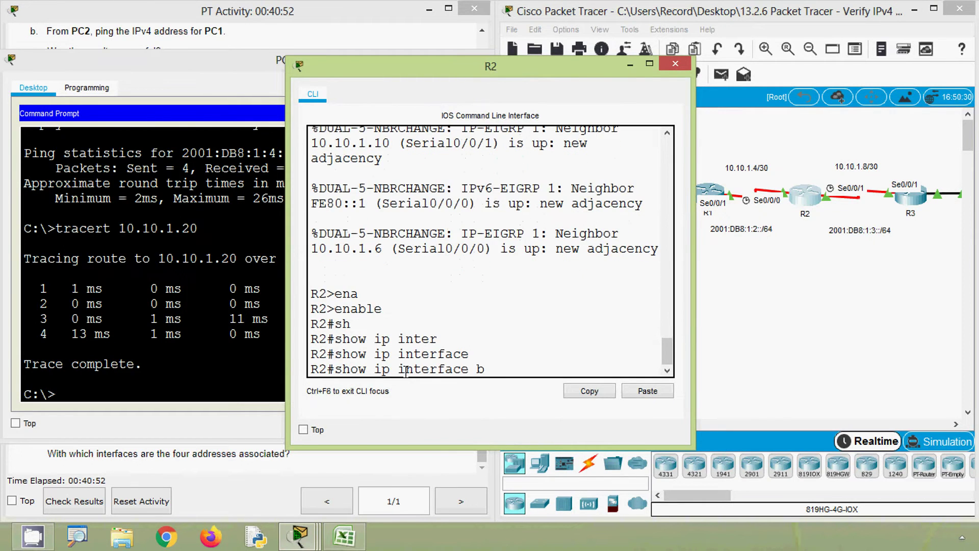
{"action": "key", "text": "Tab"}
{"action": "key", "text": "Return"}
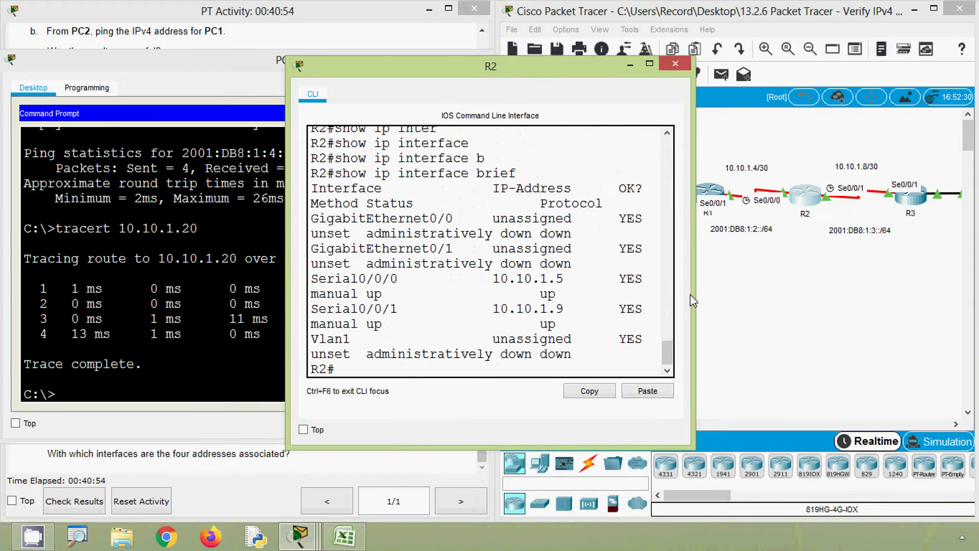
Step: Examine which R2 interface holds the second hop address beside PC1's trace, and close R2's window
{"action": "left_click_drag", "start_coordinate": [695, 301], "coordinate": [832, 301]}
{"action": "left_click_drag", "start_coordinate": [563, 79], "coordinate": [682, 84]}
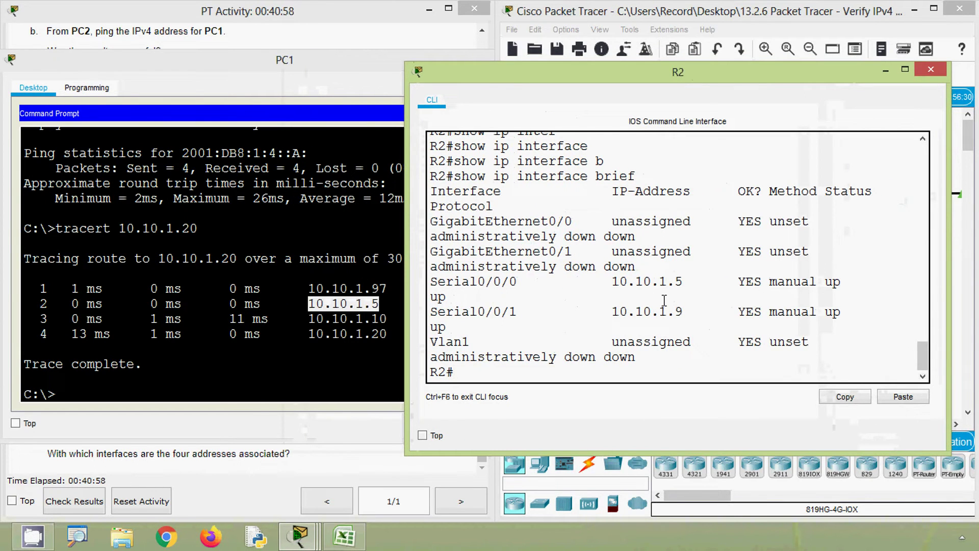
{"action": "left_click_drag", "start_coordinate": [685, 281], "coordinate": [612, 277]}
{"action": "left_click_drag", "start_coordinate": [523, 281], "coordinate": [430, 281]}
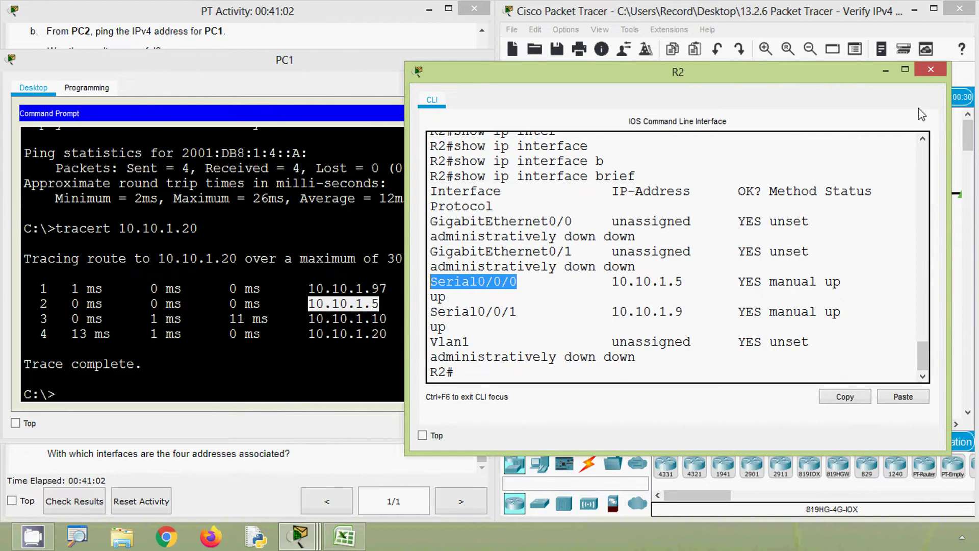
{"action": "left_click", "coordinate": [931, 70]}
Step: Mark the third hop address in PC1's trace, open router R3's command line, and enter privileged EXEC mode with enable
{"action": "left_click_drag", "start_coordinate": [308, 320], "coordinate": [388, 319]}
{"action": "left_click_drag", "start_coordinate": [563, 423], "coordinate": [588, 424]}
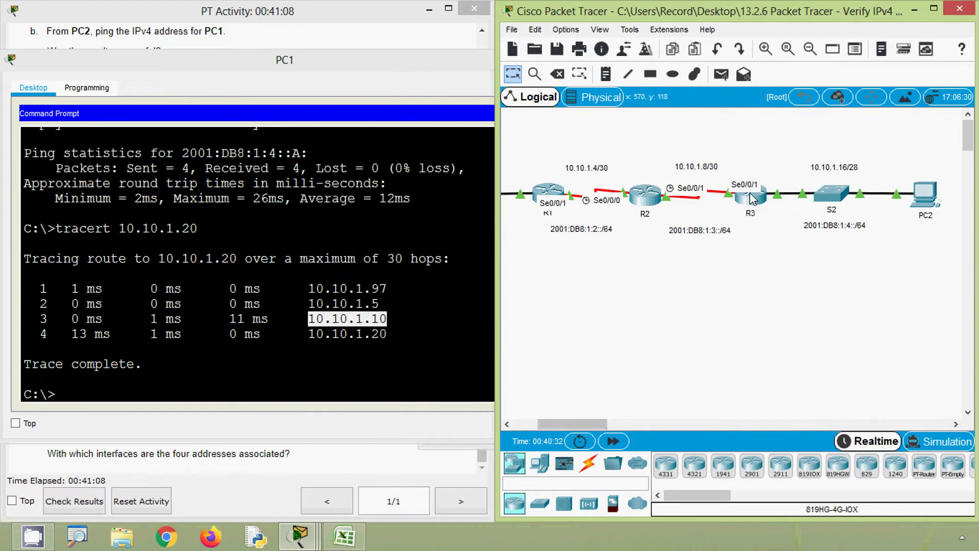
{"action": "left_click", "coordinate": [753, 197]}
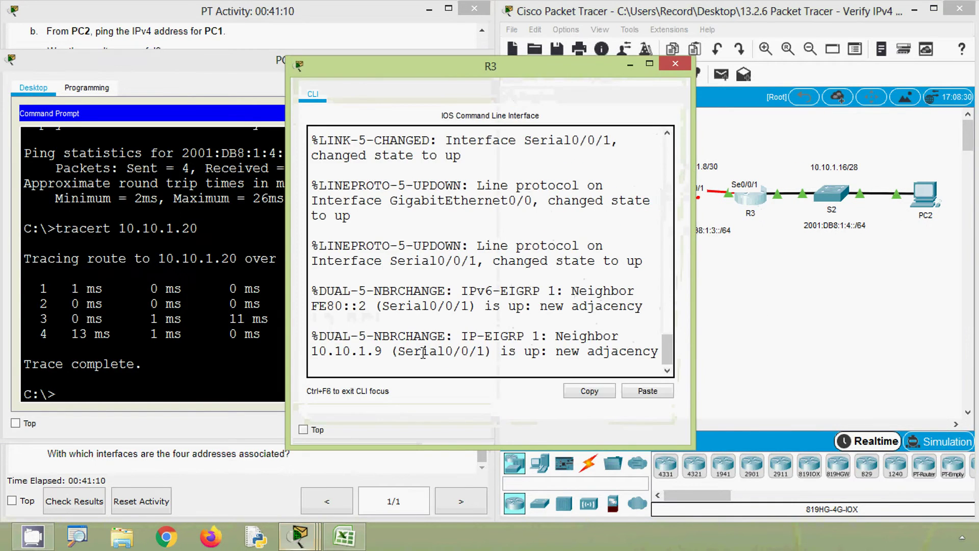
{"action": "key", "text": "Return"}
{"action": "type", "text": "ena"}
{"action": "key", "text": "Tab"}
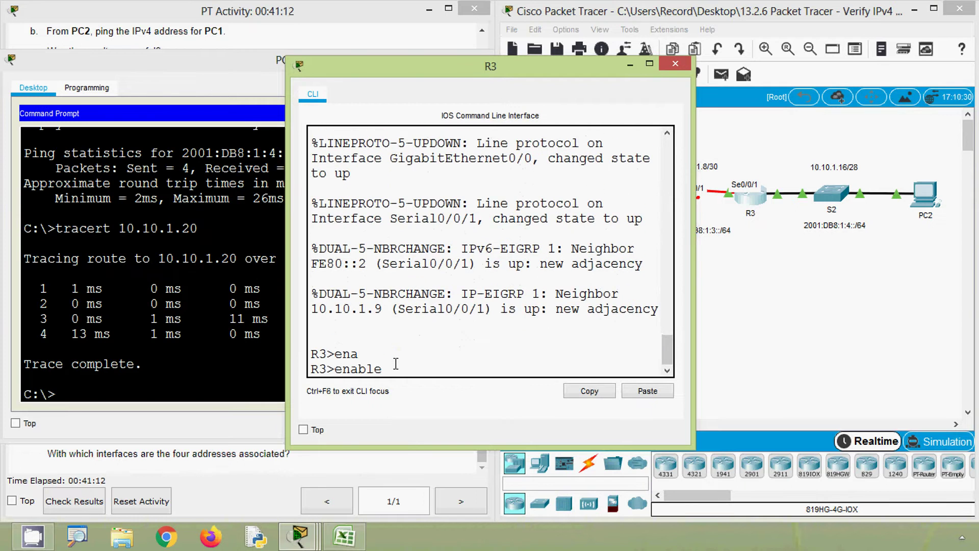
{"action": "key", "text": "Return"}
Step: List R3's interfaces and IPv4 addresses by running show ip interface brief
{"action": "type", "text": "sh"}
{"action": "key", "text": "Tab"}
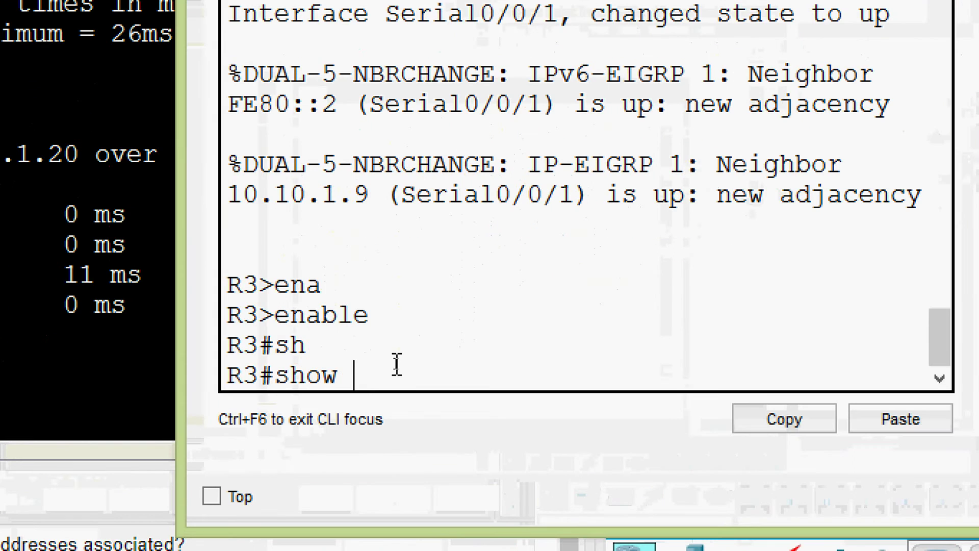
{"action": "type", "text": "ip inter"}
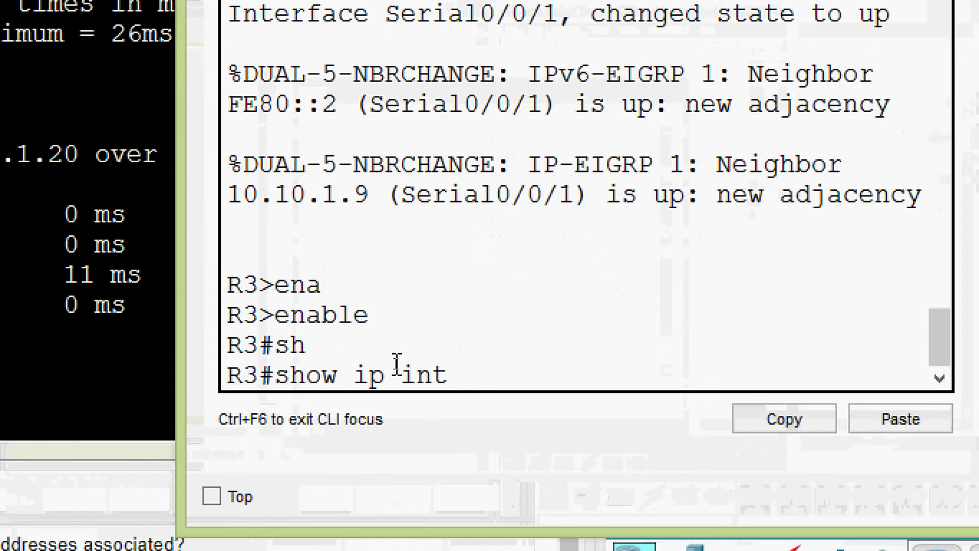
{"action": "key", "text": "Tab"}
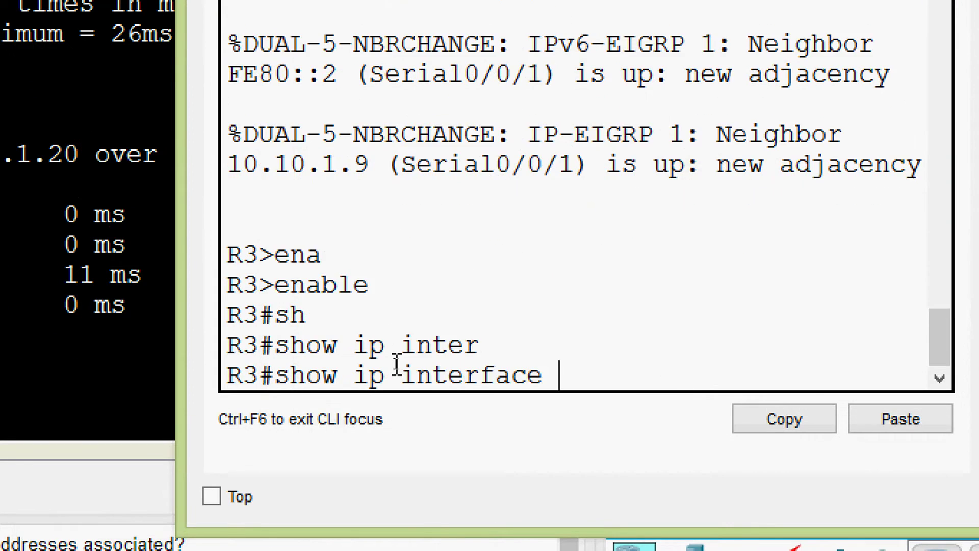
{"action": "type", "text": "b"}
{"action": "key", "text": "Tab"}
{"action": "key", "text": "Return"}
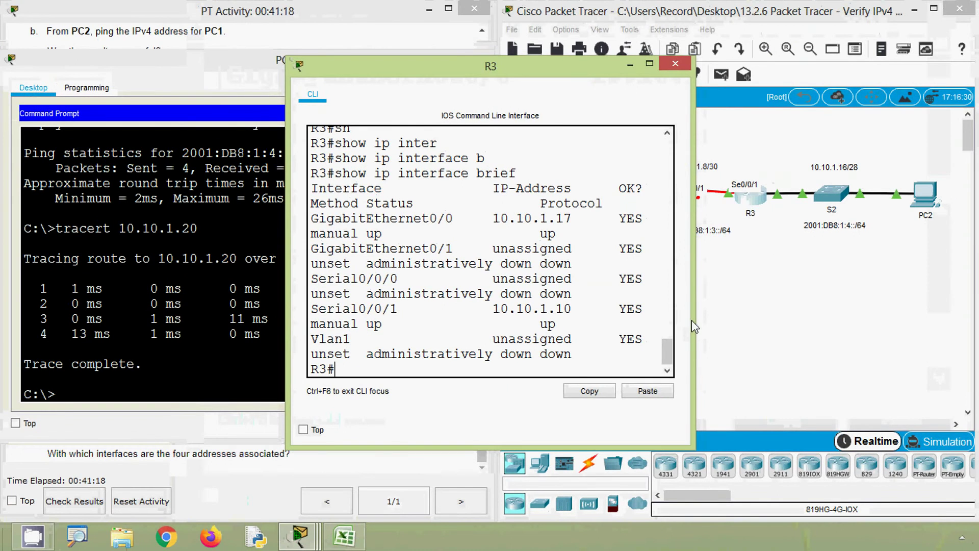
Step: Examine which R3 interface holds the third hop address beside PC1's trace, and close R3's window
{"action": "left_click_drag", "start_coordinate": [736, 327], "coordinate": [834, 327]}
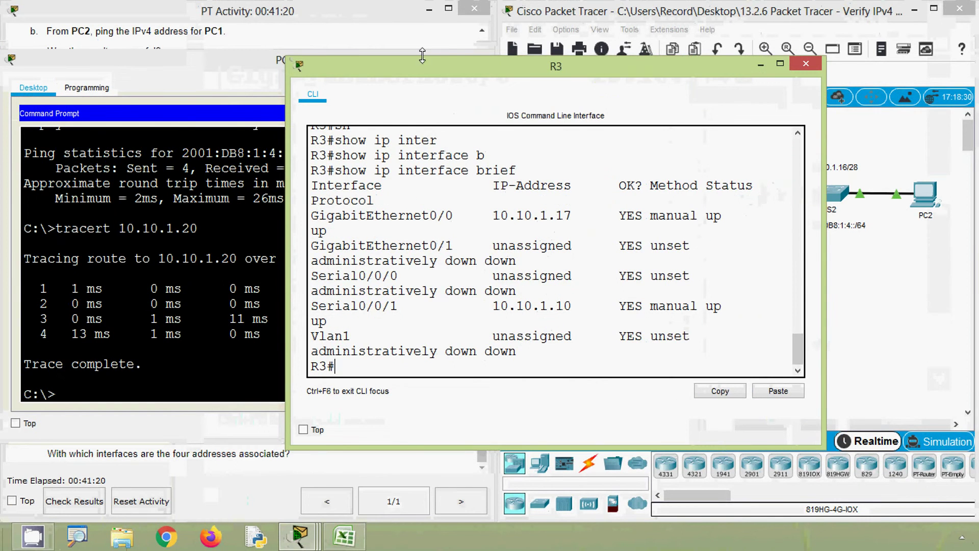
{"action": "left_click_drag", "start_coordinate": [364, 66], "coordinate": [523, 74]}
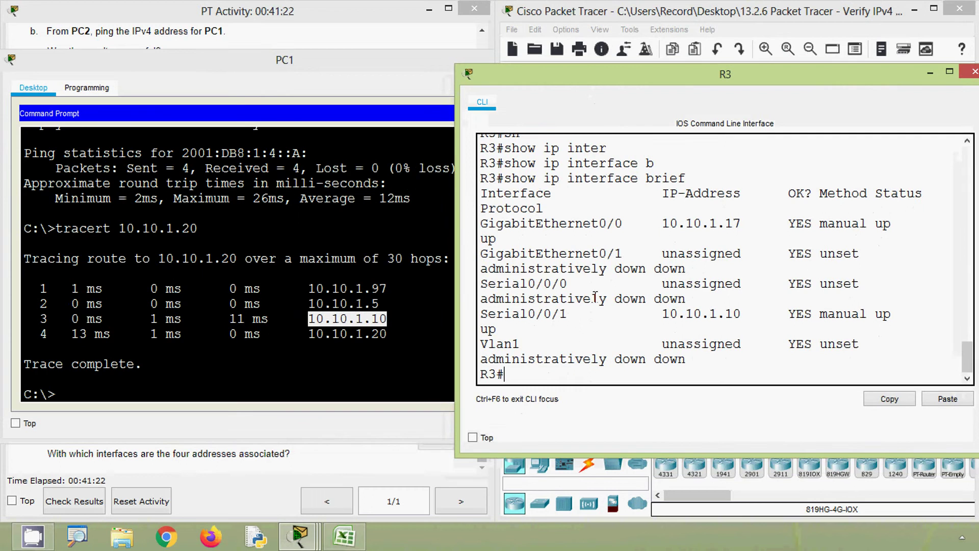
{"action": "left_click_drag", "start_coordinate": [745, 315], "coordinate": [660, 314]}
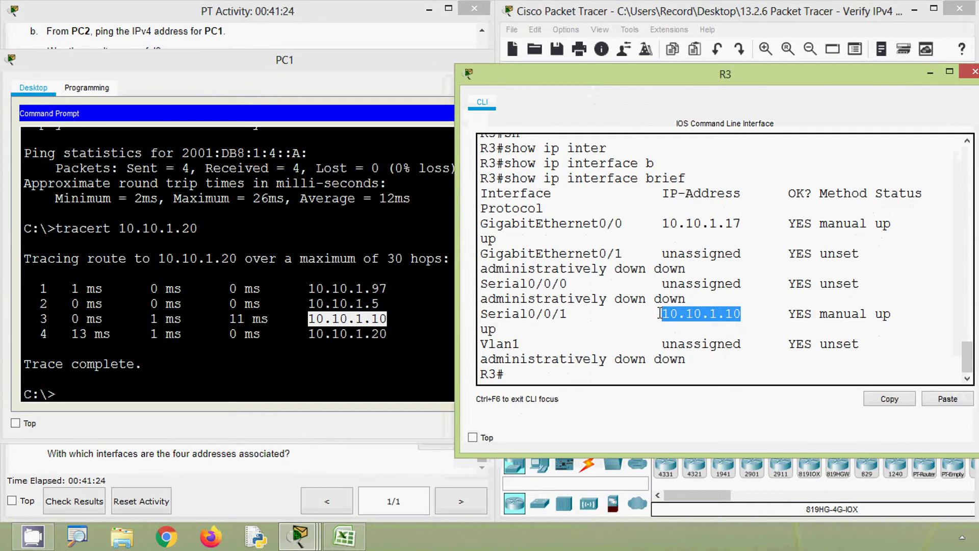
{"action": "left_click_drag", "start_coordinate": [576, 315], "coordinate": [479, 309]}
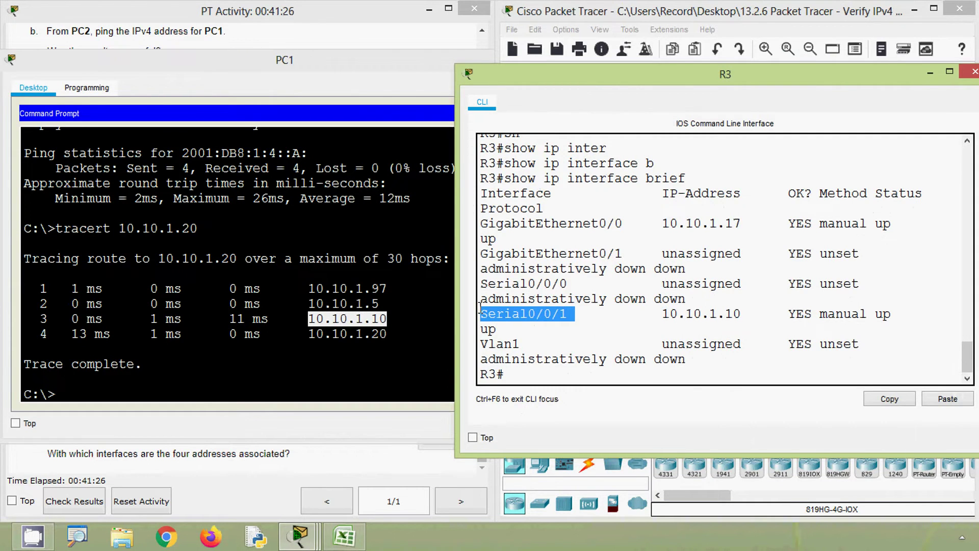
{"action": "left_click_drag", "start_coordinate": [653, 77], "coordinate": [546, 94]}
{"action": "left_click", "coordinate": [870, 88]}
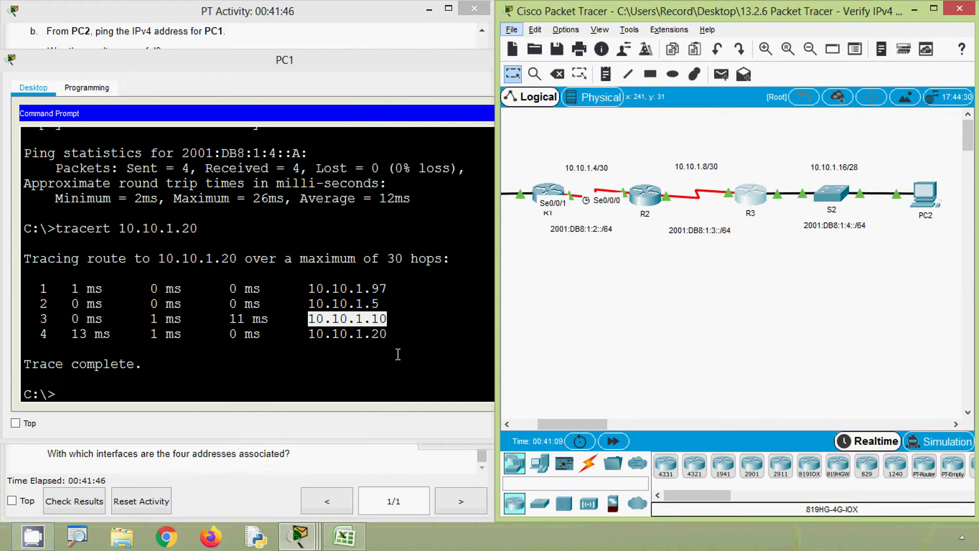
Step: Examine the fourth hop address in PC1's trace, and close PC1's window
{"action": "left_click_drag", "start_coordinate": [392, 338], "coordinate": [311, 335]}
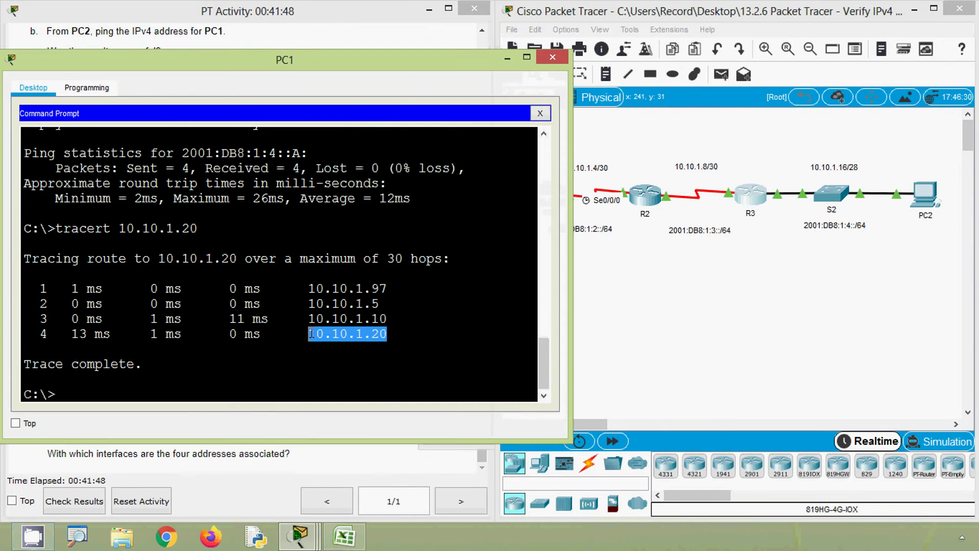
{"action": "left_click", "coordinate": [553, 57]}
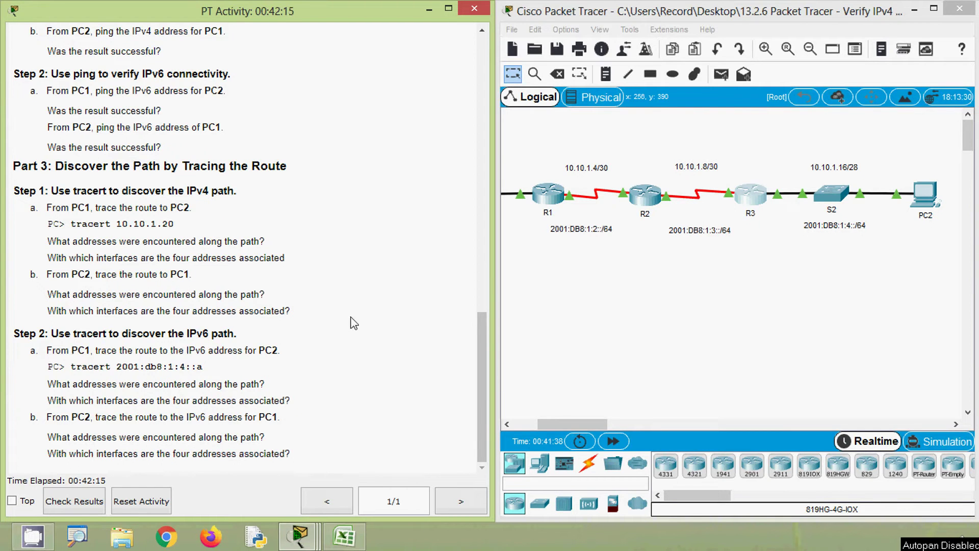
Step: Switch to the Excel addressing table, copy PC1's IPv4 address 10.10.1.100, and minimize the workbook
{"action": "left_click", "coordinate": [344, 536]}
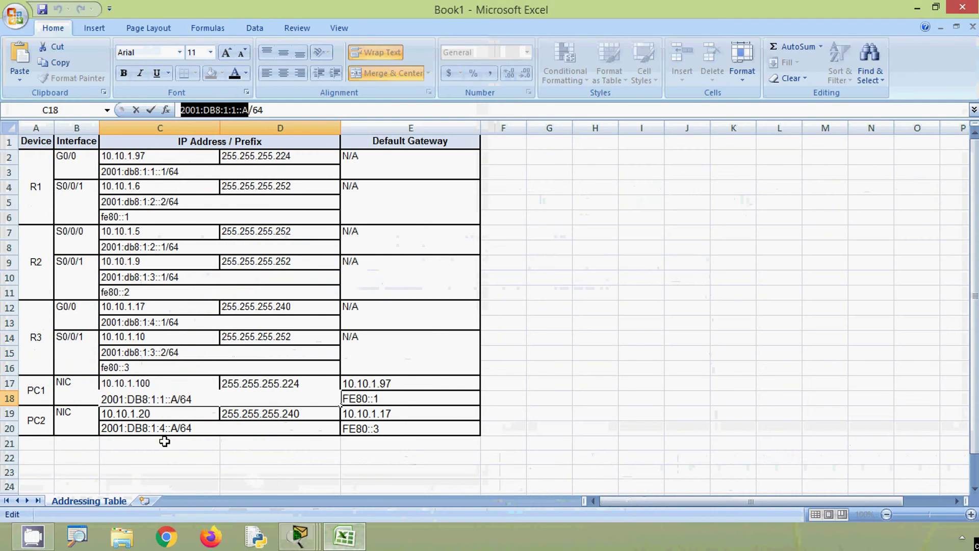
{"action": "left_click", "coordinate": [138, 399]}
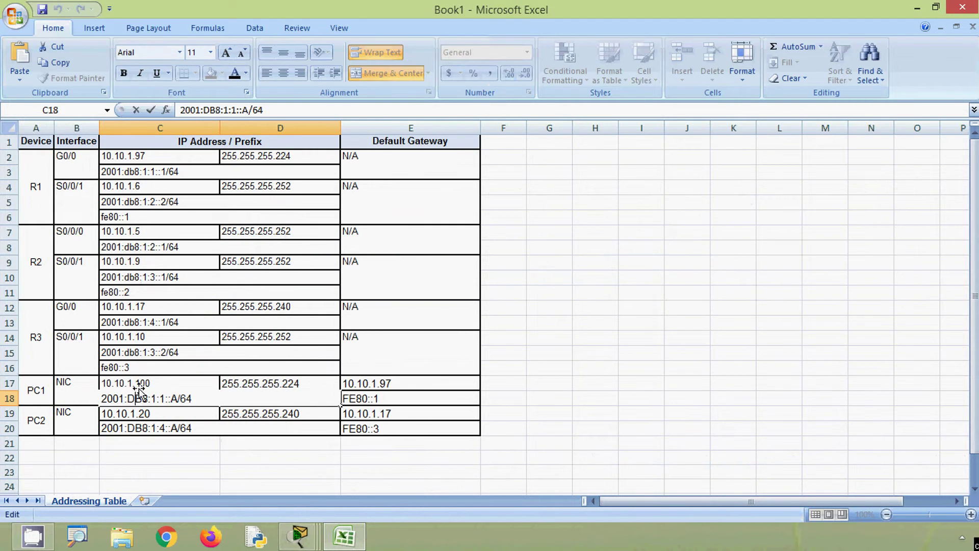
{"action": "left_click", "coordinate": [140, 385]}
{"action": "left_click_drag", "start_coordinate": [250, 107], "coordinate": [179, 110]}
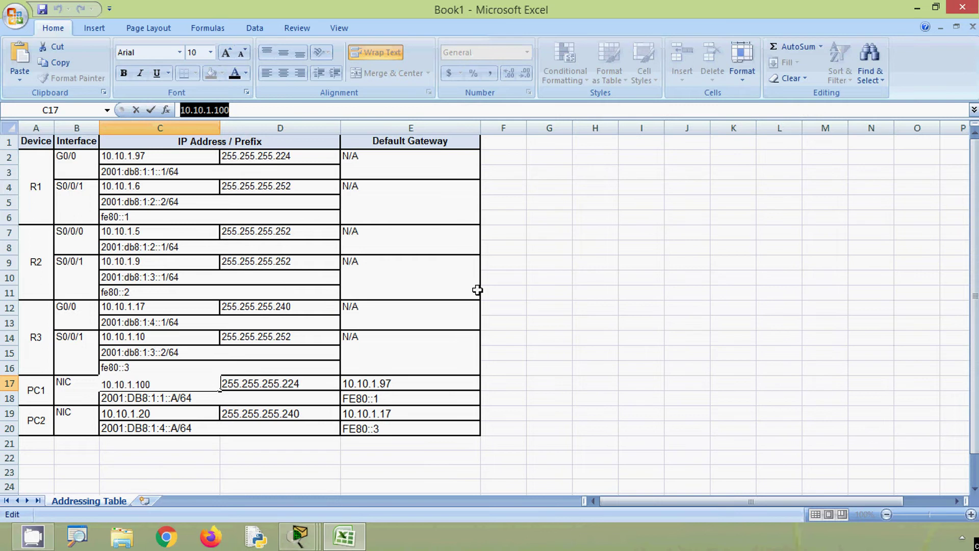
{"action": "left_click", "coordinate": [920, 11]}
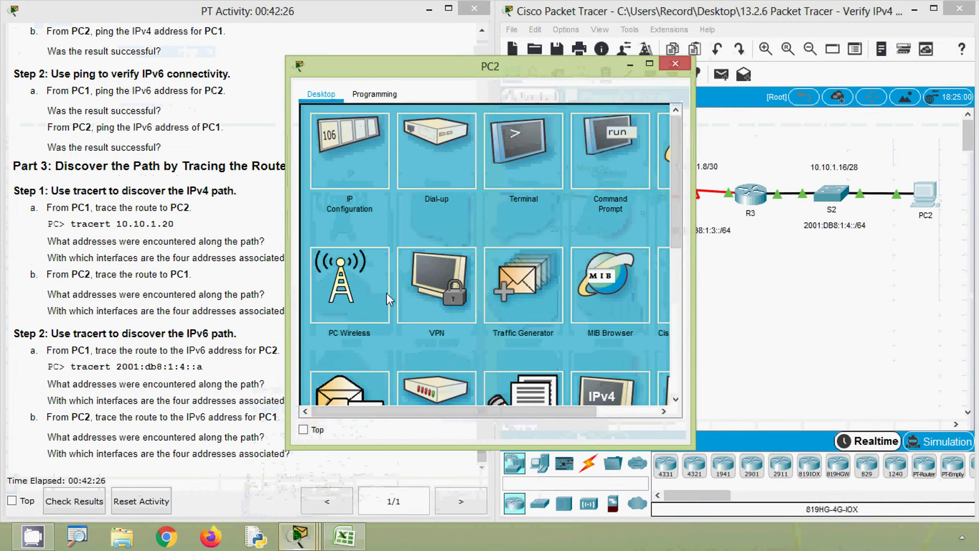
Step: Open PC2's Command Prompt and trace the IPv4 route to PC1 by running tracert 10.10.1.100
{"action": "left_click", "coordinate": [599, 172]}
{"action": "left_click_drag", "start_coordinate": [694, 276], "coordinate": [859, 276]}
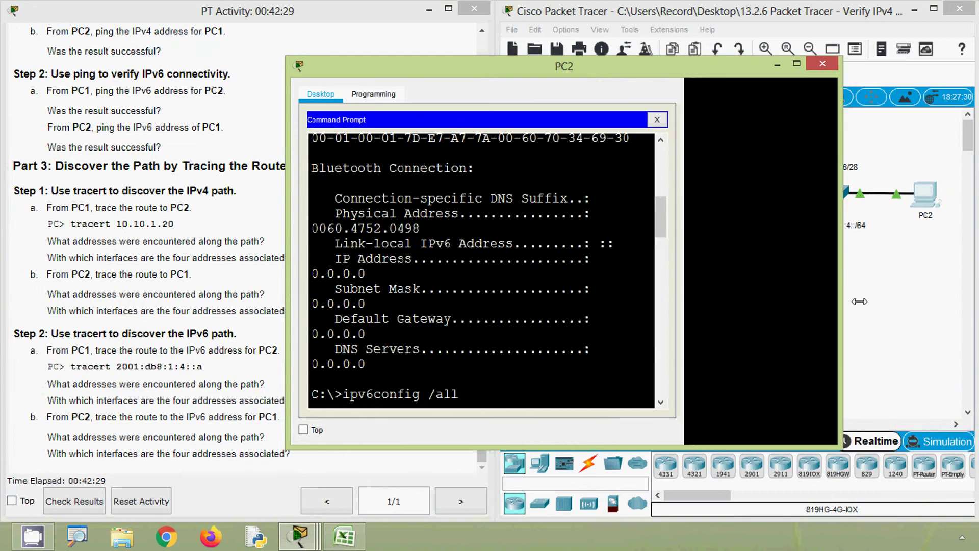
{"action": "scroll", "coordinate": [365, 398], "scroll_direction": "down", "scroll_amount": 10}
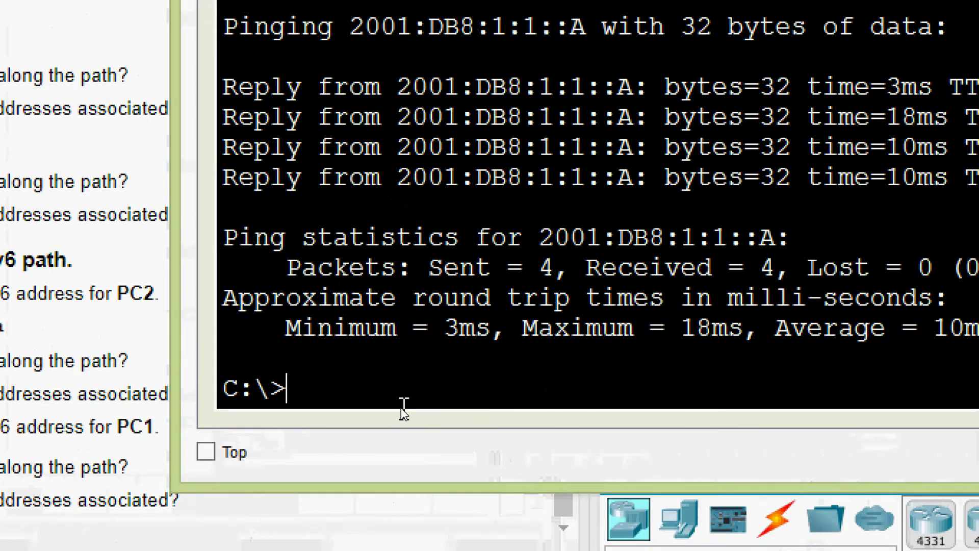
{"action": "type", "text": "tracert"}
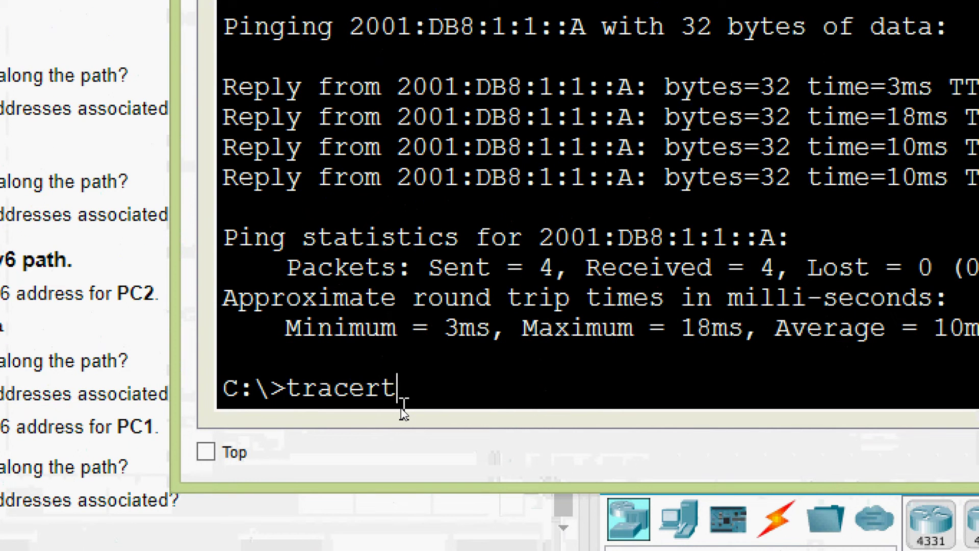
{"action": "right_click", "coordinate": [440, 390]}
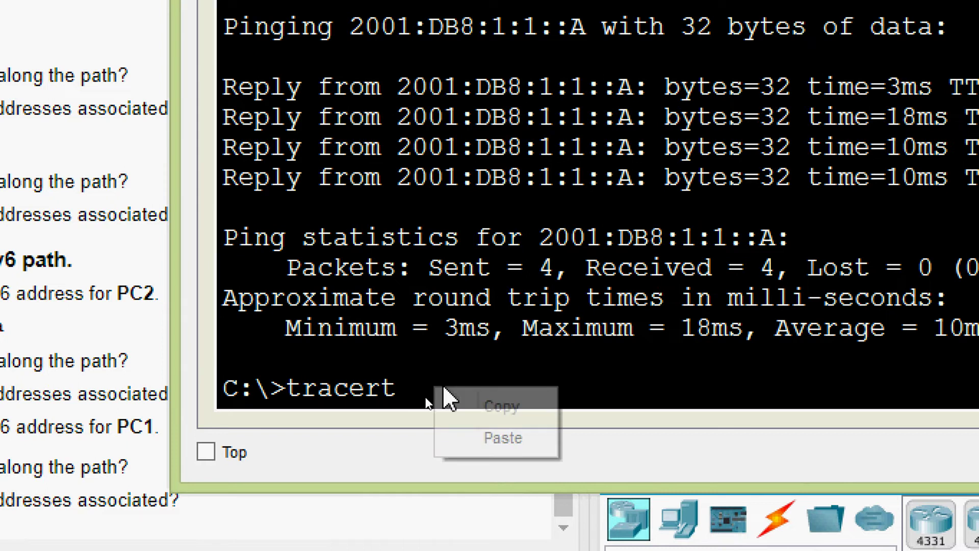
{"action": "left_click", "coordinate": [484, 437]}
{"action": "key", "text": "Return"}
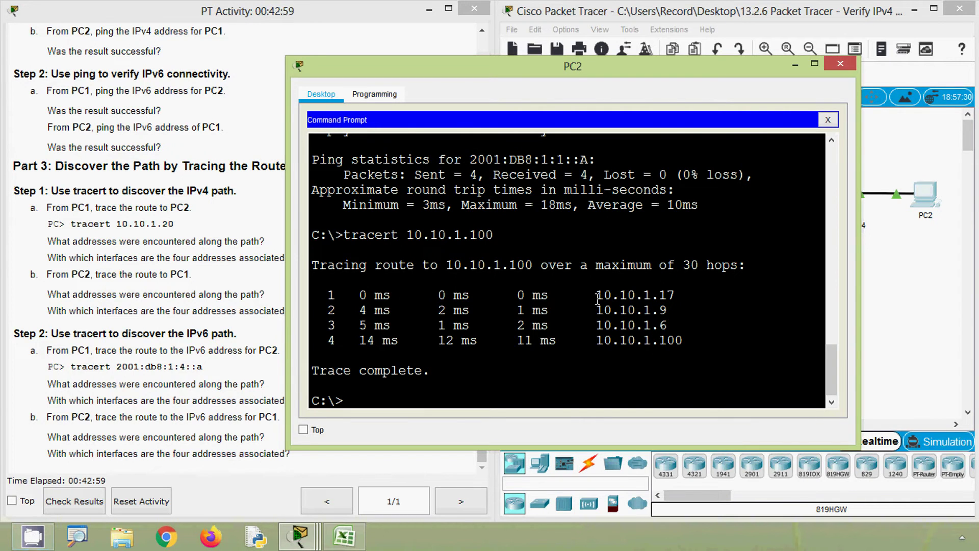
Step: Mark the first hop address in PC2's trace and examine the interface on R3's link to S2 in the topology
{"action": "left_click_drag", "start_coordinate": [597, 295], "coordinate": [670, 295]}
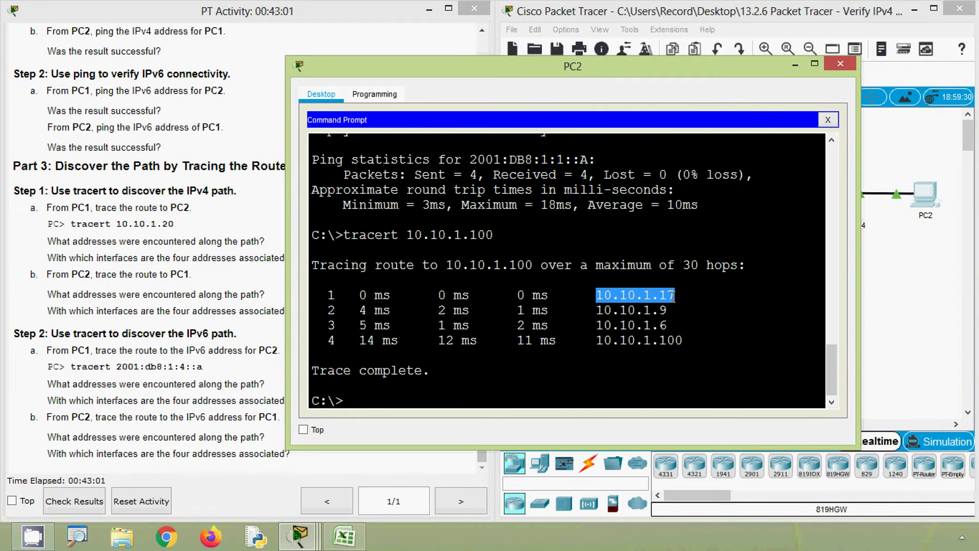
{"action": "left_click", "coordinate": [932, 238]}
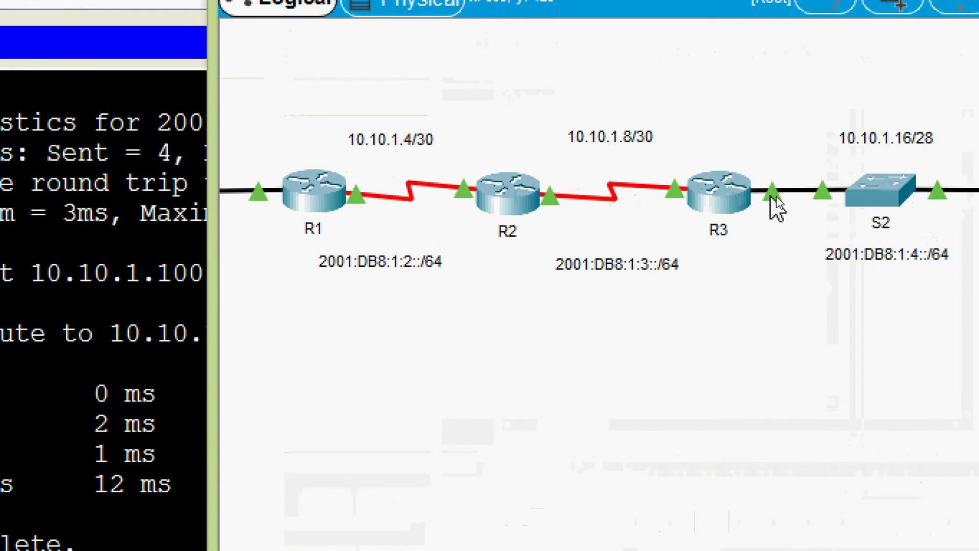
{"action": "mouse_move", "coordinate": [769, 203]}
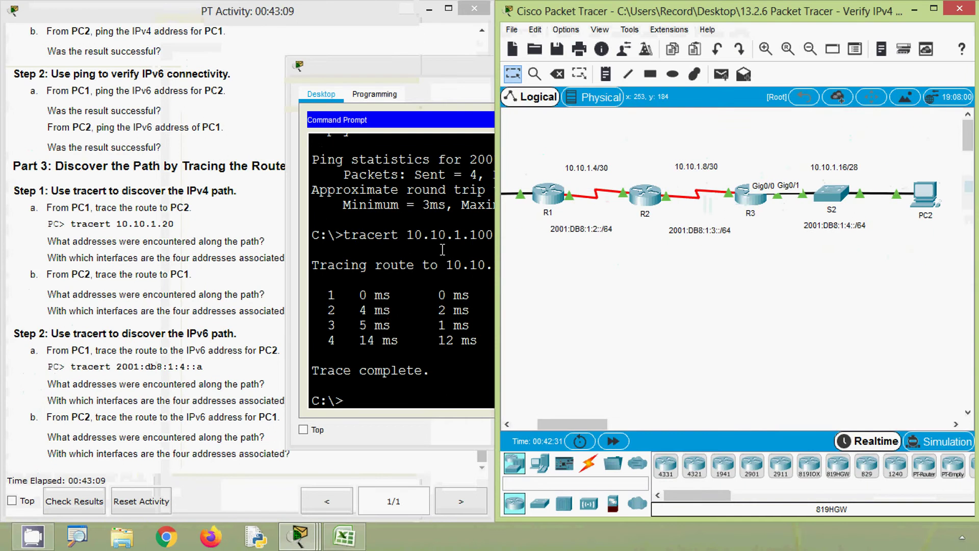
Step: Mark the second hop address in PC2's trace and examine R2's interface on its link to R3
{"action": "left_click", "coordinate": [553, 131]}
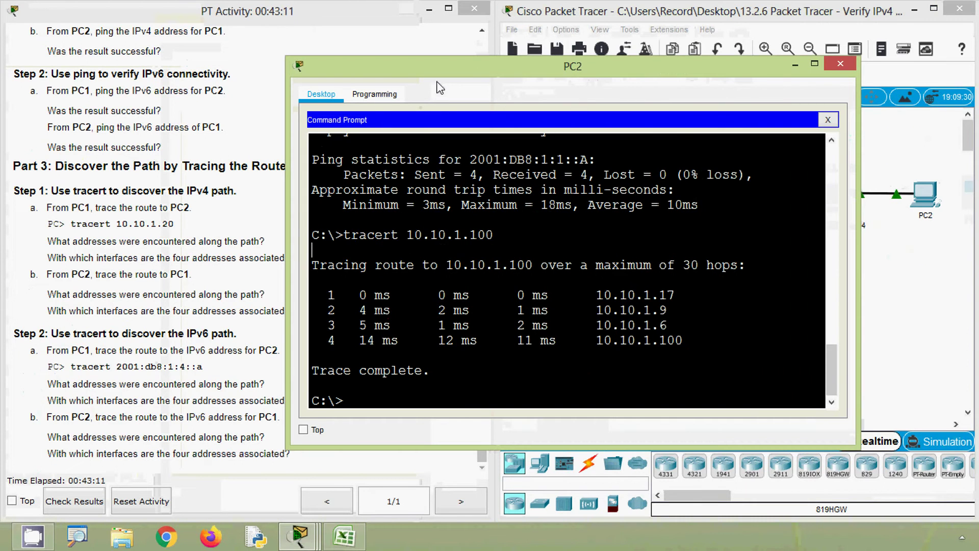
{"action": "left_click_drag", "start_coordinate": [565, 62], "coordinate": [296, 68]}
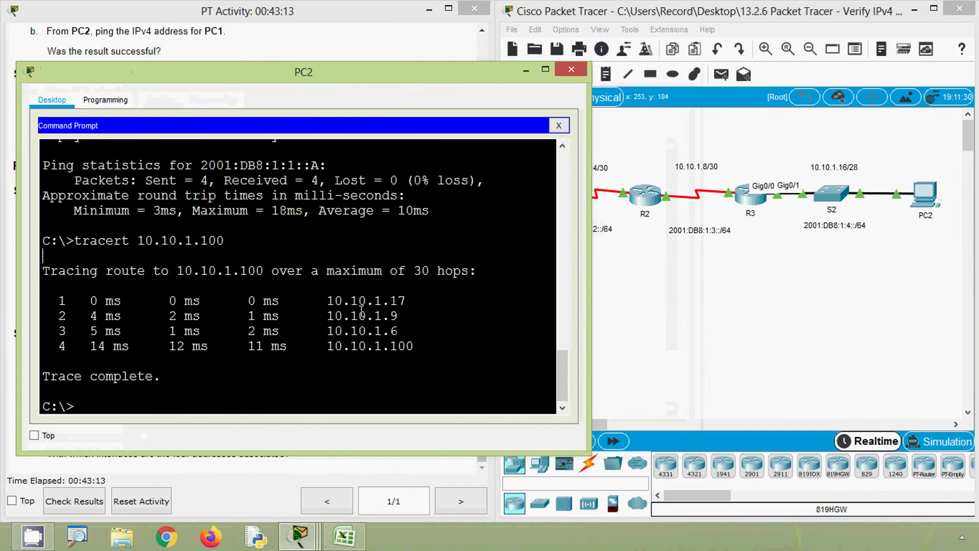
{"action": "left_click_drag", "start_coordinate": [326, 315], "coordinate": [408, 315]}
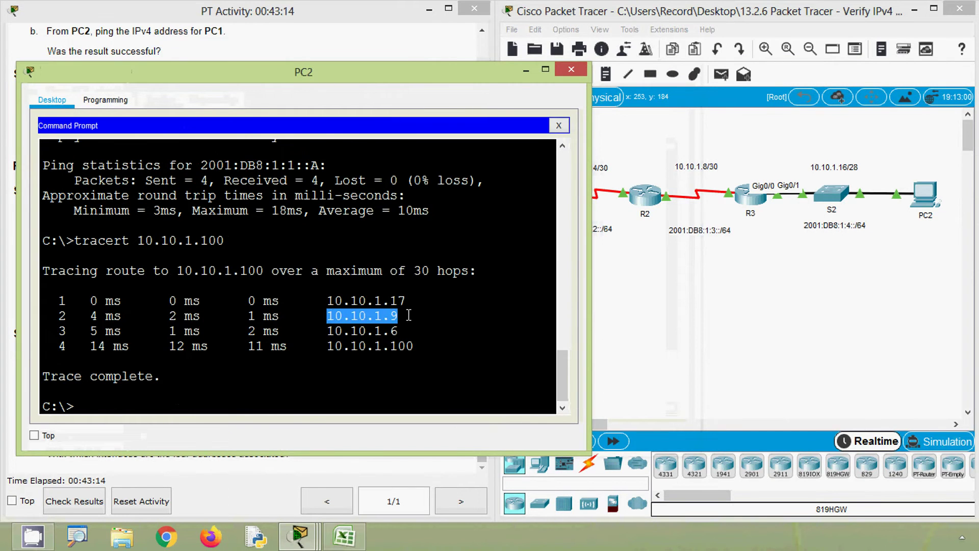
{"action": "left_click", "coordinate": [691, 299]}
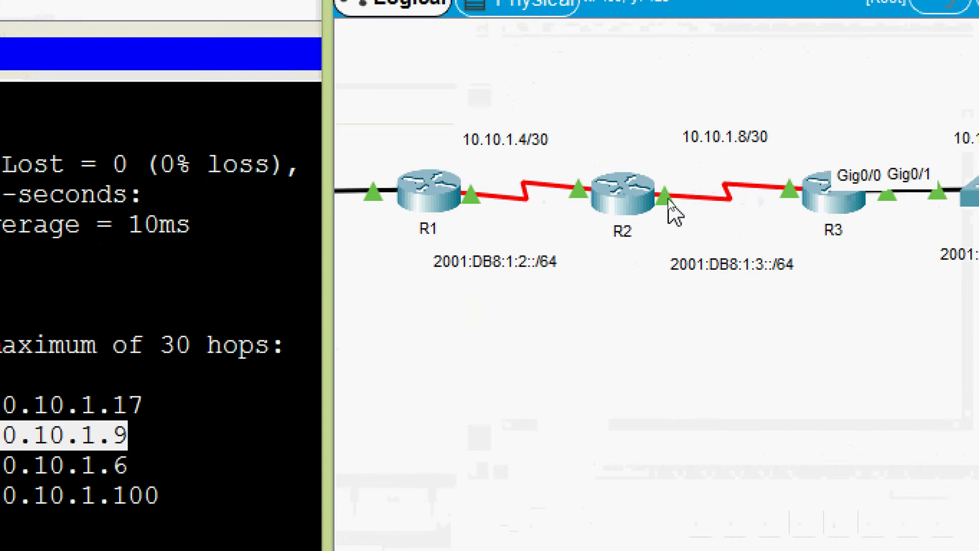
{"action": "mouse_move", "coordinate": [669, 199]}
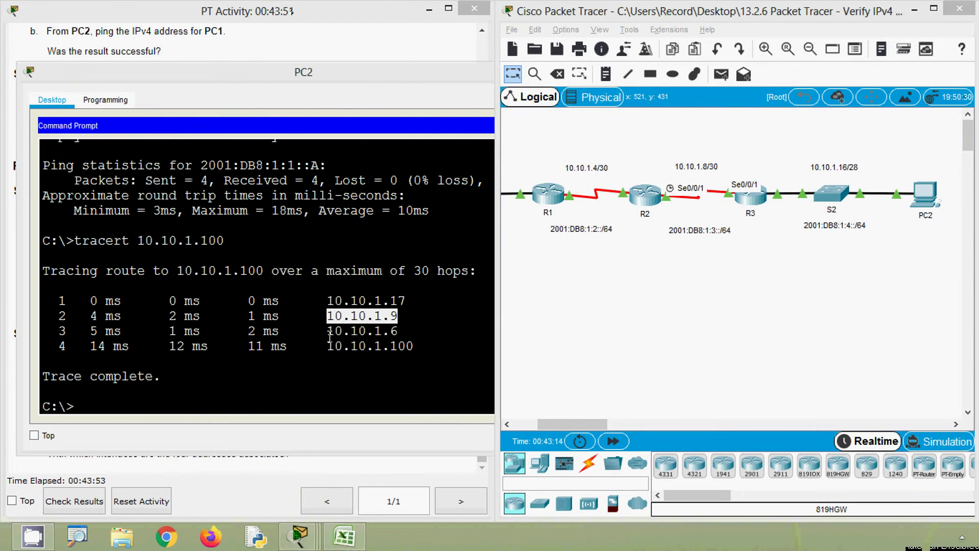
Step: Mark the third hop address in PC2's trace and examine R1's interface on its link to R2
{"action": "left_click_drag", "start_coordinate": [328, 332], "coordinate": [394, 331]}
{"action": "left_click", "coordinate": [644, 330]}
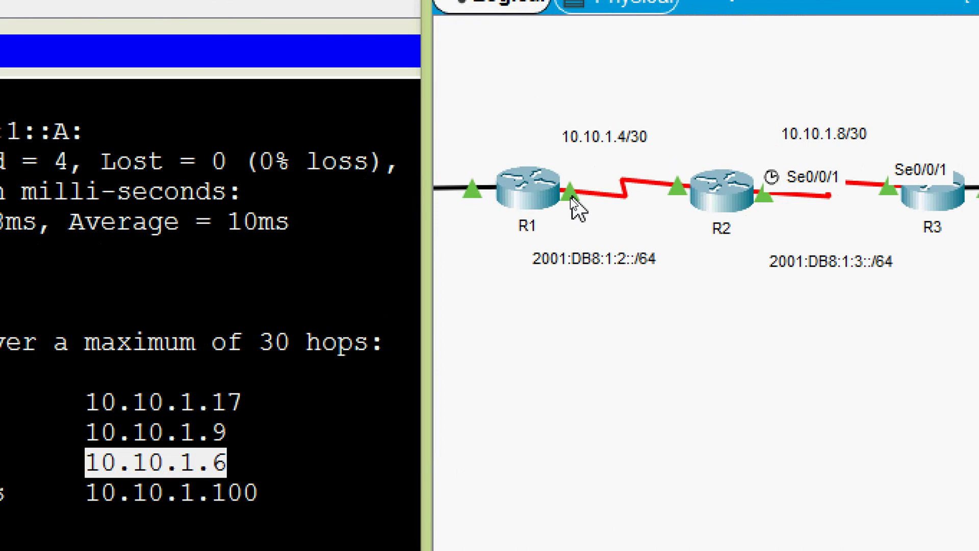
{"action": "mouse_move", "coordinate": [575, 212]}
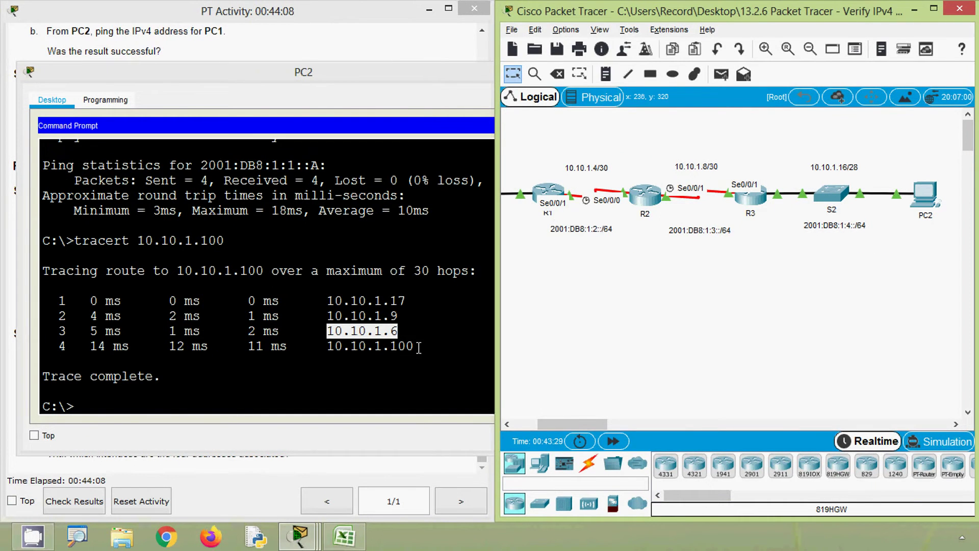
Step: Mark the fourth hop address in PC2's trace and locate PC1 in the topology as its destination
{"action": "left_click_drag", "start_coordinate": [418, 347], "coordinate": [331, 346]}
{"action": "left_click", "coordinate": [692, 341]}
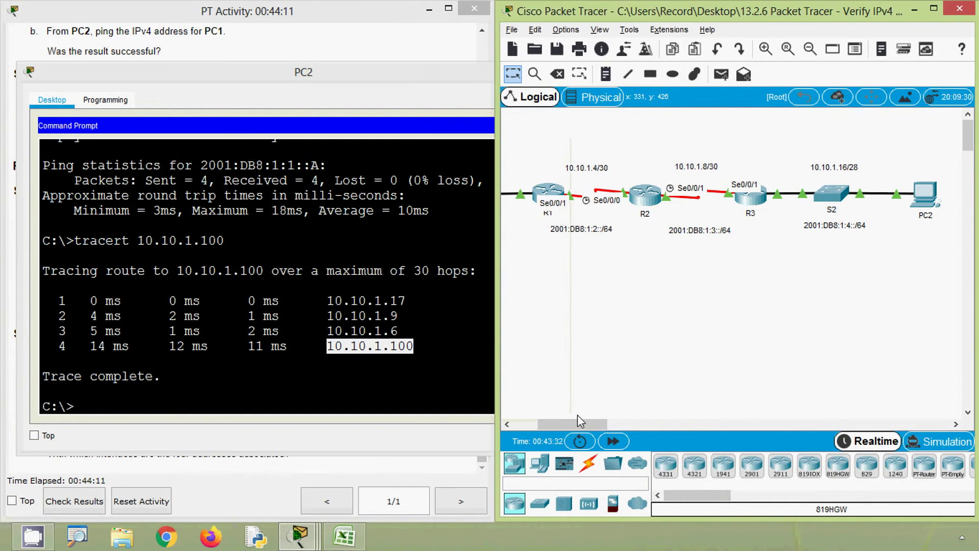
{"action": "left_click_drag", "start_coordinate": [577, 414], "coordinate": [534, 416]}
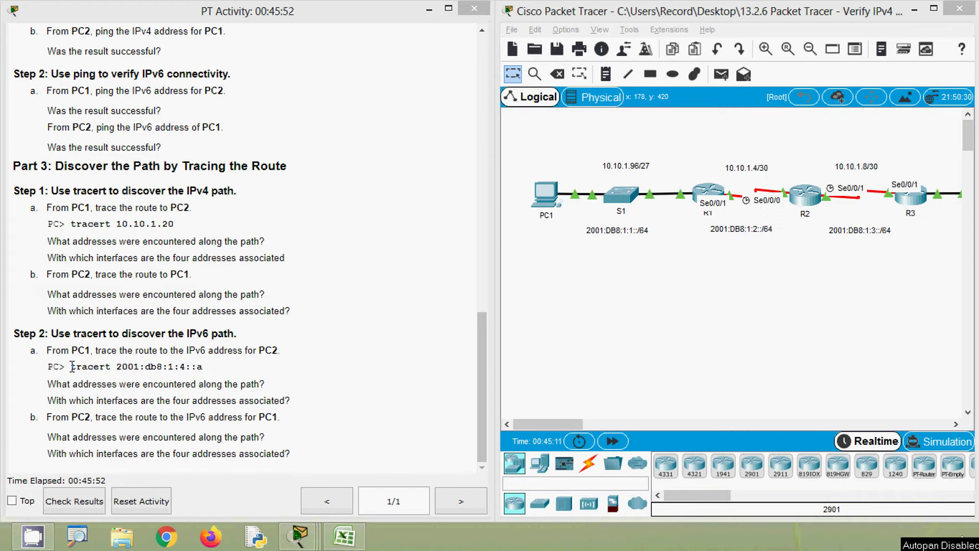
Step: Copy the IPv6 tracert command from the activity instructions and run tracert 2001:db8:1:4::a in PC1's command prompt
{"action": "left_click_drag", "start_coordinate": [72, 366], "coordinate": [107, 367]}
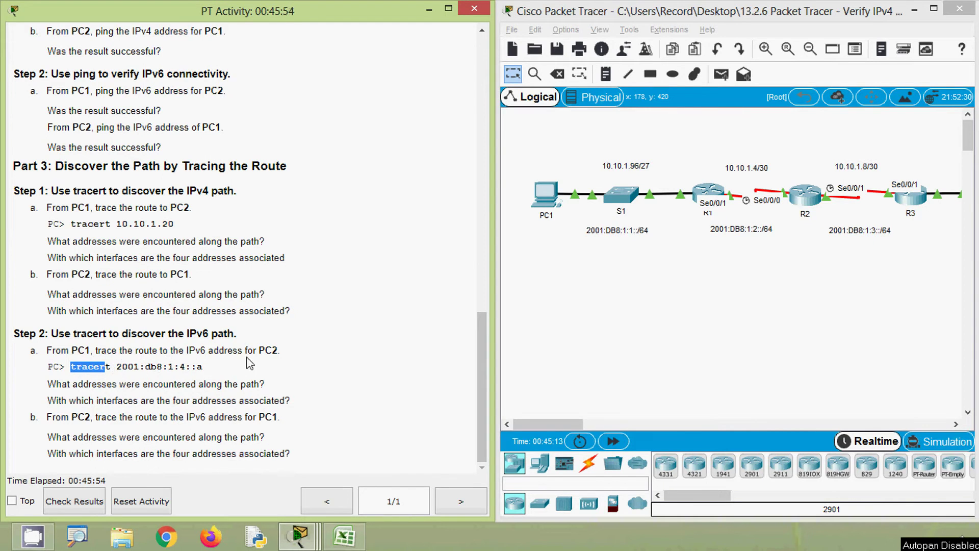
{"action": "left_click_drag", "start_coordinate": [204, 368], "coordinate": [78, 371]}
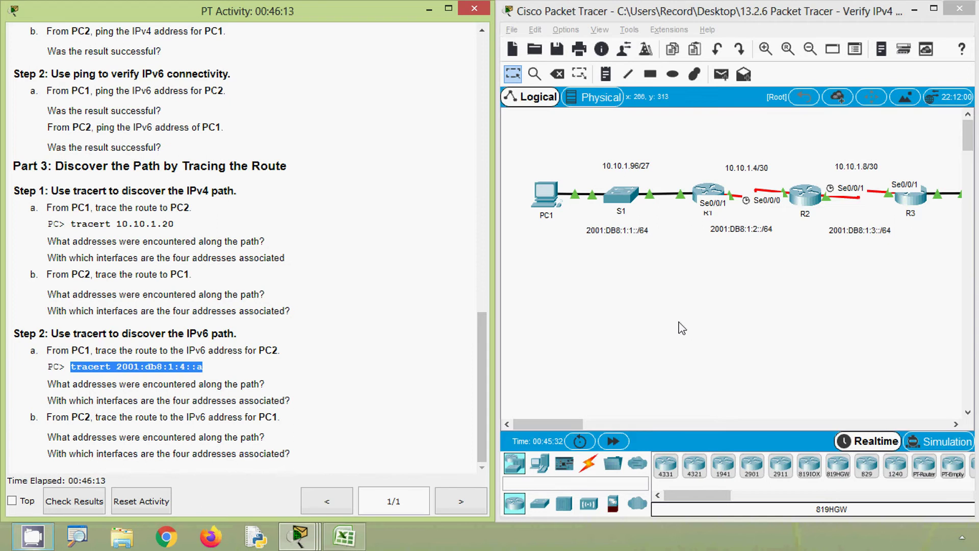
{"action": "left_click", "coordinate": [629, 265]}
{"action": "left_click", "coordinate": [553, 189]}
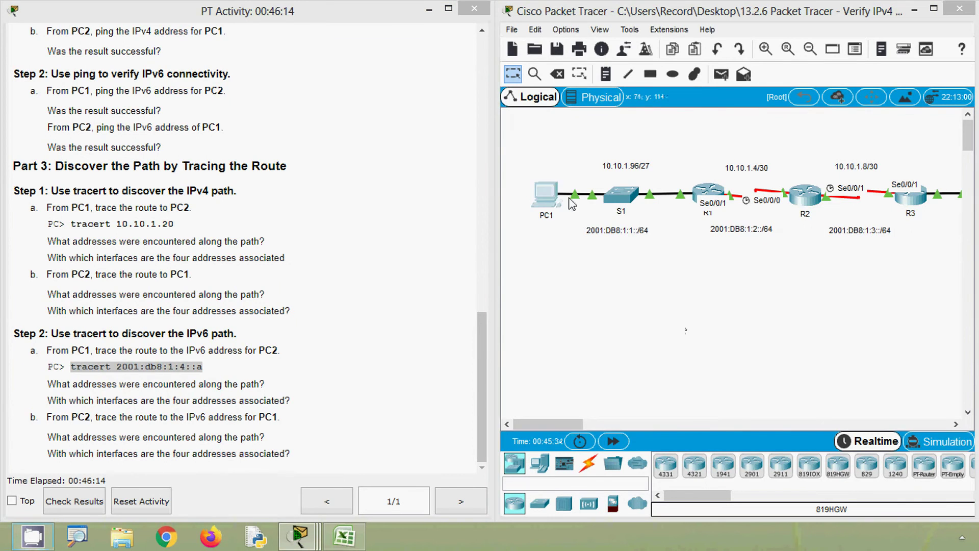
{"action": "left_click", "coordinate": [614, 169]}
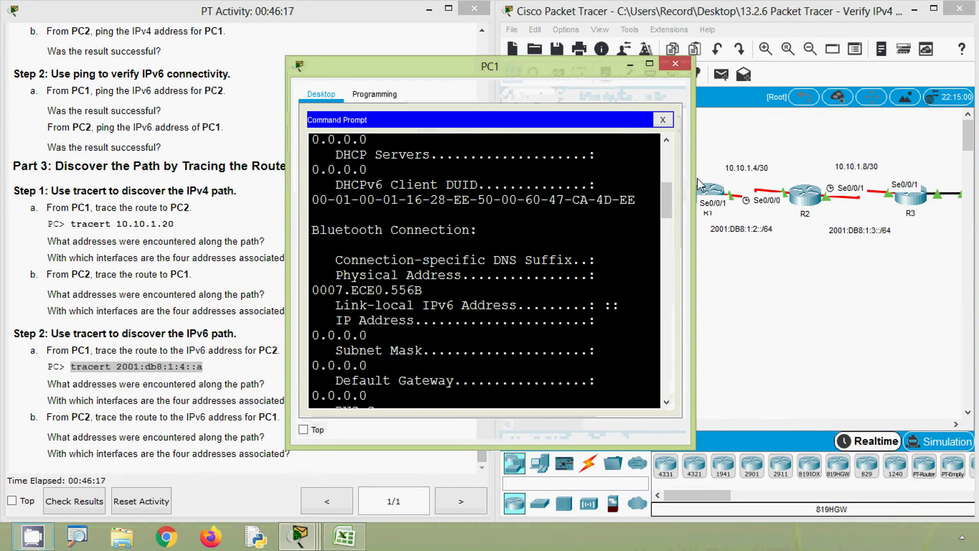
{"action": "left_click_drag", "start_coordinate": [689, 182], "coordinate": [900, 212]}
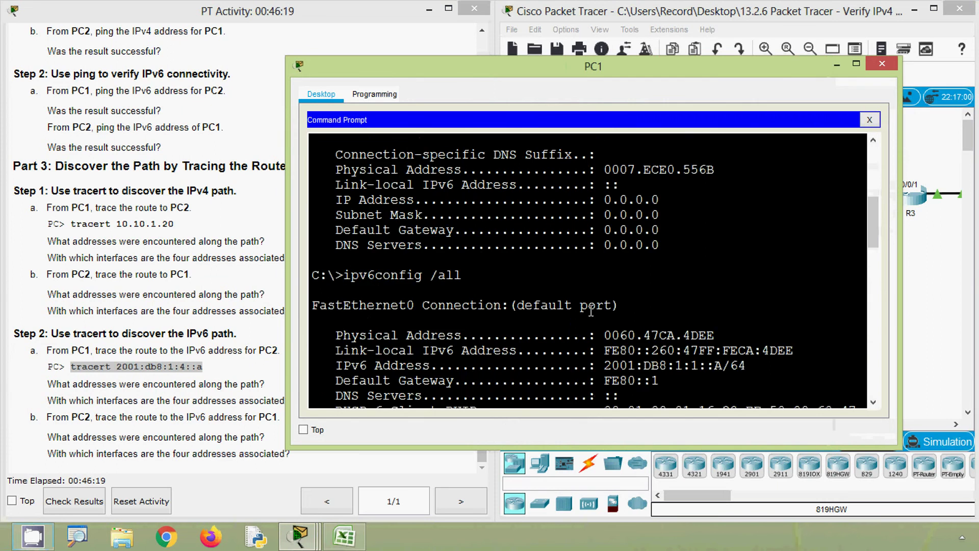
{"action": "scroll", "coordinate": [591, 311], "scroll_direction": "down", "scroll_amount": 10}
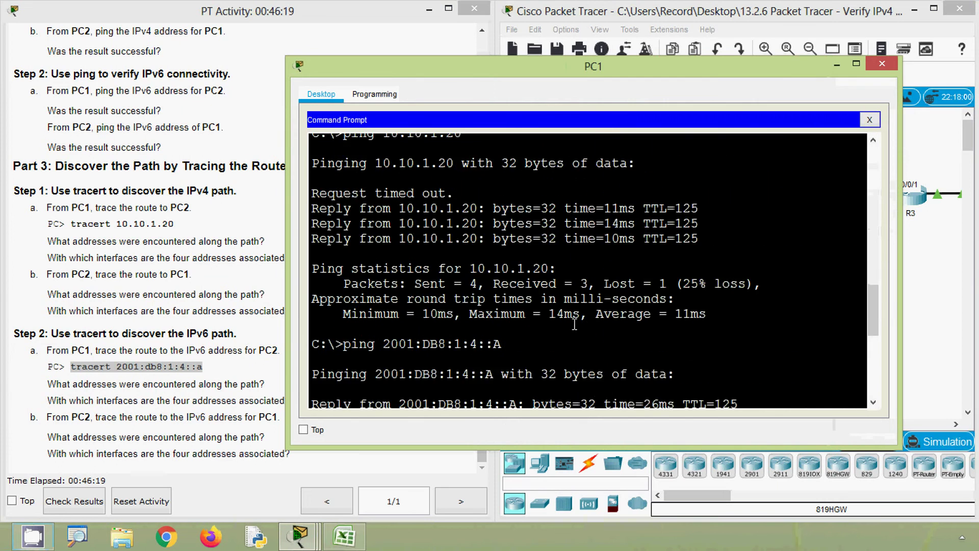
{"action": "right_click", "coordinate": [367, 395]}
{"action": "left_click", "coordinate": [389, 421]}
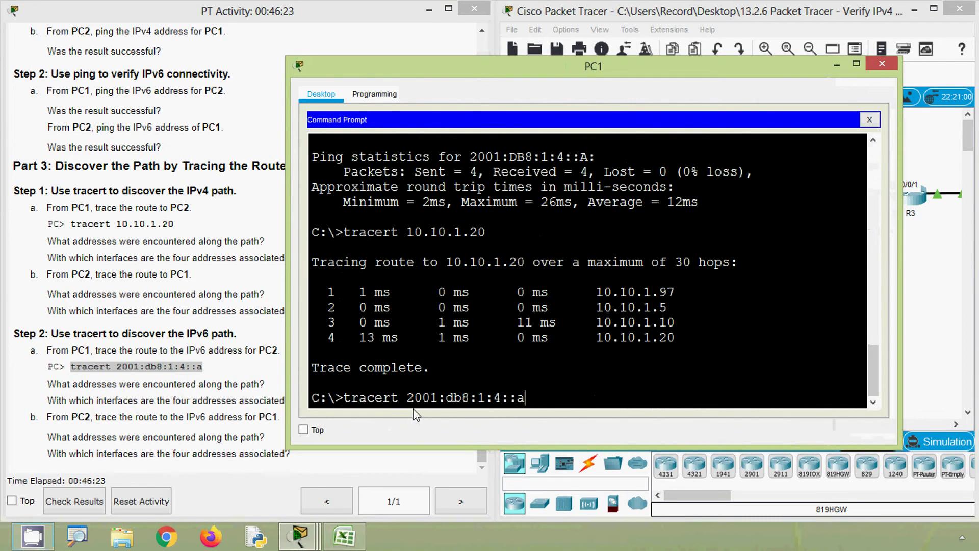
{"action": "key", "text": "Return"}
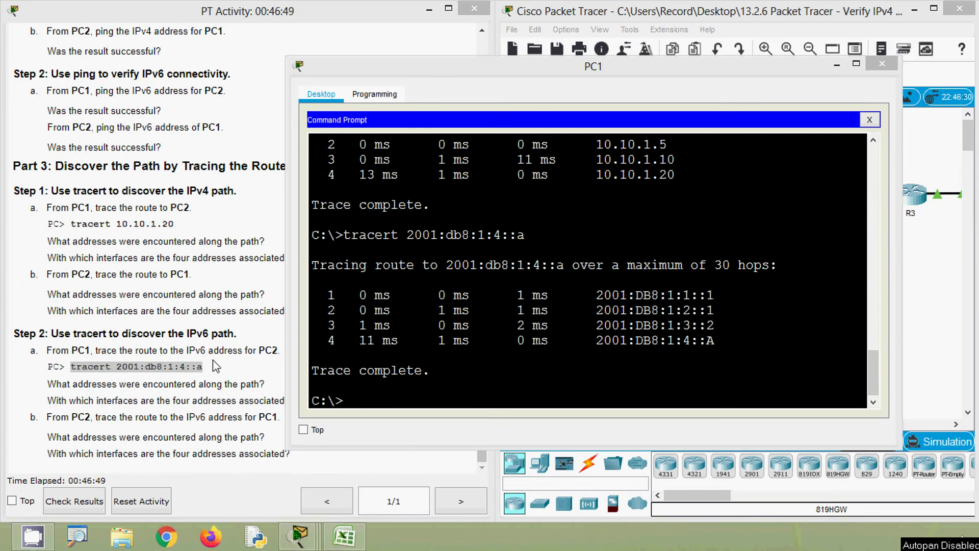
Step: Mark the four hop addresses in PC1's IPv6 trace and check them against the activity's questions
{"action": "left_click", "coordinate": [213, 359]}
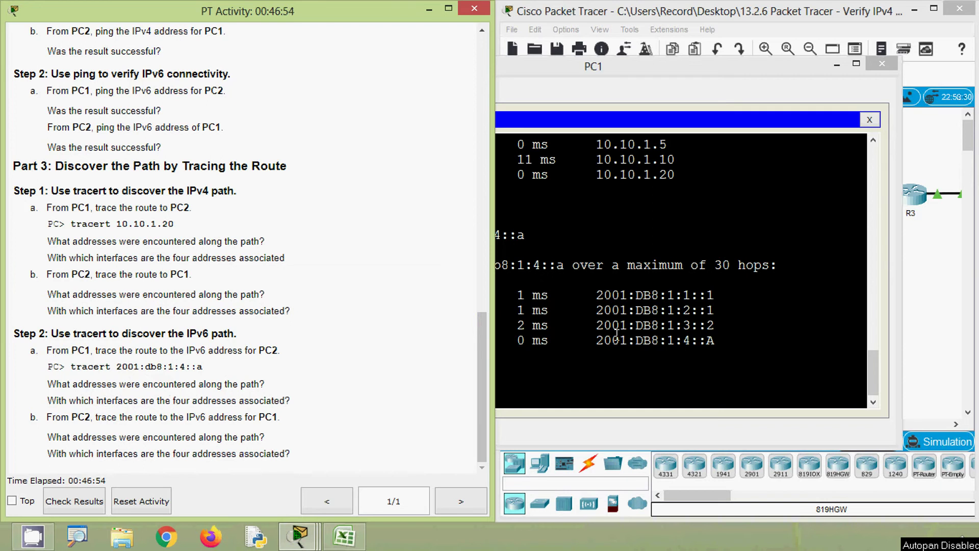
{"action": "left_click_drag", "start_coordinate": [600, 296], "coordinate": [722, 342]}
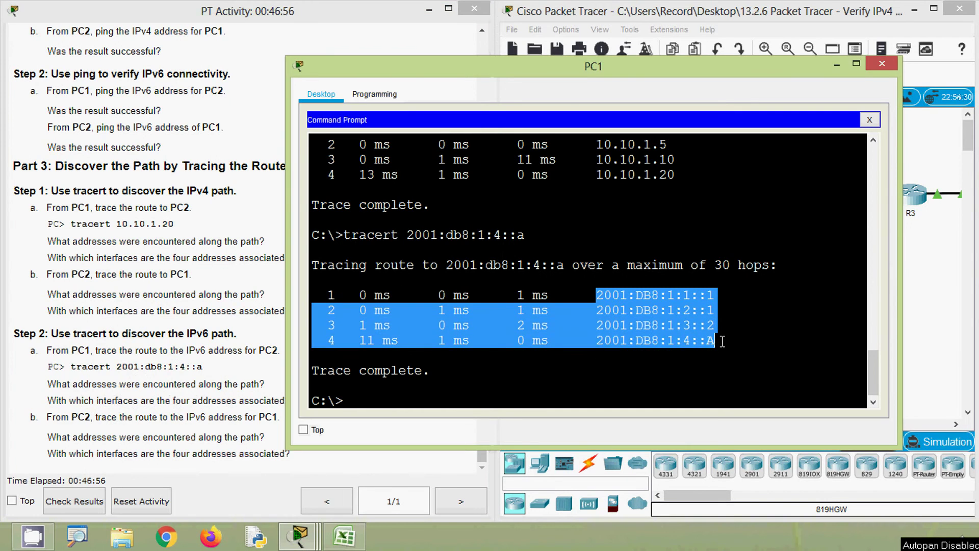
{"action": "left_click", "coordinate": [187, 399]}
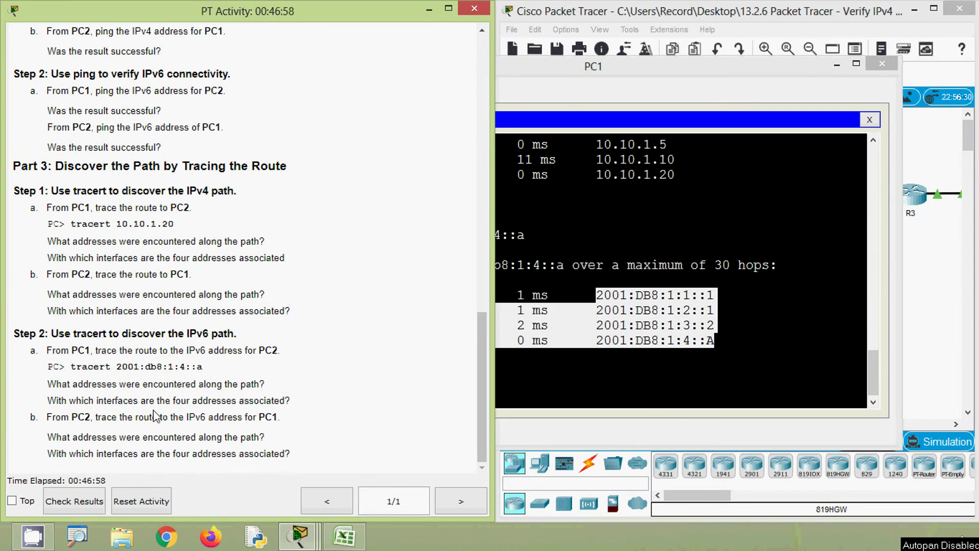
{"action": "left_click", "coordinate": [626, 362]}
Step: Mark the first hop address in PC1's IPv6 trace, place the trace beside the topology, and examine R1's interface towards S1
{"action": "left_click_drag", "start_coordinate": [720, 297], "coordinate": [595, 296]}
{"action": "left_click_drag", "start_coordinate": [617, 79], "coordinate": [358, 61]}
{"action": "left_click_drag", "start_coordinate": [640, 199], "coordinate": [525, 199]}
{"action": "left_click_drag", "start_coordinate": [407, 49], "coordinate": [349, 48]}
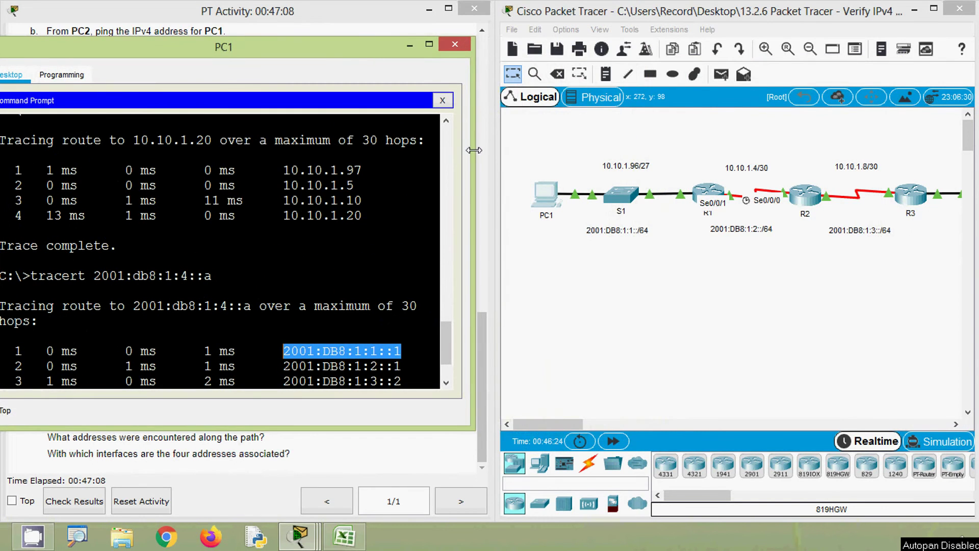
{"action": "left_click_drag", "start_coordinate": [468, 157], "coordinate": [514, 157]}
{"action": "left_click", "coordinate": [422, 353]}
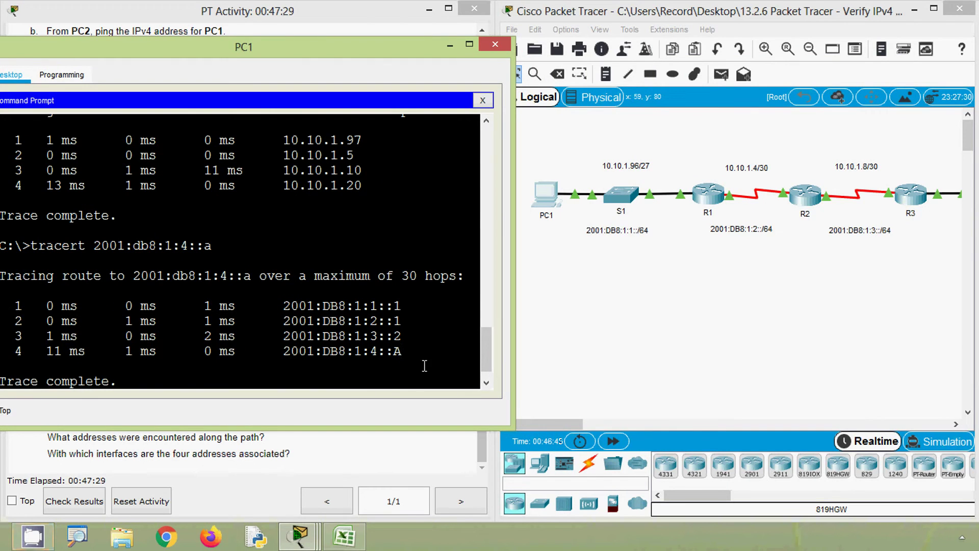
{"action": "left_click", "coordinate": [655, 306]}
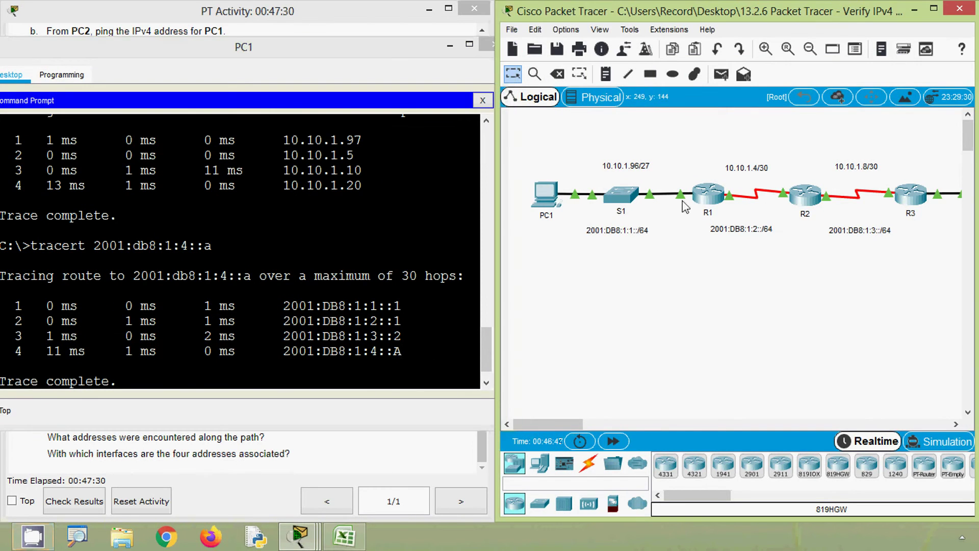
{"action": "mouse_move", "coordinate": [684, 197]}
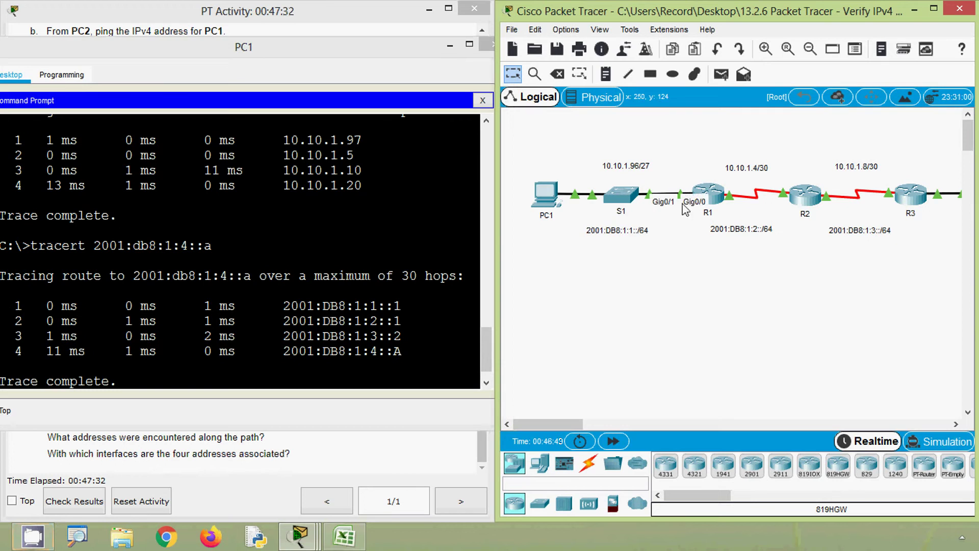
Step: Open R1's command line and run show ipv6 interface brief
{"action": "left_click", "coordinate": [720, 197]}
{"action": "left_click", "coordinate": [533, 355]}
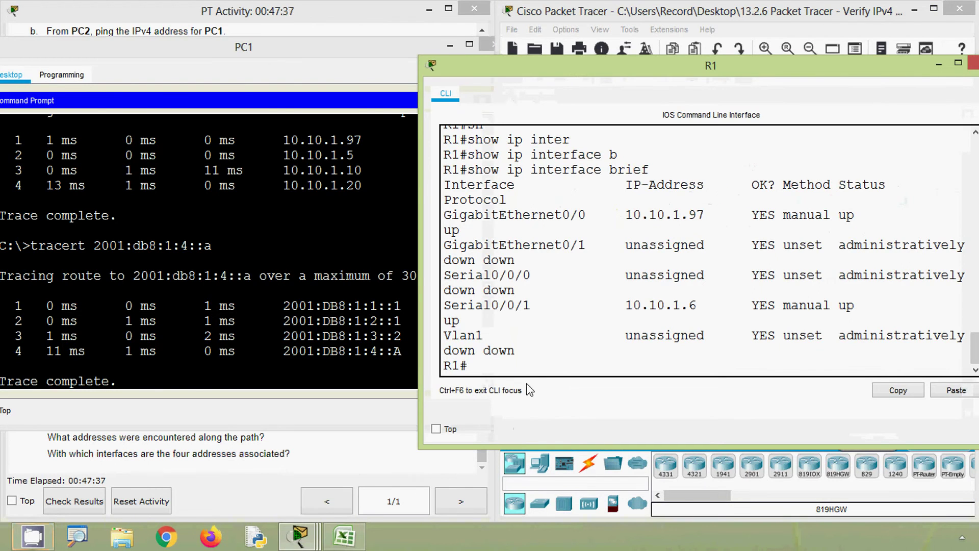
{"action": "type", "text": "sho"}
{"action": "key", "text": "Tab"}
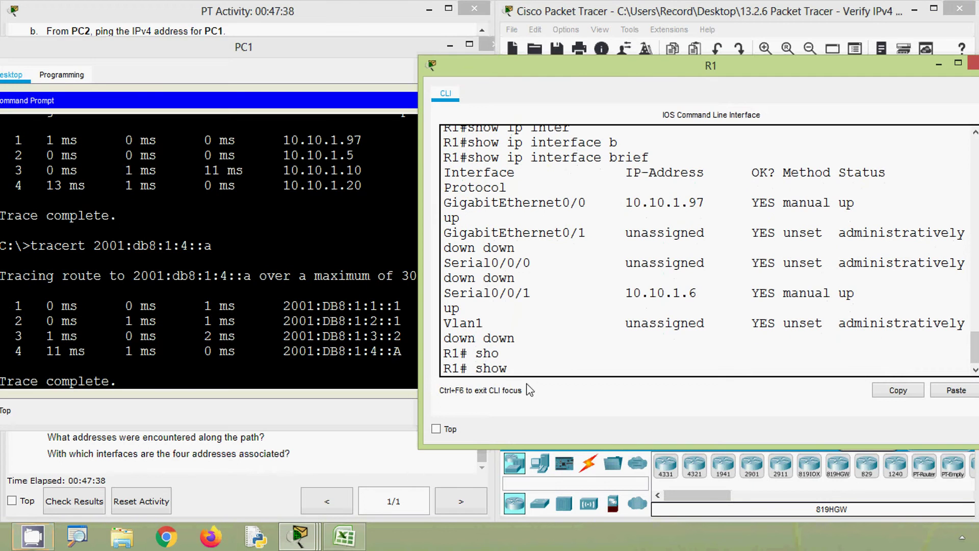
{"action": "type", "text": "ipv"}
{"action": "key", "text": "Tab"}
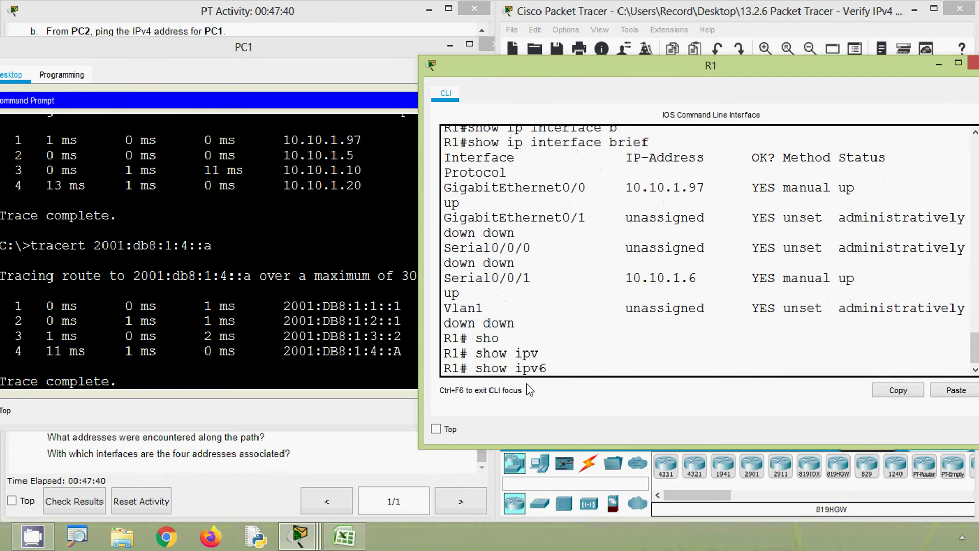
{"action": "type", "text": "inter"}
{"action": "key", "text": "Tab"}
{"action": "type", "text": "b"}
{"action": "key", "text": "Tab"}
{"action": "key", "text": "Return"}
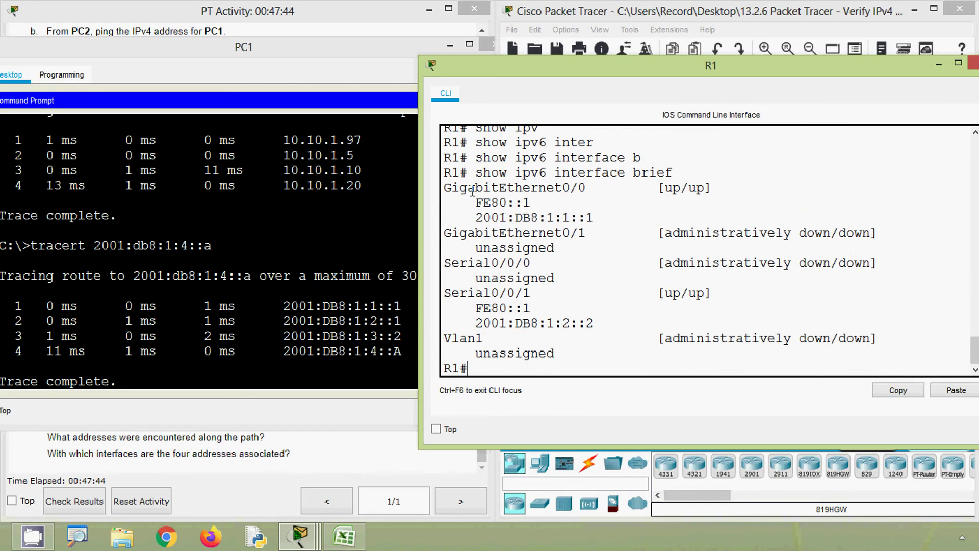
Step: Mark GigabitEthernet0/0 and its address 2001:DB8:1:1::1 in R1's interface list, and close R1's window
{"action": "left_click_drag", "start_coordinate": [450, 191], "coordinate": [605, 188]}
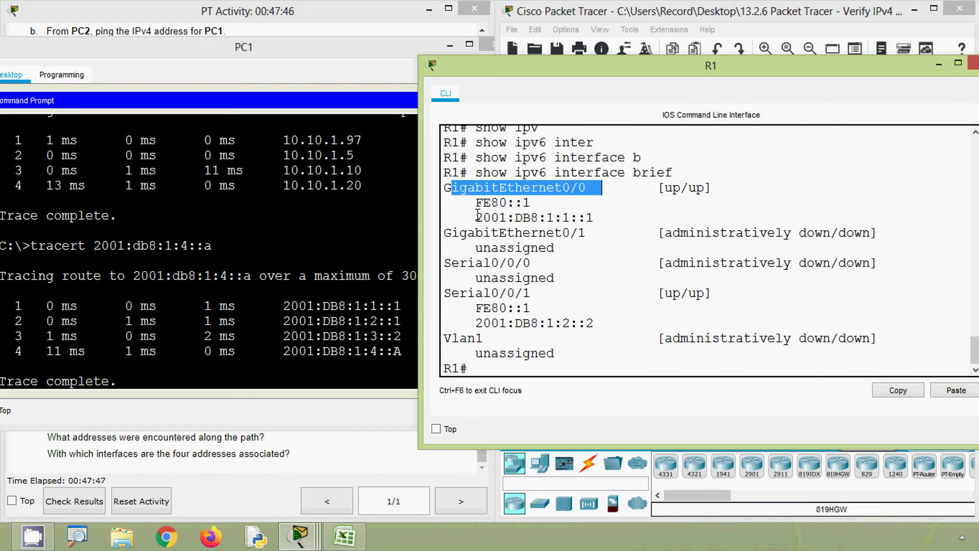
{"action": "left_click_drag", "start_coordinate": [476, 217], "coordinate": [596, 219]}
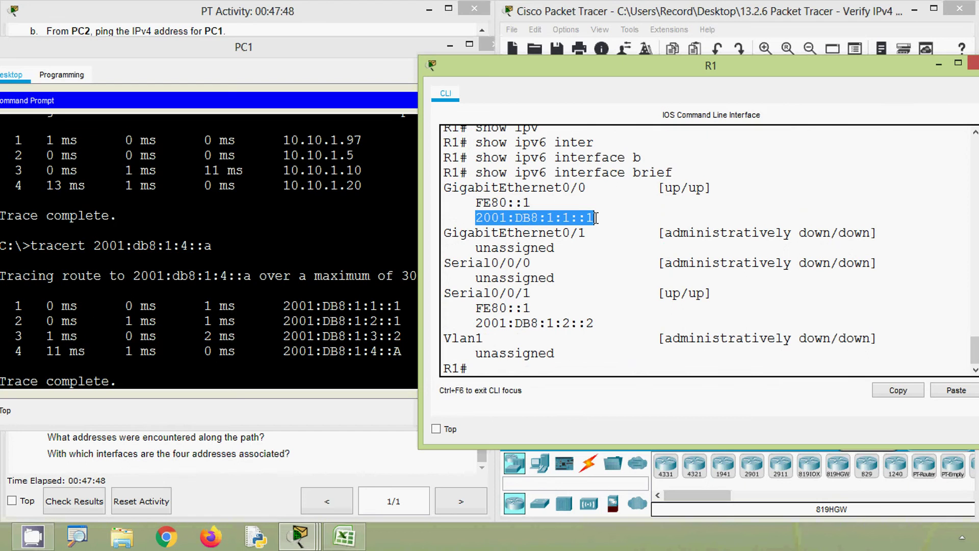
{"action": "left_click", "coordinate": [973, 63]}
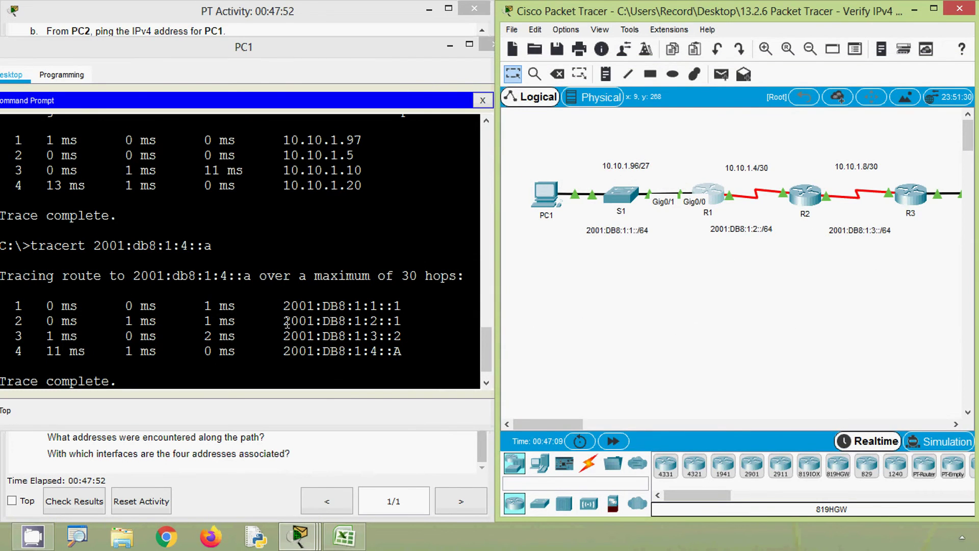
Step: Mark the second hop address in PC1's IPv6 trace and run show ipv6 interface brief on R2
{"action": "left_click_drag", "start_coordinate": [287, 322], "coordinate": [405, 321]}
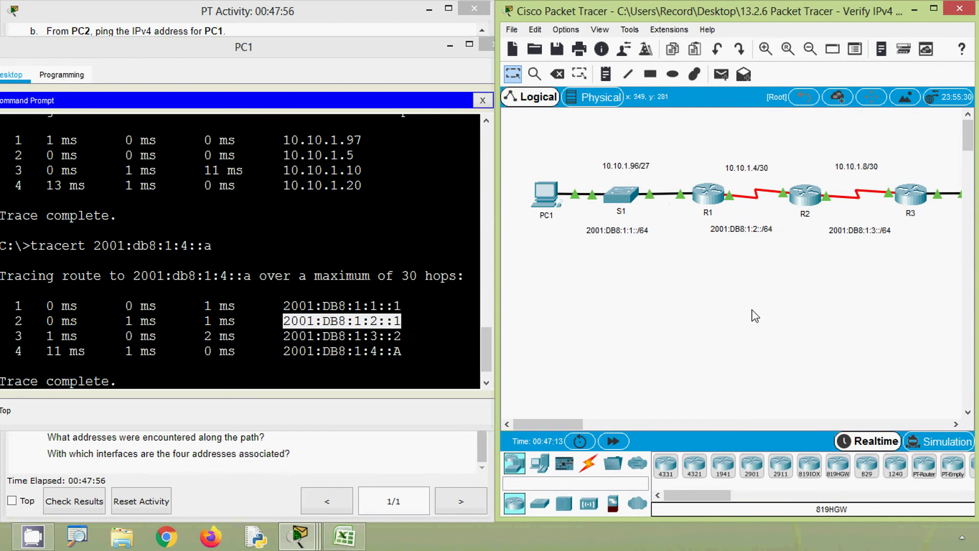
{"action": "mouse_move", "coordinate": [785, 199]}
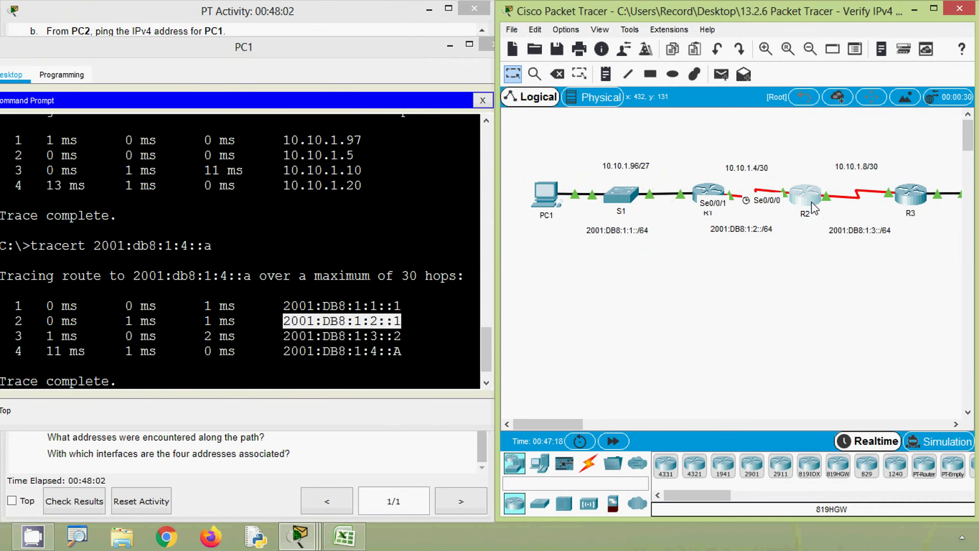
{"action": "left_click", "coordinate": [814, 208]}
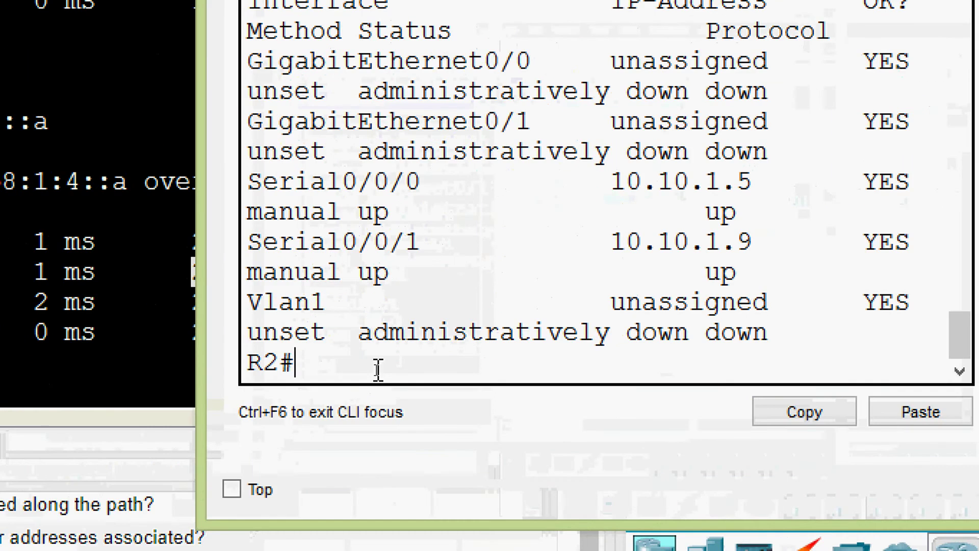
{"action": "type", "text": "sh"}
{"action": "key", "text": "Tab"}
{"action": "type", "text": "ipv"}
{"action": "key", "text": "Tab"}
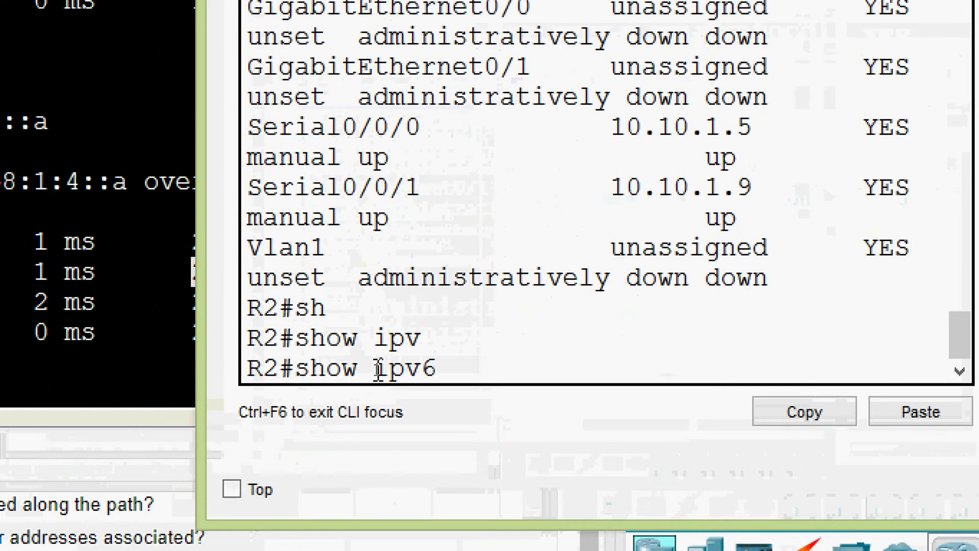
{"action": "type", "text": "inter"}
{"action": "key", "text": "Tab"}
{"action": "type", "text": "b"}
{"action": "key", "text": "Tab"}
{"action": "key", "text": "Return"}
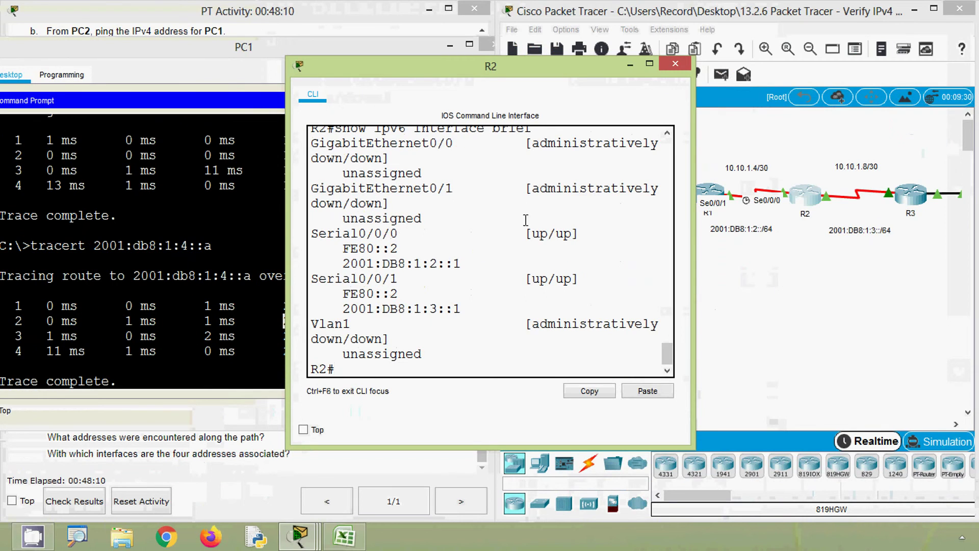
Step: Widen R2's window beside the trace, mark Serial0/0/0 and its address 2001:DB8:1:2::1, and close the window
{"action": "left_click_drag", "start_coordinate": [692, 306], "coordinate": [840, 306]}
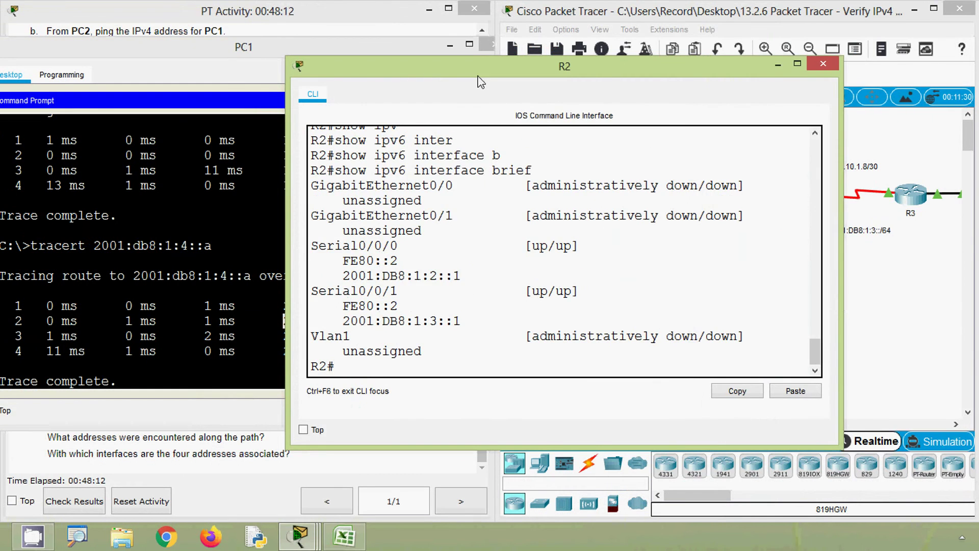
{"action": "left_click_drag", "start_coordinate": [479, 78], "coordinate": [637, 79]}
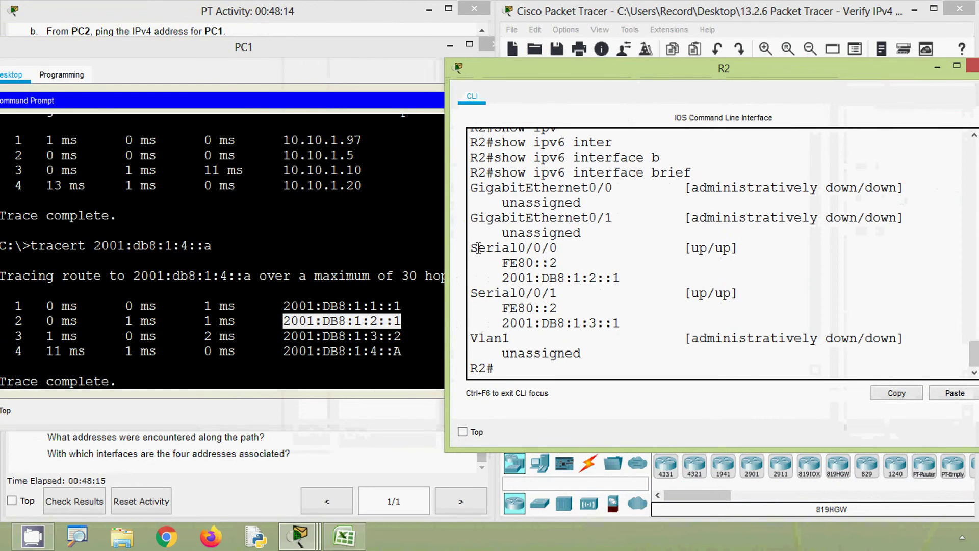
{"action": "left_click_drag", "start_coordinate": [472, 248], "coordinate": [581, 248]}
{"action": "left_click_drag", "start_coordinate": [503, 278], "coordinate": [621, 278]}
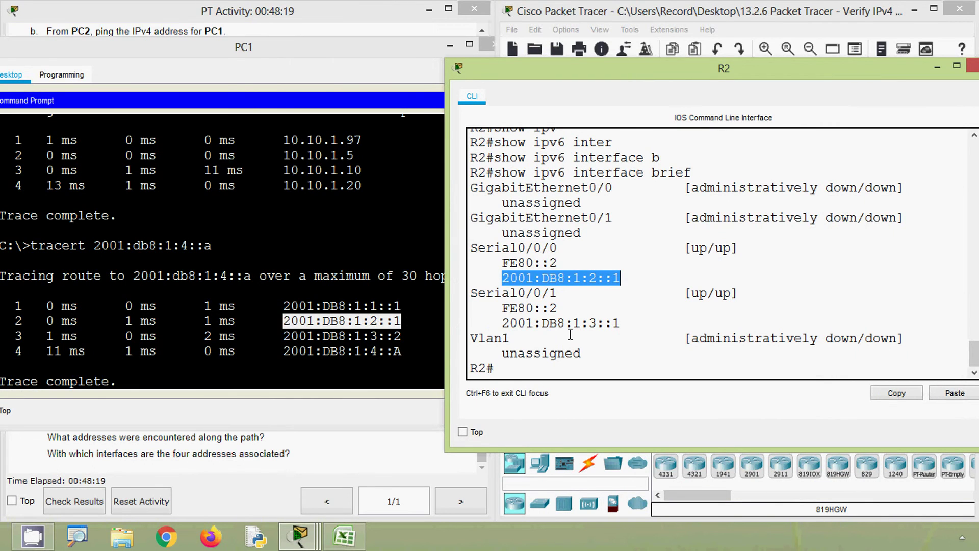
{"action": "left_click", "coordinate": [571, 335]}
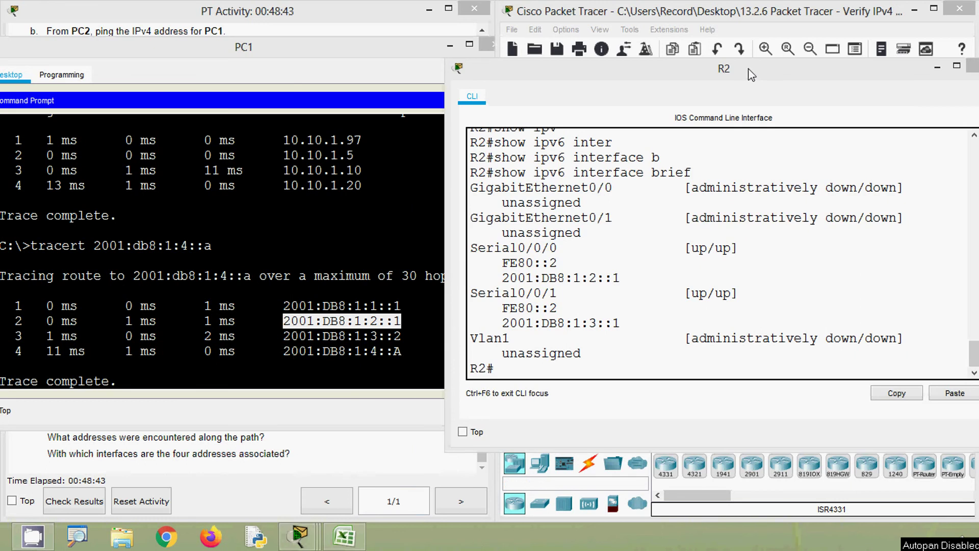
{"action": "left_click_drag", "start_coordinate": [751, 75], "coordinate": [607, 110]}
{"action": "left_click", "coordinate": [844, 102]}
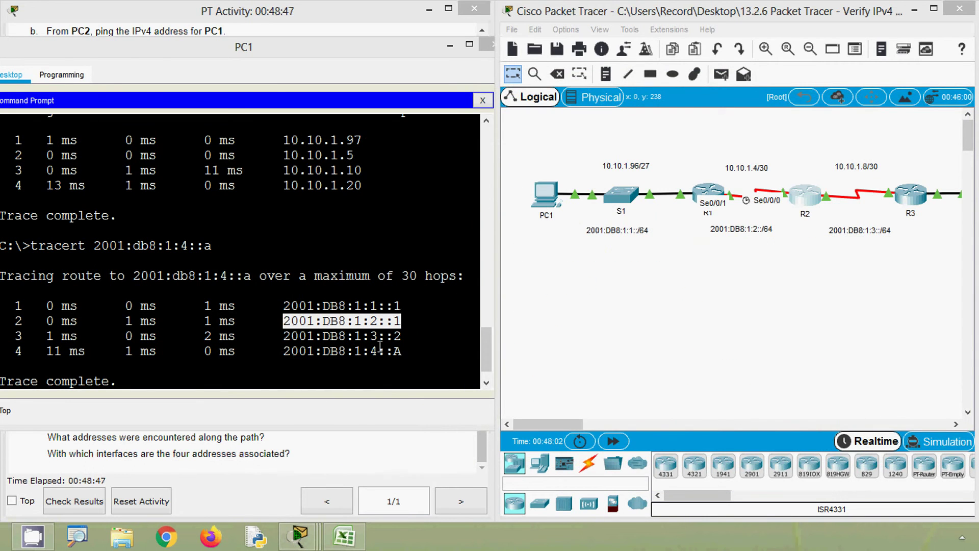
Step: Open R3's command line from the topology and run show ipv6 interface brief
{"action": "left_click_drag", "start_coordinate": [555, 421], "coordinate": [567, 419]}
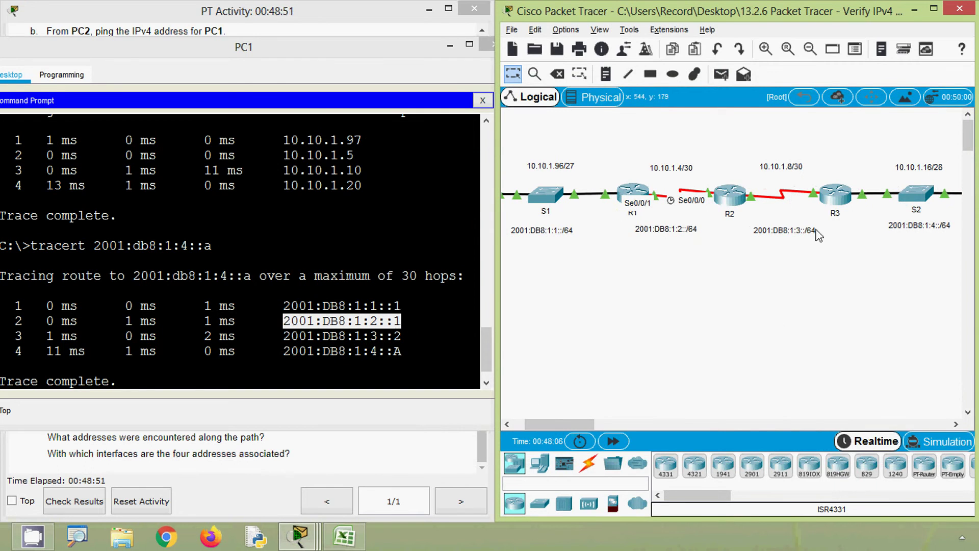
{"action": "mouse_move", "coordinate": [816, 196]}
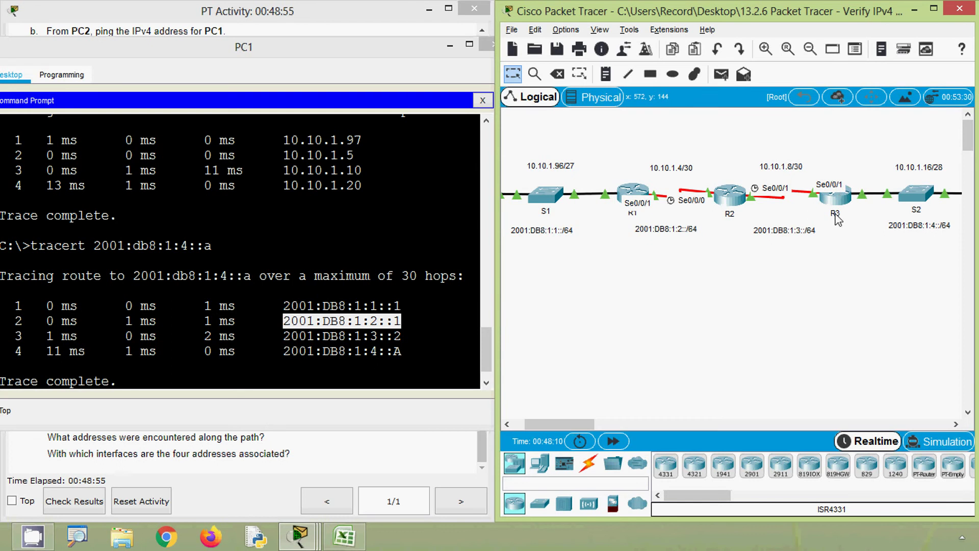
{"action": "left_click", "coordinate": [835, 196]}
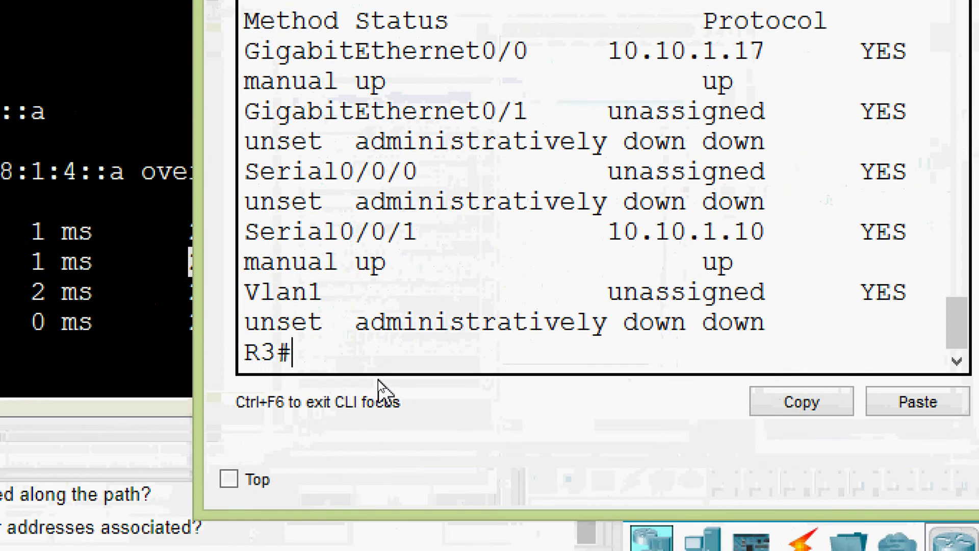
{"action": "type", "text": "sh"}
{"action": "key", "text": "Tab"}
{"action": "type", "text": "ipv"}
{"action": "key", "text": "Tab"}
{"action": "type", "text": "inter"}
{"action": "key", "text": "Tab"}
{"action": "type", "text": "b"}
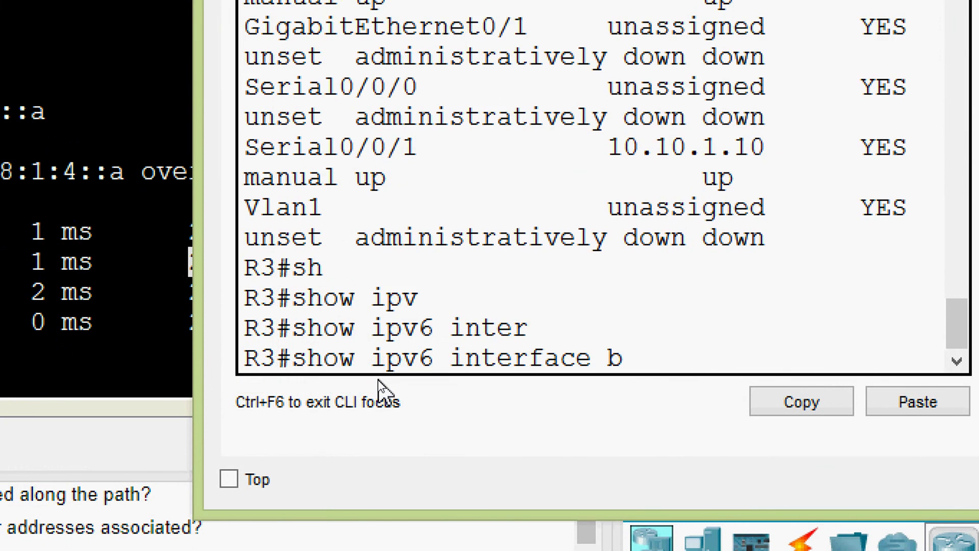
{"action": "key", "text": "Return"}
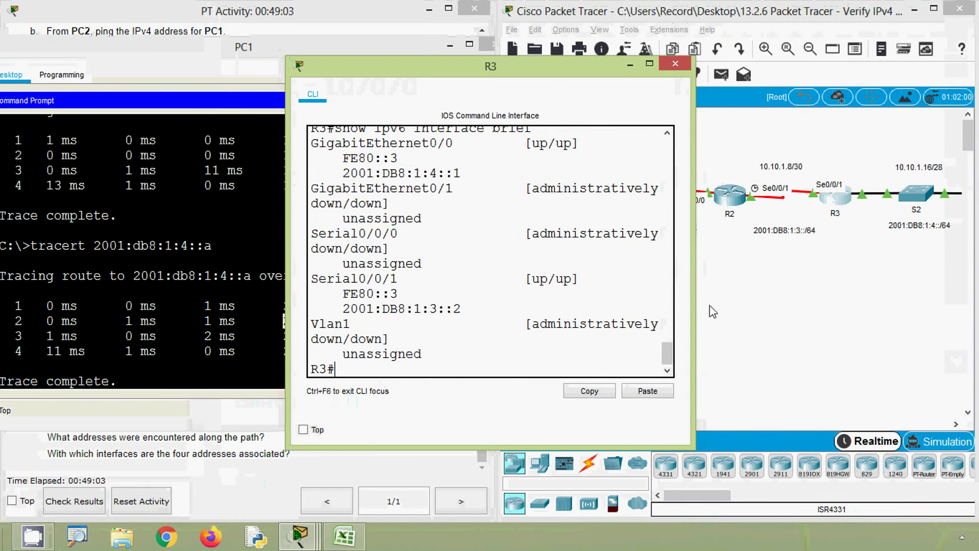
Step: Widen R3's window, mark Serial0/0/1 in its interface list, and move the window clear of PC1's trace
{"action": "left_click_drag", "start_coordinate": [696, 311], "coordinate": [857, 310]}
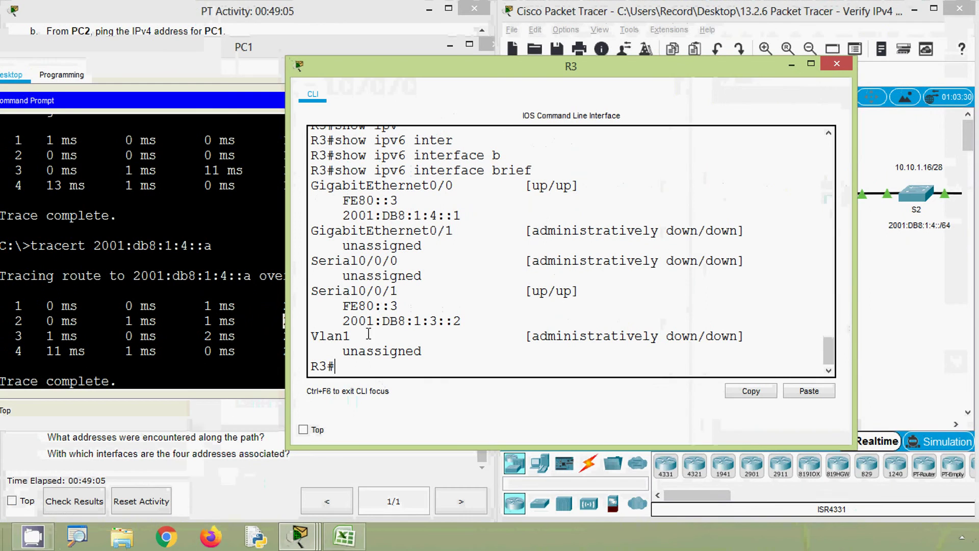
{"action": "left_click_drag", "start_coordinate": [310, 292], "coordinate": [406, 293]}
{"action": "left_click_drag", "start_coordinate": [403, 69], "coordinate": [429, 72]}
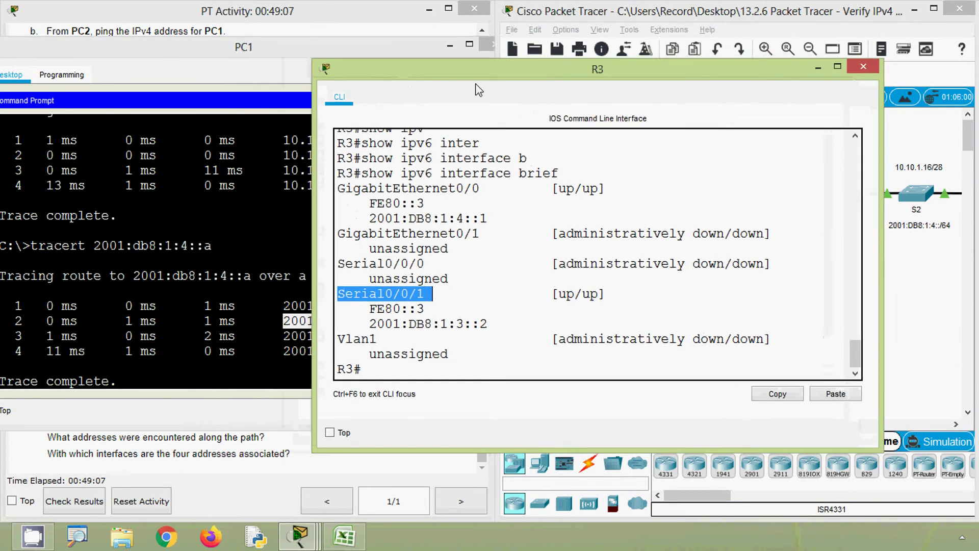
{"action": "left_click_drag", "start_coordinate": [478, 90], "coordinate": [612, 81]}
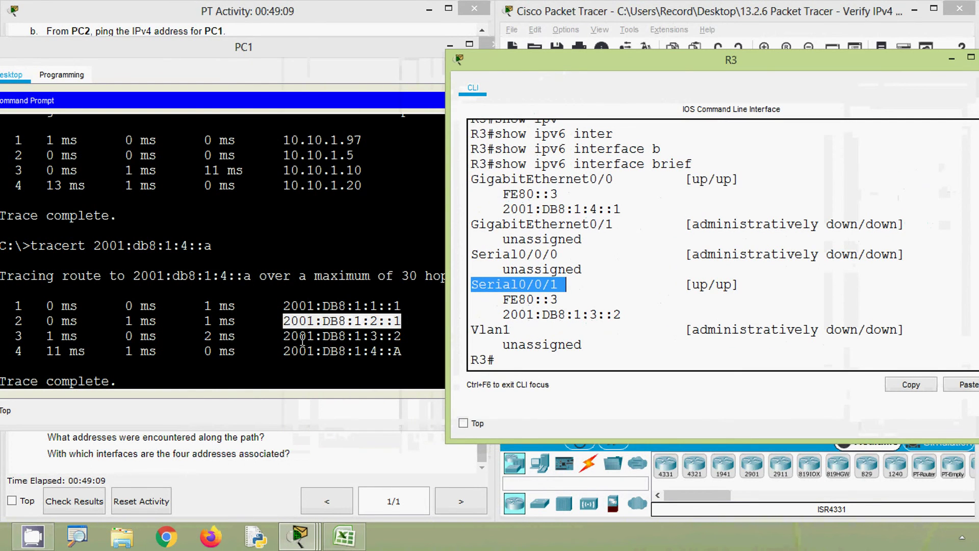
Step: Mark the third hop 2001:DB8:1:3::2 in PC1's trace and the matching address in R3's list, and close R3's window
{"action": "left_click_drag", "start_coordinate": [284, 336], "coordinate": [401, 337]}
{"action": "left_click", "coordinate": [553, 337]}
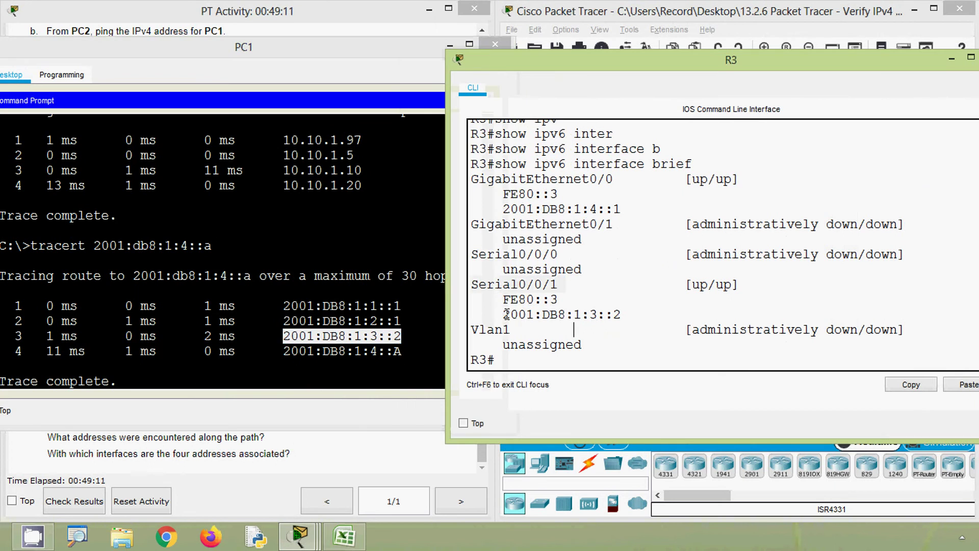
{"action": "left_click_drag", "start_coordinate": [504, 314], "coordinate": [629, 320]}
{"action": "left_click", "coordinate": [641, 315]}
{"action": "left_click_drag", "start_coordinate": [744, 61], "coordinate": [659, 71]}
{"action": "left_click", "coordinate": [911, 69]}
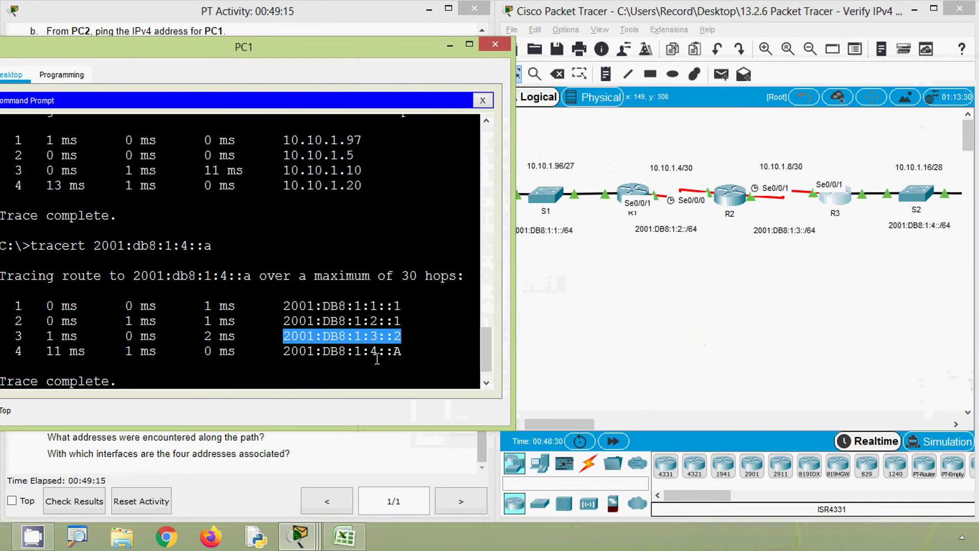
Step: Mark the fourth hop 2001:DB8:1:4::A in PC1's trace, bring PC2 into view in the topology, and minimize PC1's window
{"action": "left_click_drag", "start_coordinate": [402, 352], "coordinate": [288, 355]}
{"action": "left_click_drag", "start_coordinate": [547, 427], "coordinate": [566, 421]}
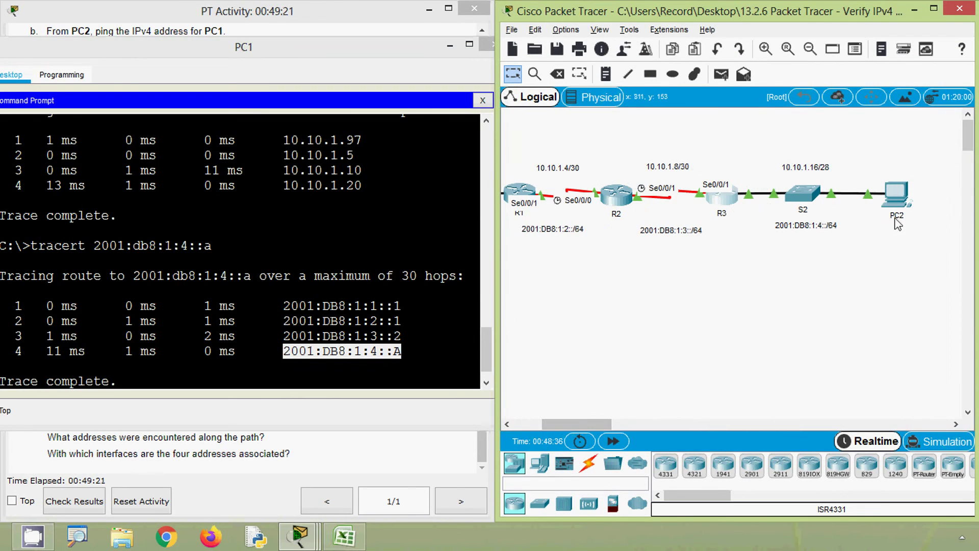
{"action": "left_click", "coordinate": [437, 343]}
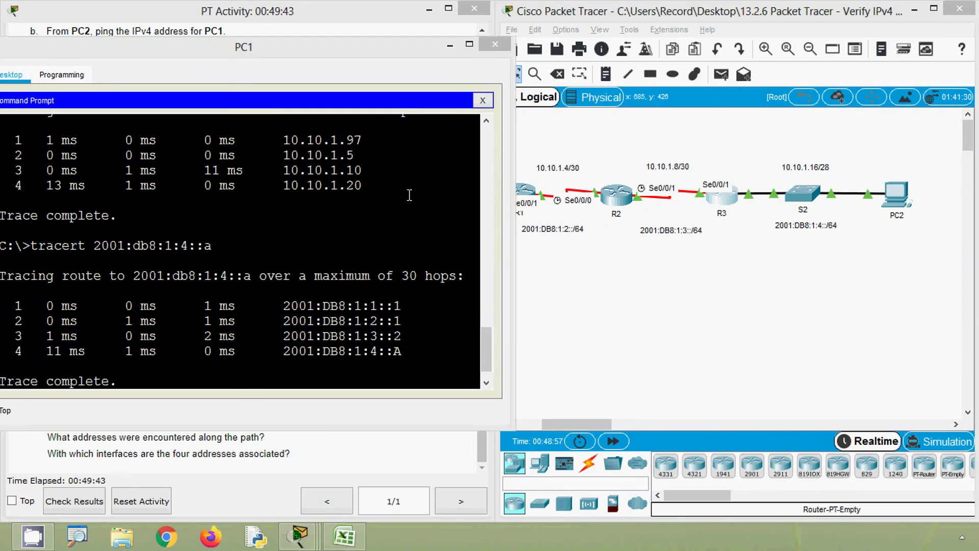
{"action": "left_click", "coordinate": [450, 46]}
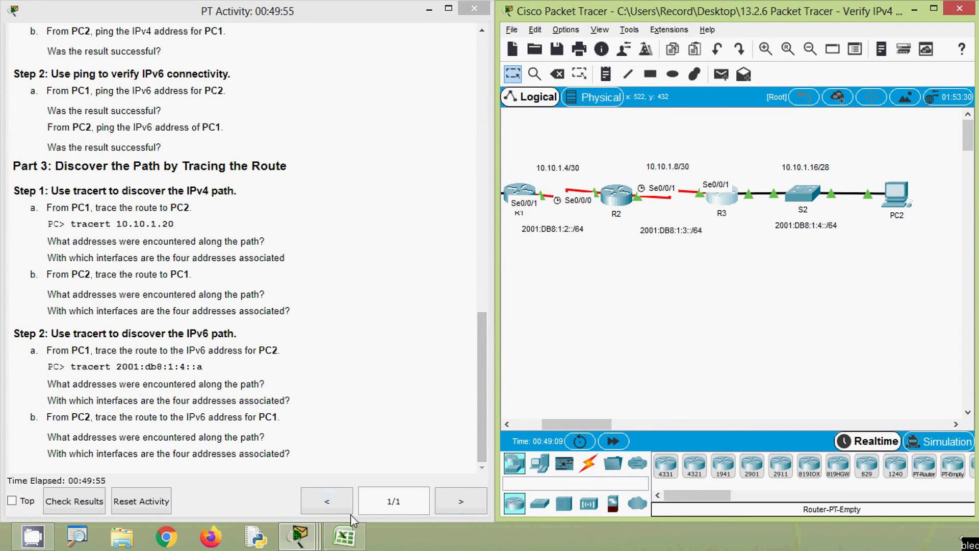
Step: Switch to the Excel addressing table, copy PC1's IPv6 address 2001:DB8:1:1::A without its prefix length, and minimize the workbook
{"action": "left_click", "coordinate": [344, 535]}
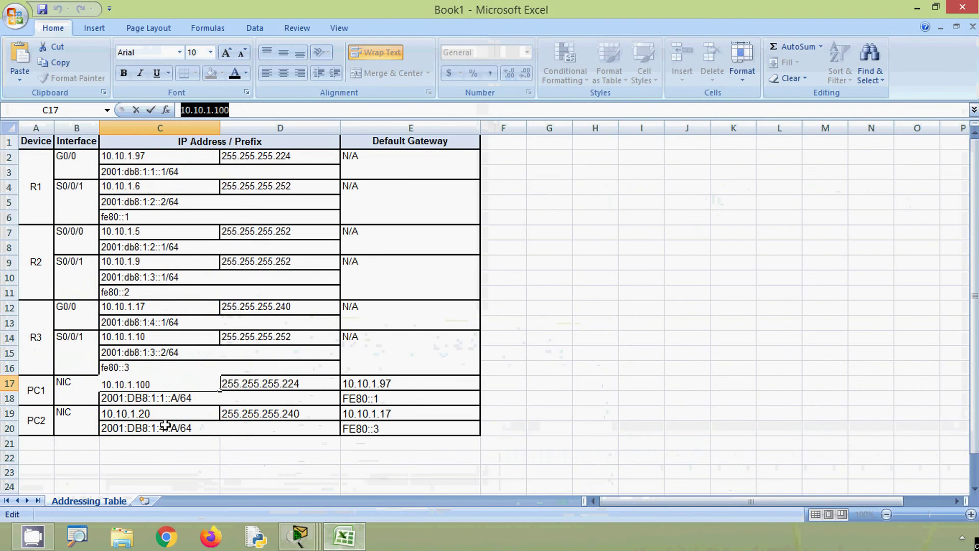
{"action": "left_click", "coordinate": [199, 398]}
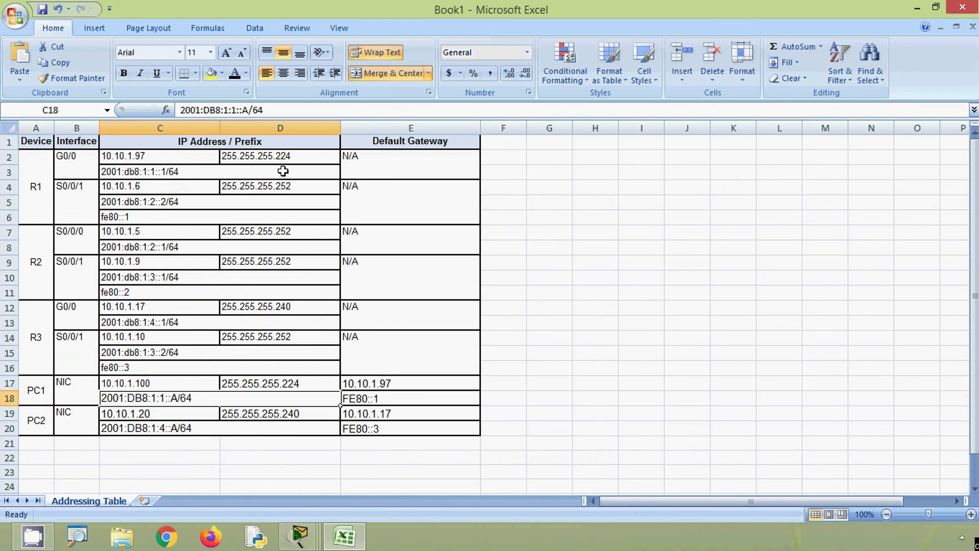
{"action": "left_click_drag", "start_coordinate": [248, 110], "coordinate": [180, 110]}
{"action": "key", "text": "ctrl+c"}
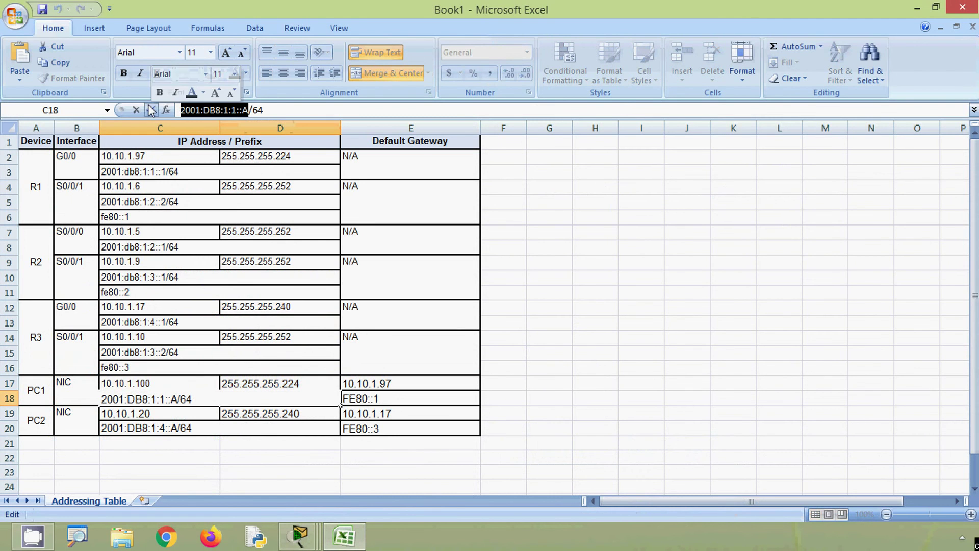
{"action": "left_click", "coordinate": [917, 8]}
Step: Open PC2's command prompt and run tracert with the copied address 2001:DB8:1:1::A
{"action": "left_click", "coordinate": [897, 195]}
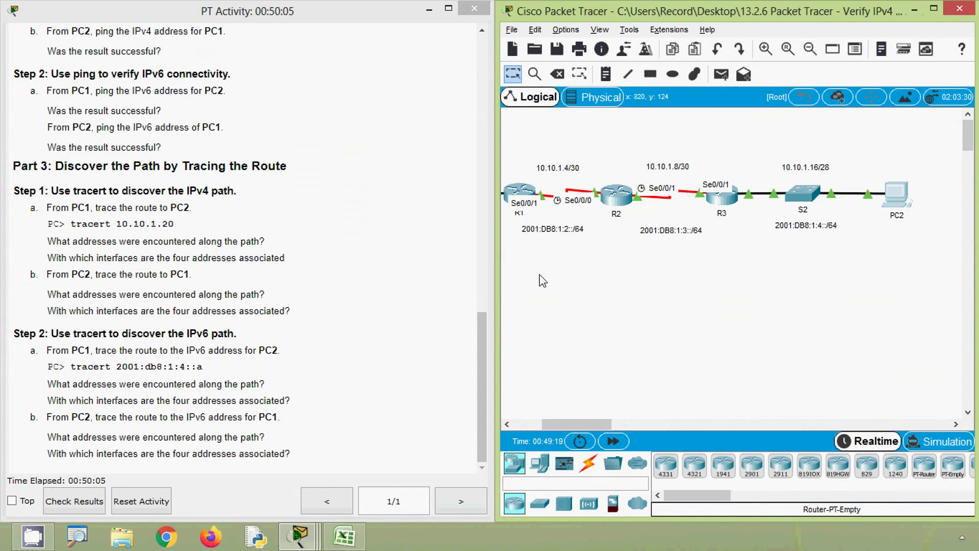
{"action": "left_click", "coordinate": [583, 174]}
{"action": "scroll", "coordinate": [378, 361], "scroll_direction": "down", "scroll_amount": 15}
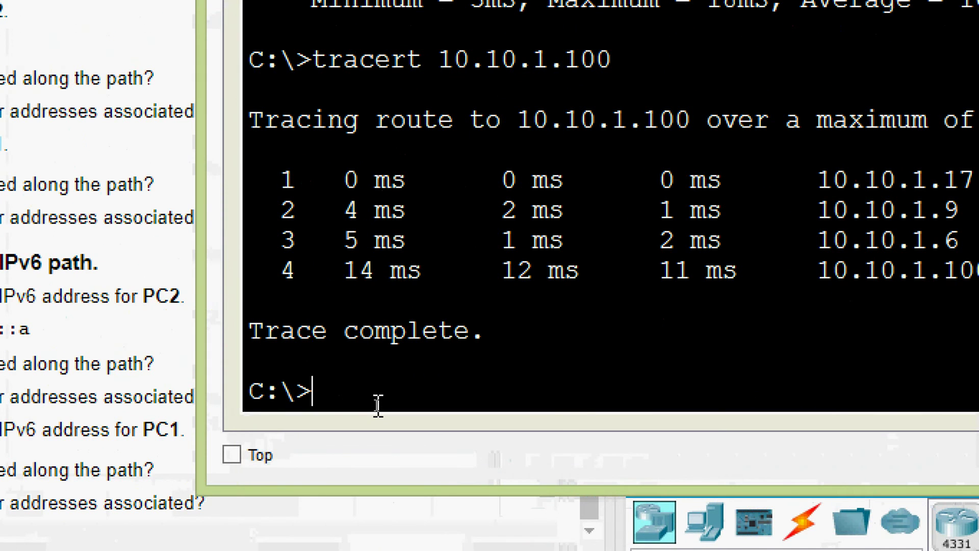
{"action": "type", "text": "tracert"}
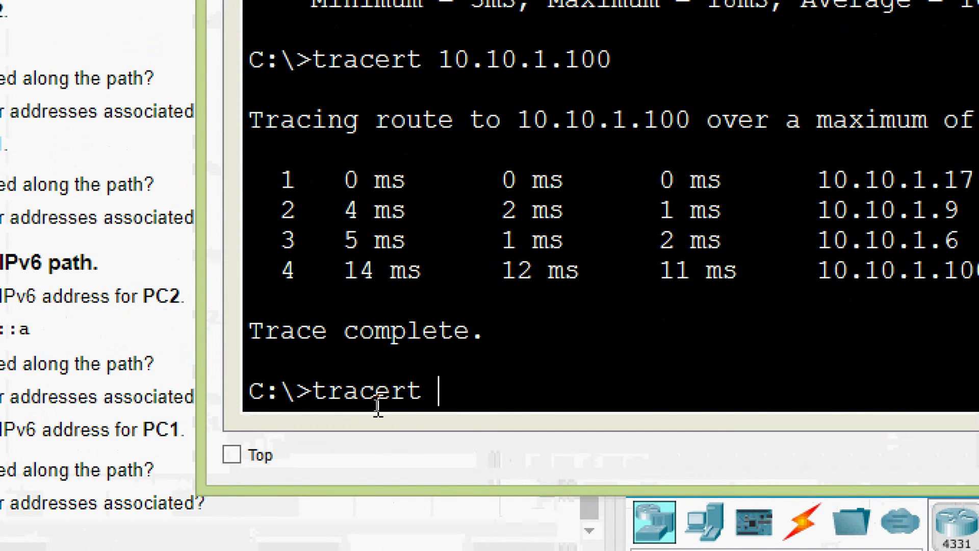
{"action": "right_click", "coordinate": [461, 389]}
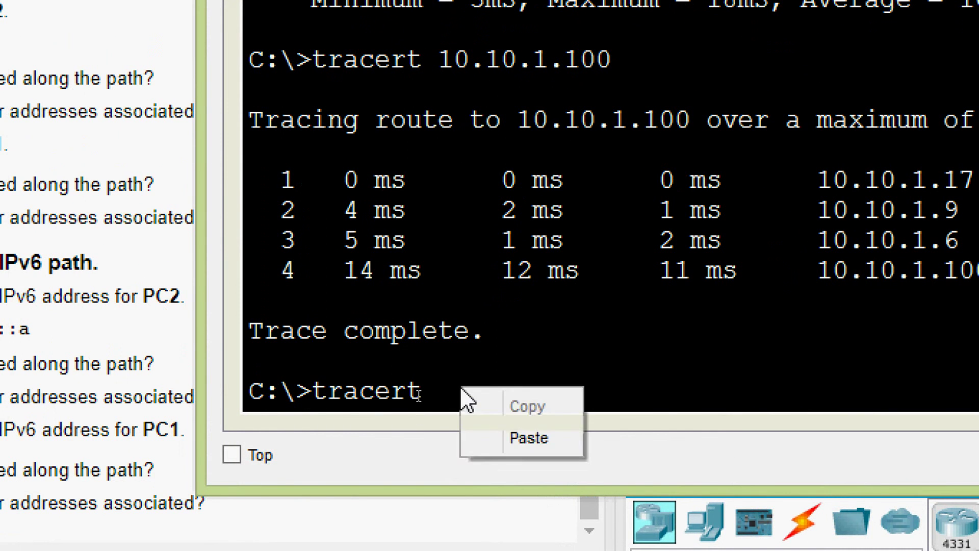
{"action": "left_click", "coordinate": [508, 439]}
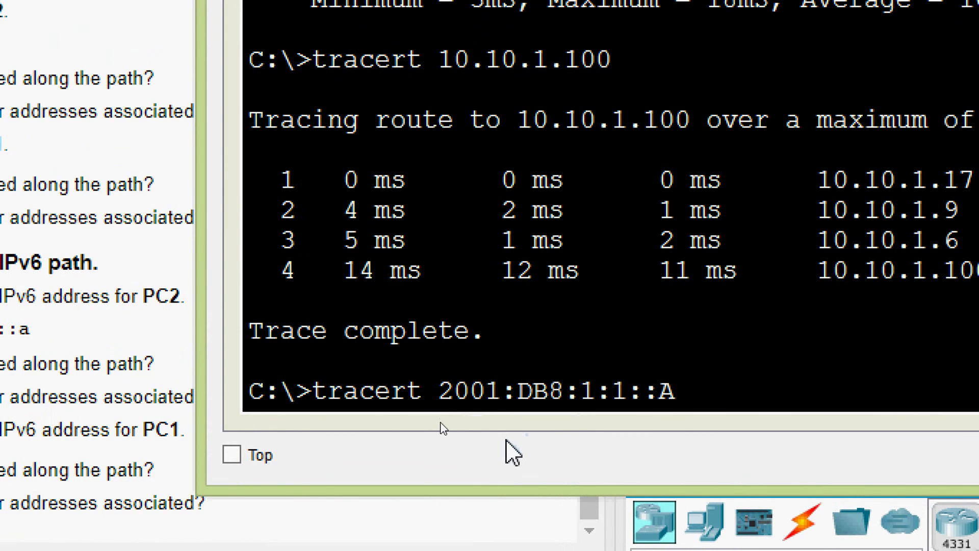
{"action": "key", "text": "Return"}
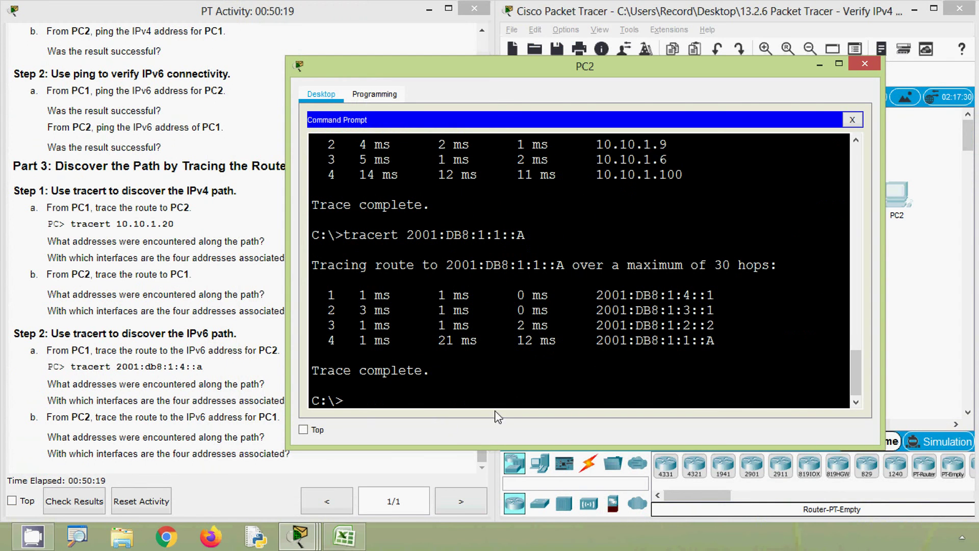
Step: Mark the four hop addresses in PC2's IPv6 trace and compare them with the last two path questions in the instructions
{"action": "left_click_drag", "start_coordinate": [716, 341], "coordinate": [596, 294]}
{"action": "left_click", "coordinate": [607, 325]}
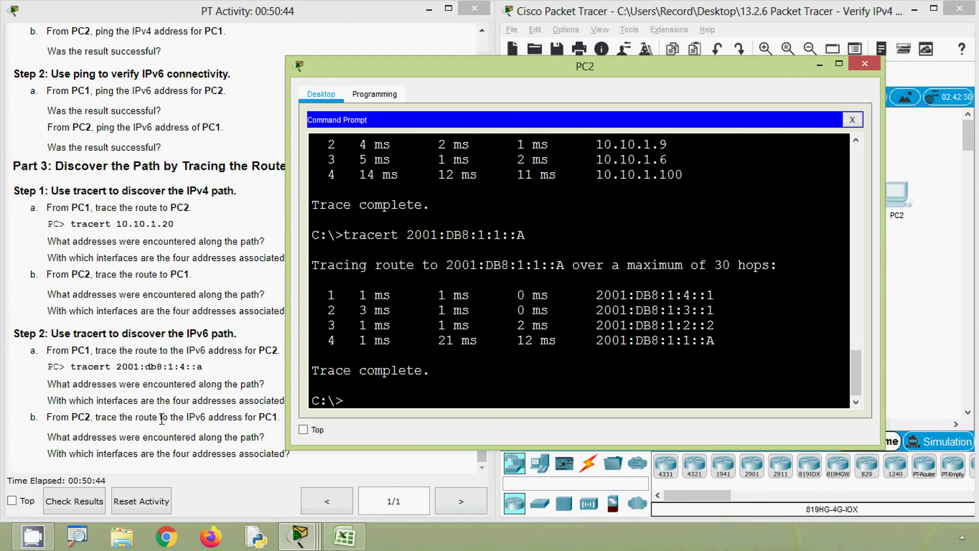
{"action": "left_click", "coordinate": [160, 449]}
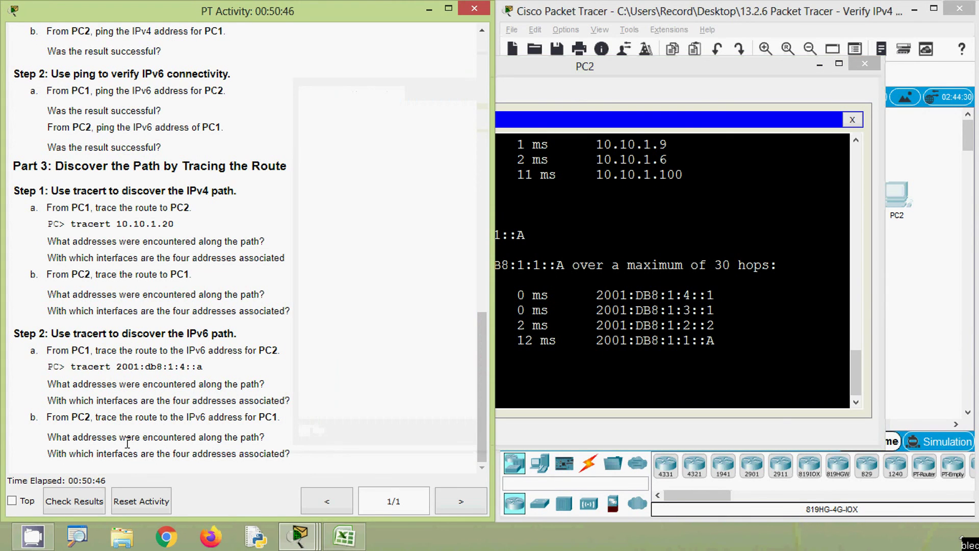
{"action": "left_click", "coordinate": [628, 346]}
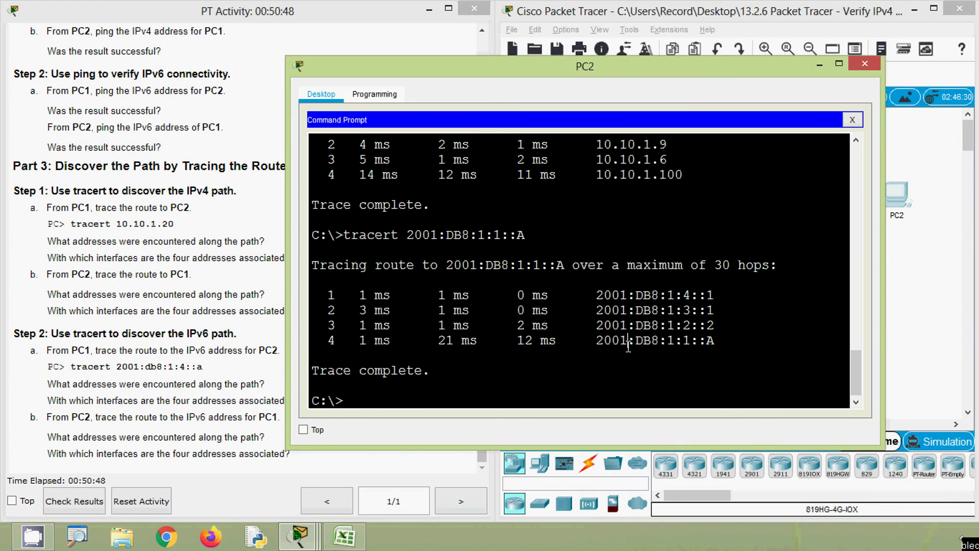
{"action": "left_click_drag", "start_coordinate": [670, 295], "coordinate": [720, 340]}
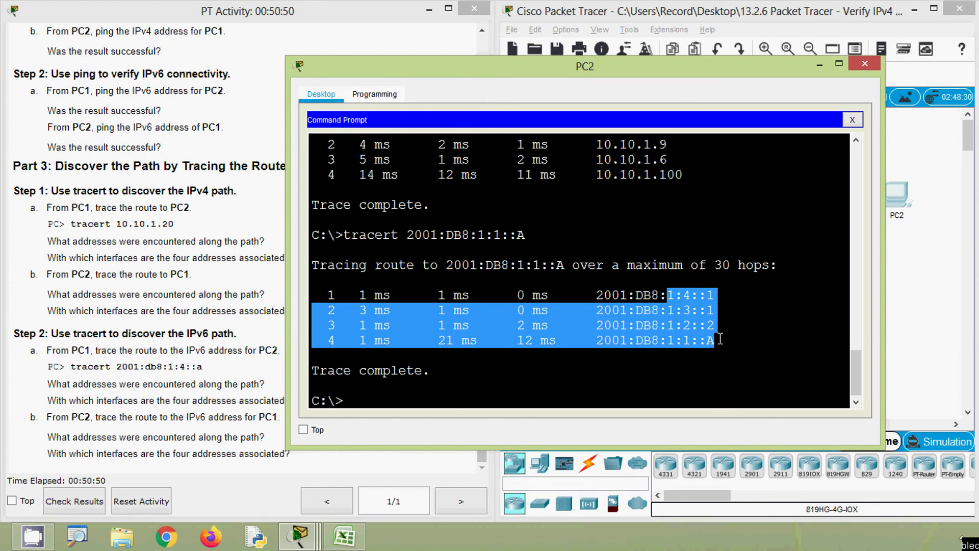
{"action": "left_click", "coordinate": [163, 448]}
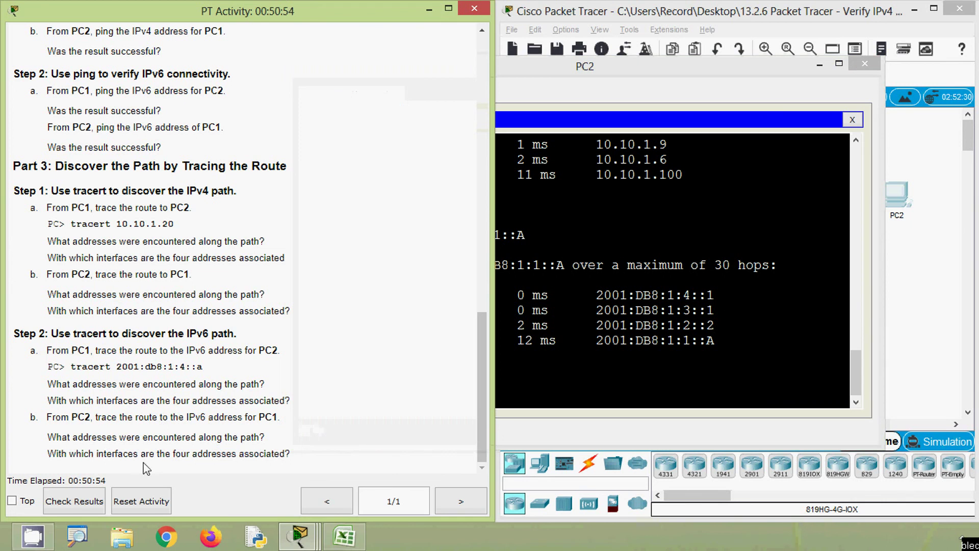
{"action": "left_click", "coordinate": [615, 349]}
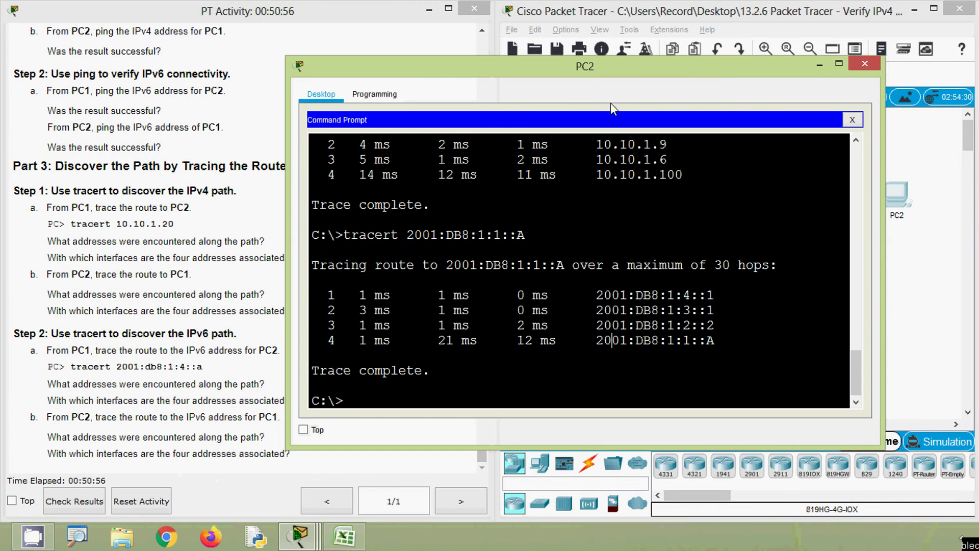
Step: Narrow PC2's window, place it beside the topology, and mark the first hop address 2001:DB8:1:4::1
{"action": "left_click_drag", "start_coordinate": [883, 209], "coordinate": [780, 209]}
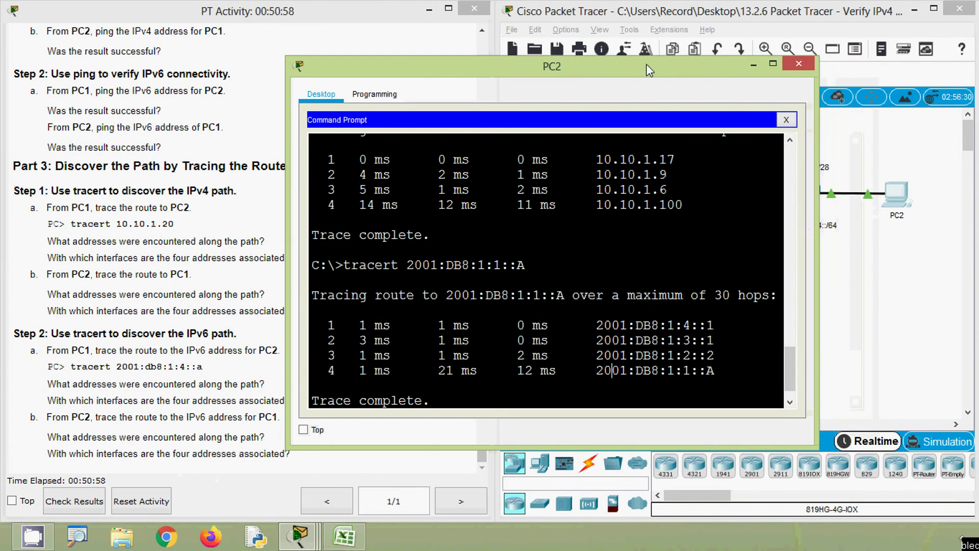
{"action": "left_click_drag", "start_coordinate": [646, 63], "coordinate": [356, 75]}
{"action": "left_click_drag", "start_coordinate": [312, 67], "coordinate": [354, 47]}
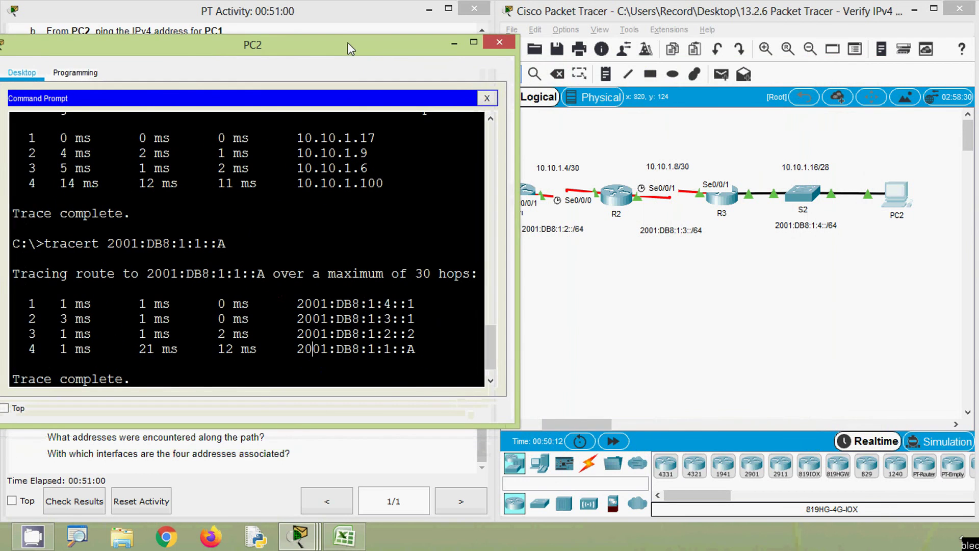
{"action": "left_click_drag", "start_coordinate": [298, 303], "coordinate": [417, 304]}
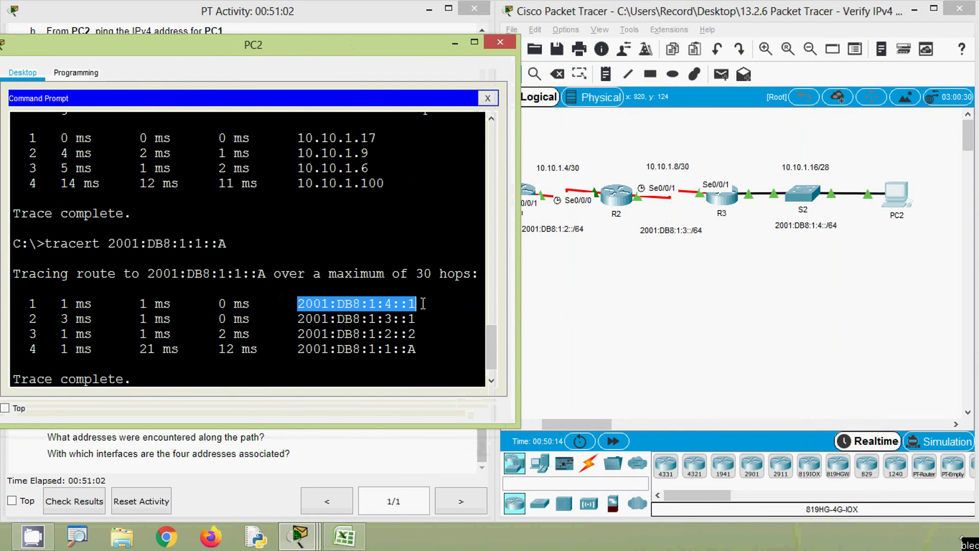
Step: Check the port labels on the R3–S2 link in the topology and mark the 3::1 ending of the second hop in PC2's trace
{"action": "left_click", "coordinate": [681, 328]}
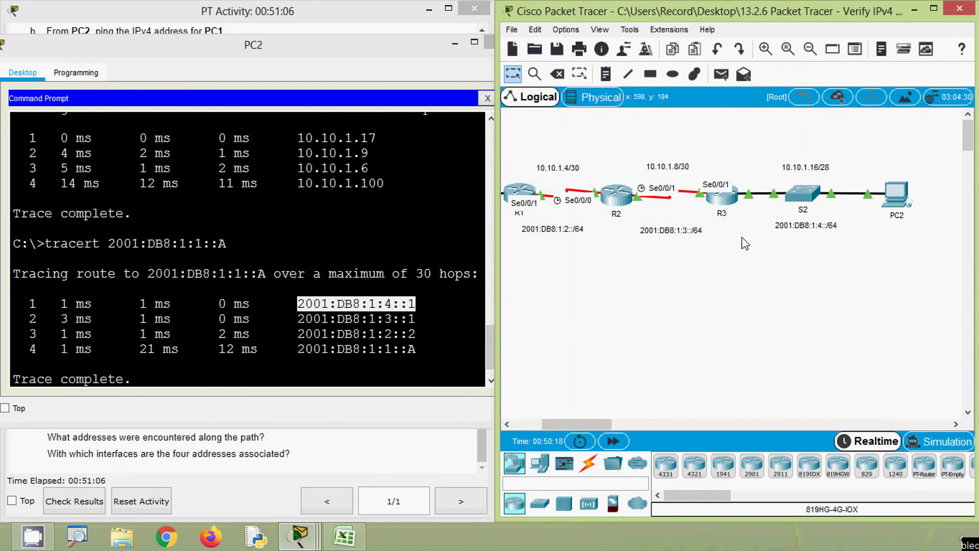
{"action": "mouse_move", "coordinate": [751, 203]}
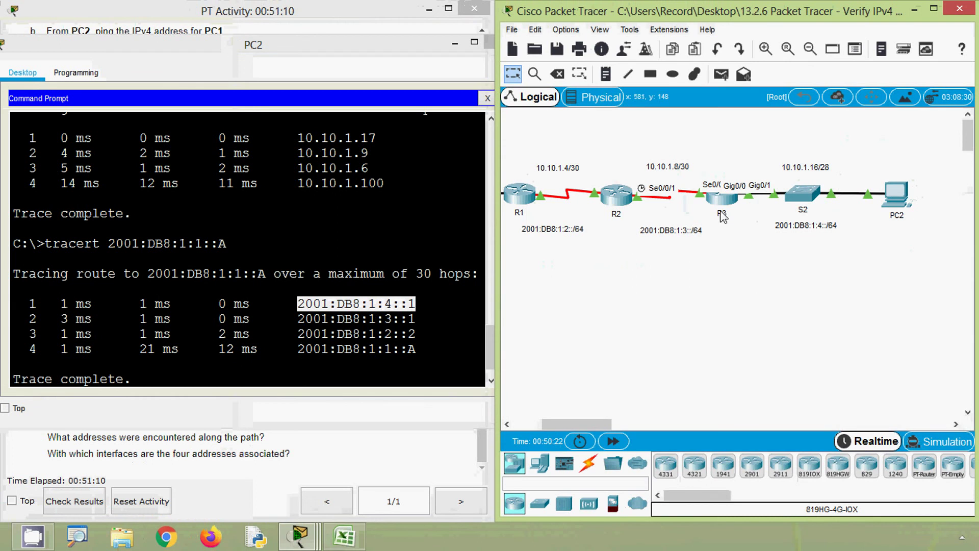
{"action": "key", "text": "alt"}
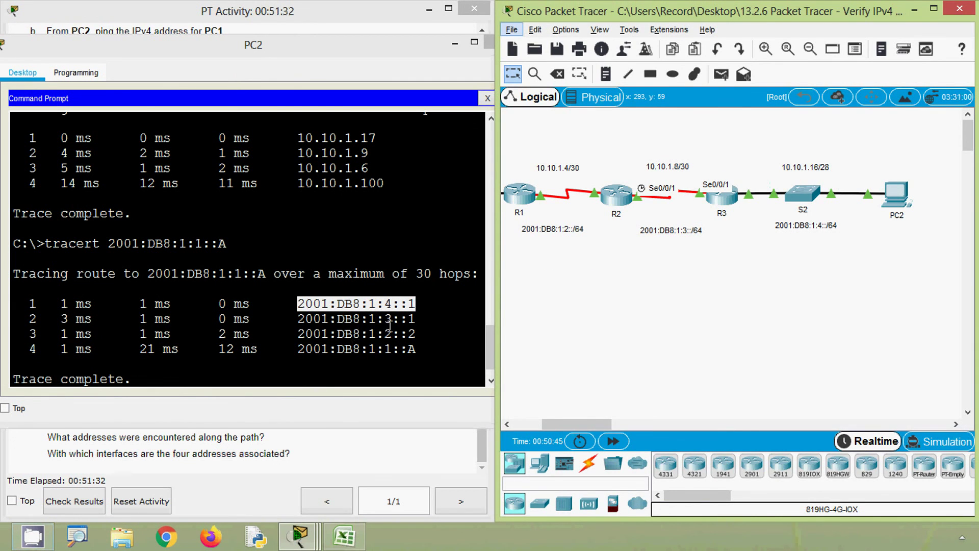
{"action": "left_click_drag", "start_coordinate": [383, 321], "coordinate": [416, 321]}
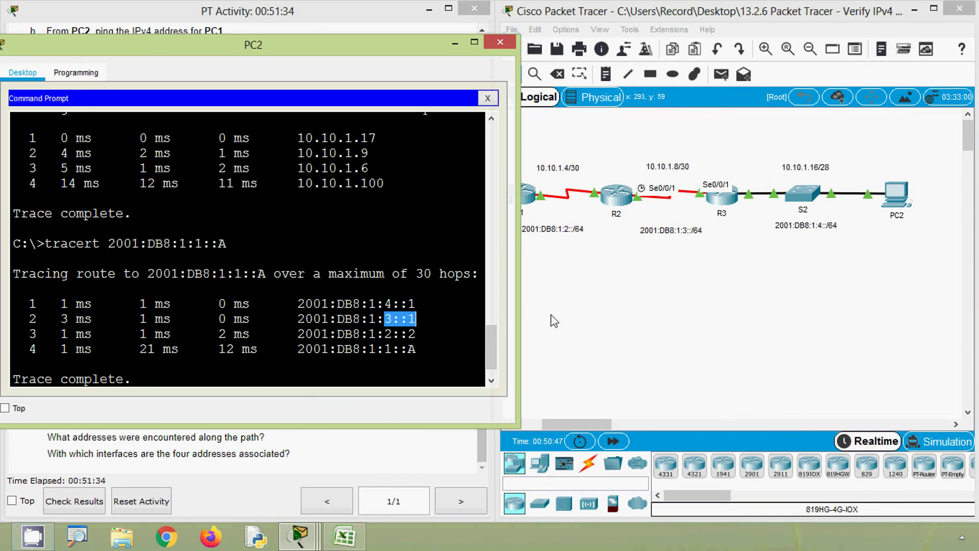
Step: Mark the 2::2 ending of the third hop in PC2's trace and check the port labels on the R1–R2 link in the topology
{"action": "left_click", "coordinate": [641, 337]}
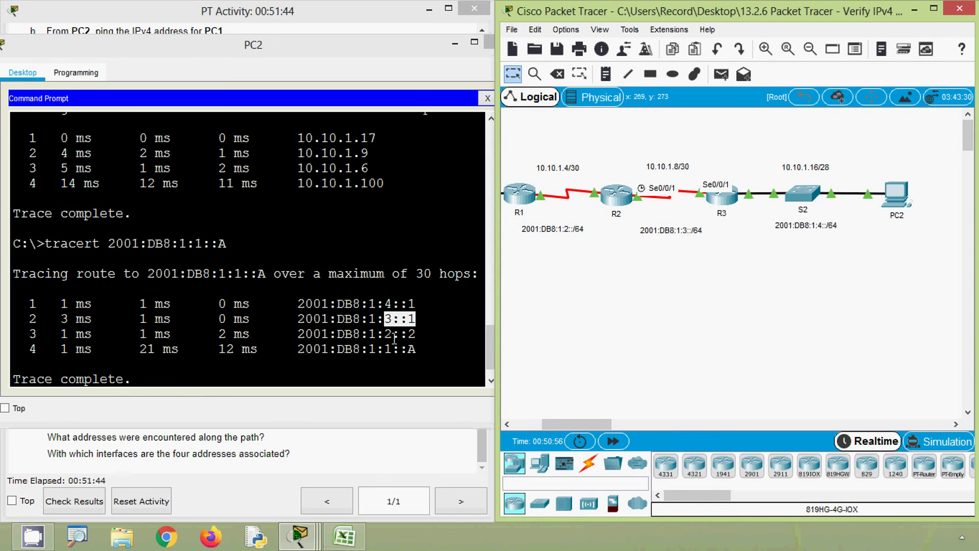
{"action": "left_click_drag", "start_coordinate": [384, 337], "coordinate": [414, 336]}
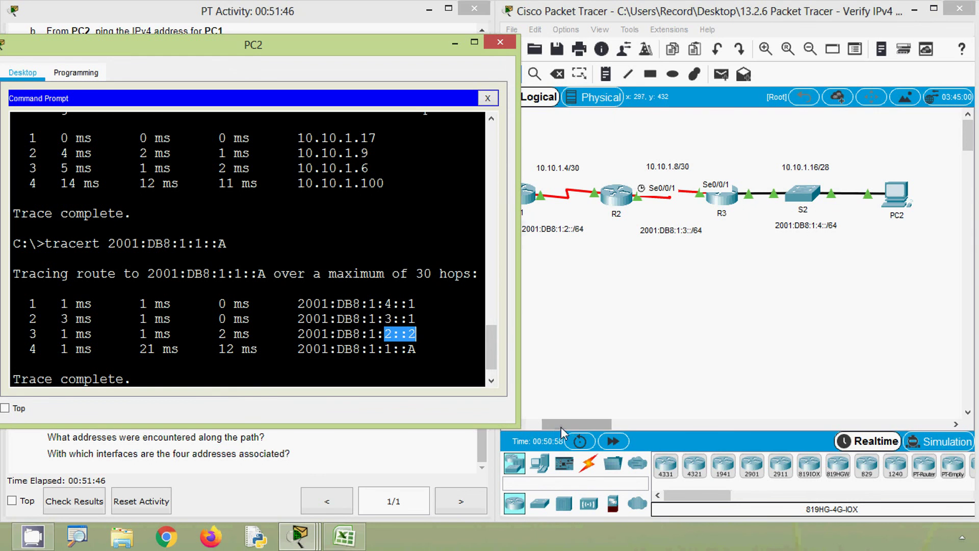
{"action": "left_click_drag", "start_coordinate": [561, 426], "coordinate": [530, 428]}
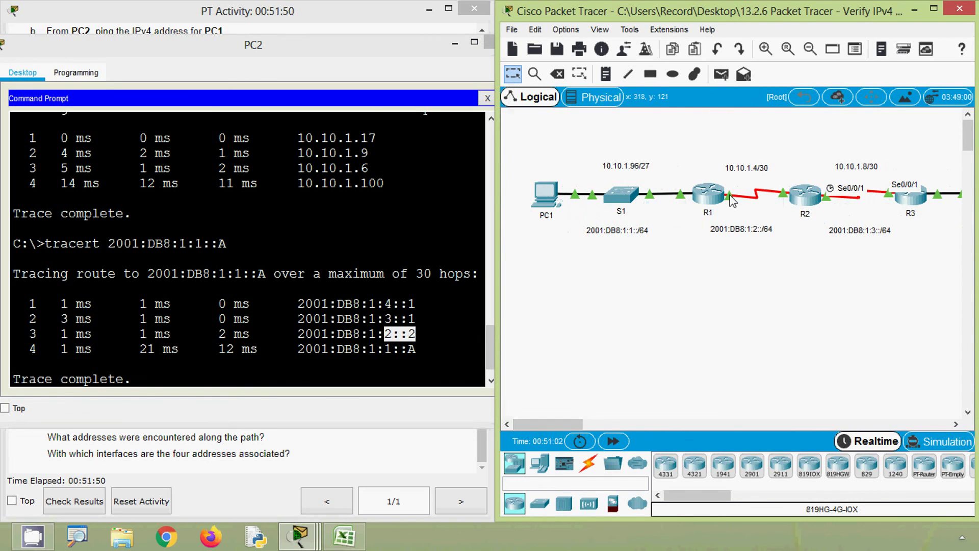
{"action": "mouse_move", "coordinate": [726, 205]}
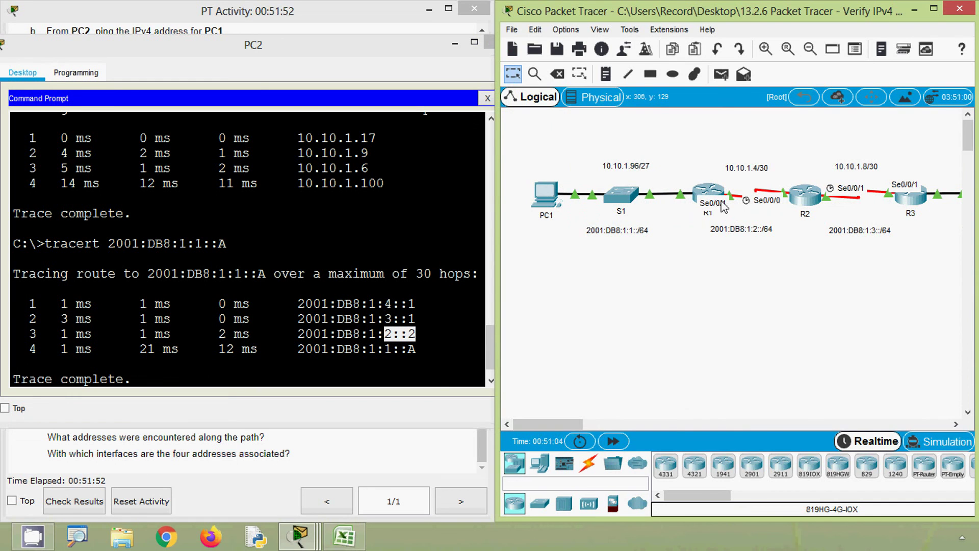
Step: Mark the fourth hop address 2001:DB8:1:1::A in PC2's trace and return to the topology to match it with its device
{"action": "left_click_drag", "start_coordinate": [417, 350], "coordinate": [298, 352]}
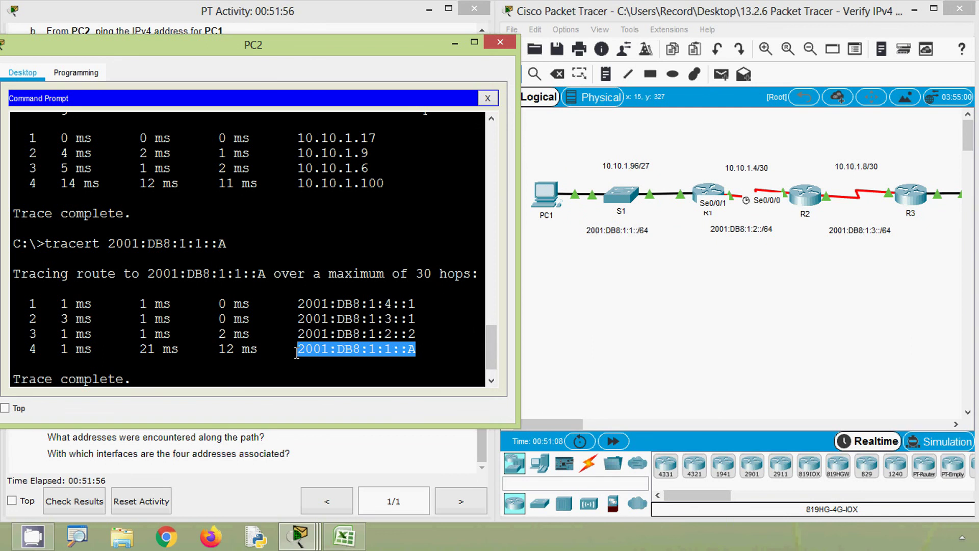
{"action": "left_click", "coordinate": [548, 360]}
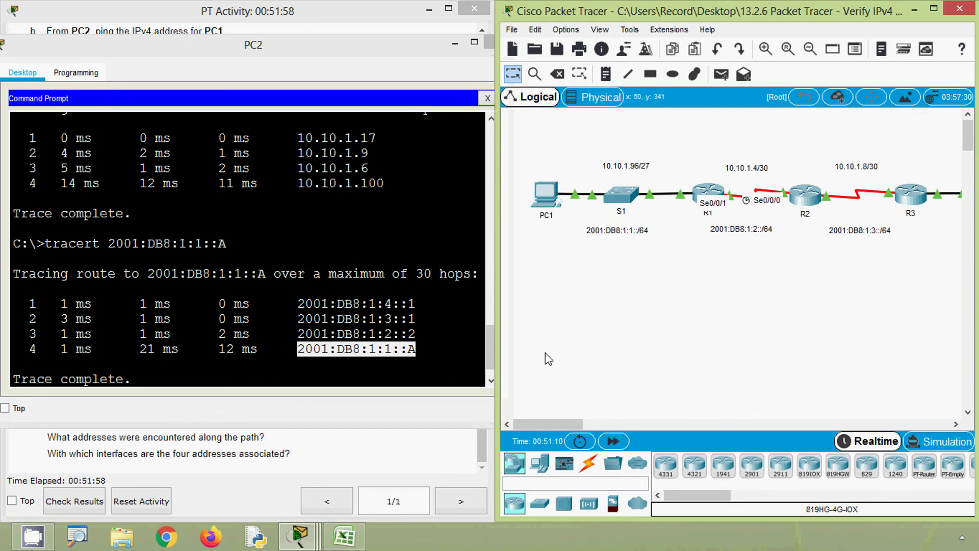